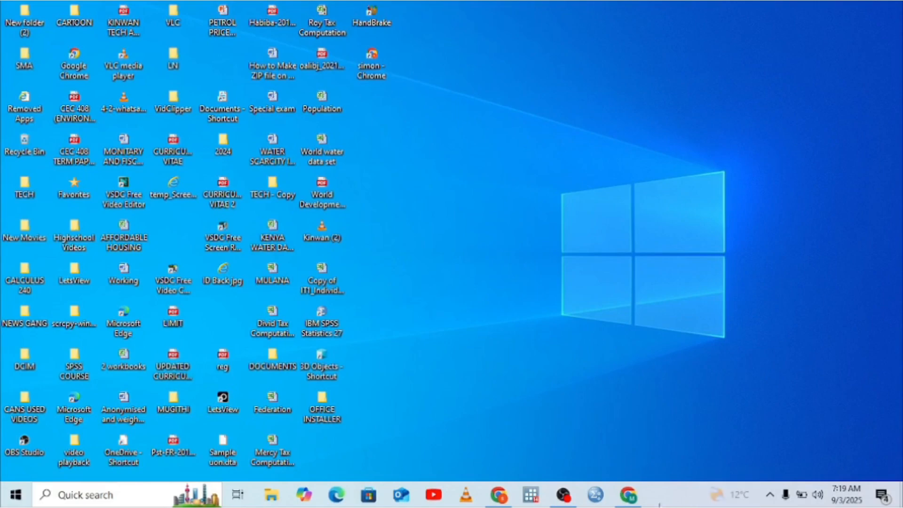
Step: Open Chrome in a maximized window and go to kdp.amazon.com
left_click(629, 494)
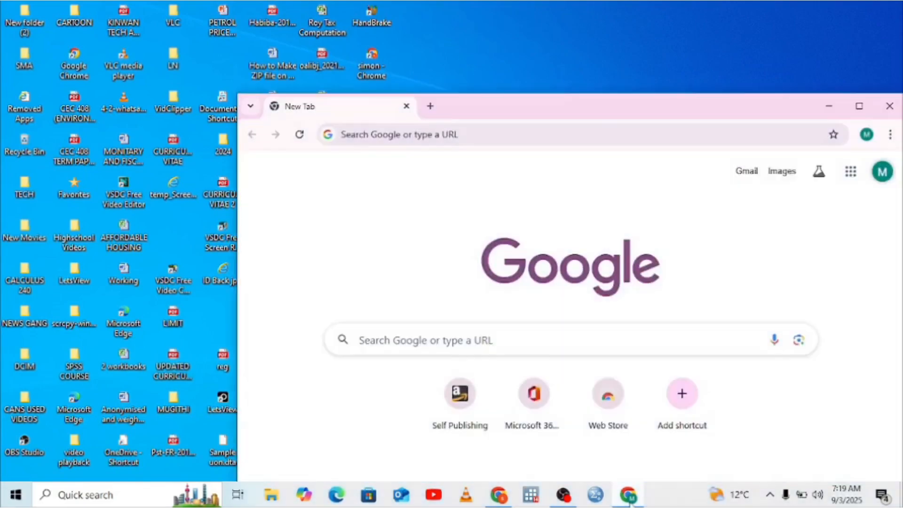
left_click(859, 105)
left_click(274, 37)
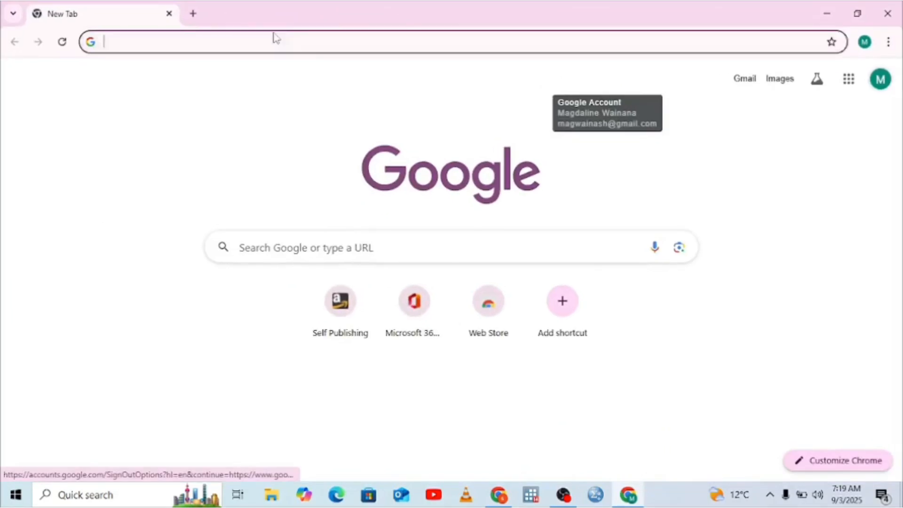
type("kd")
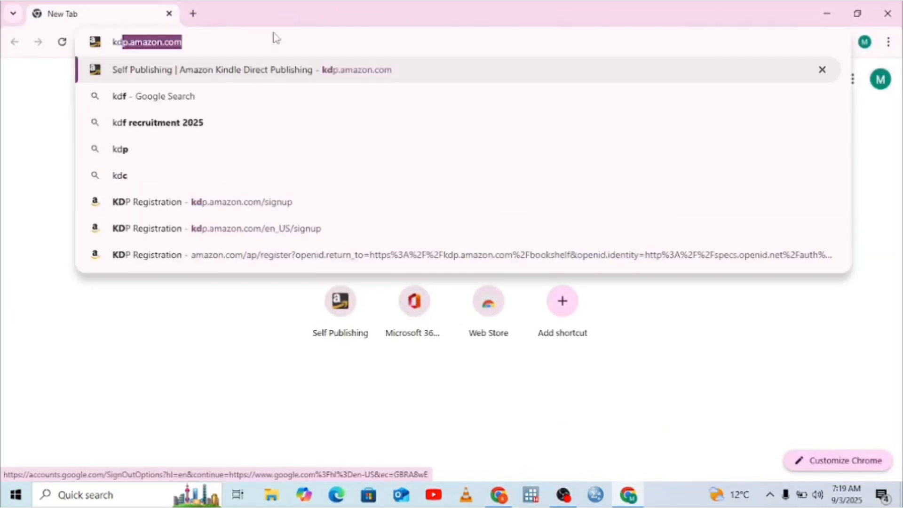
type("p.am")
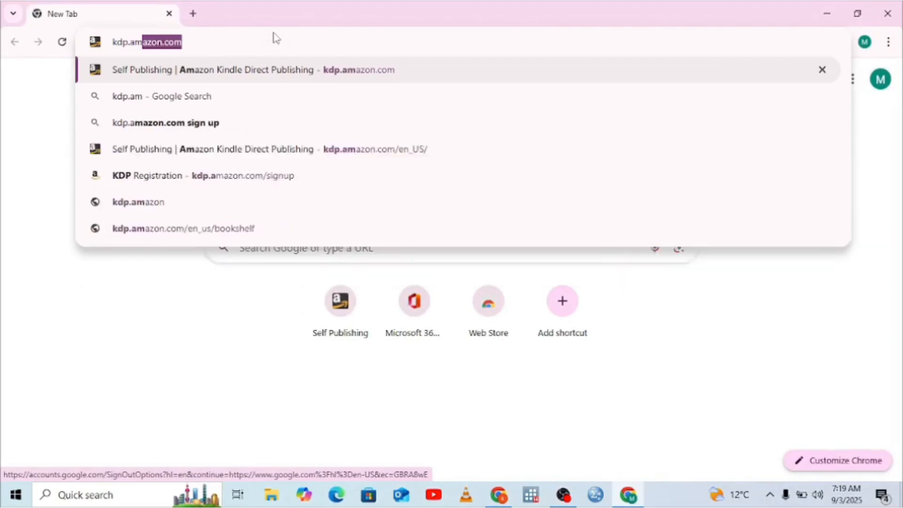
type("azon.com")
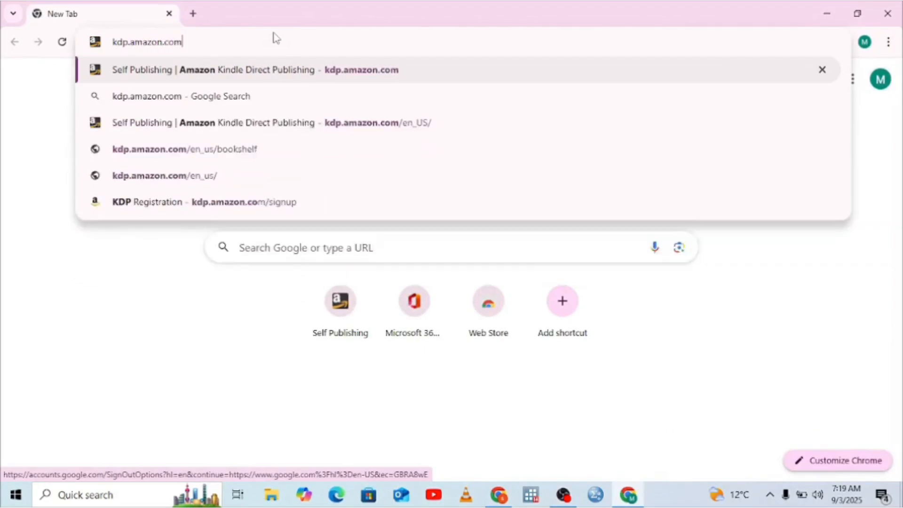
key("Return")
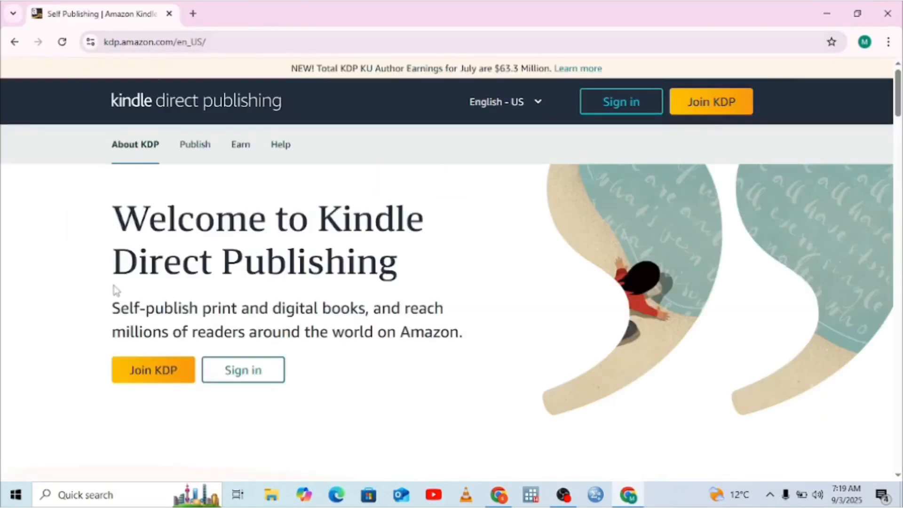
Step: Start joining KDP and fill in the account holder's name and e-mail address on the registration form
left_click(143, 375)
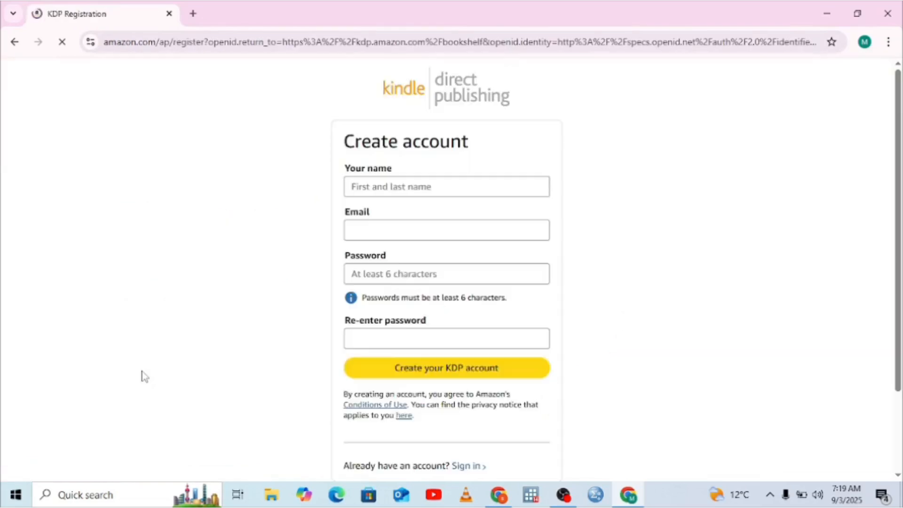
left_click(374, 189)
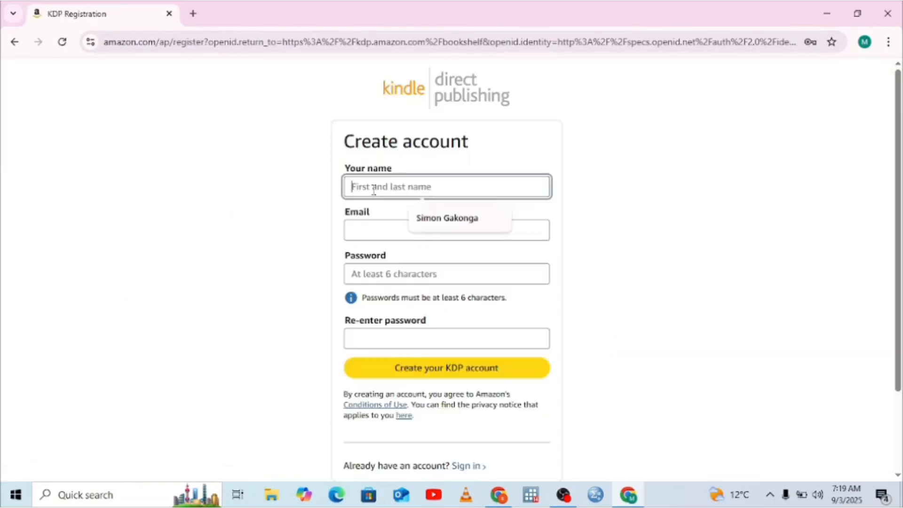
left_click(439, 219)
left_click(375, 229)
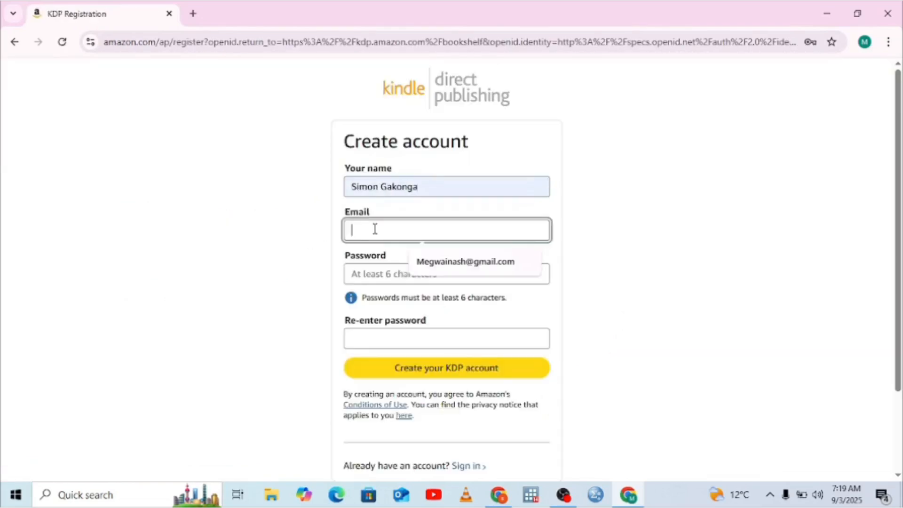
right_click(374, 230)
left_click(396, 332)
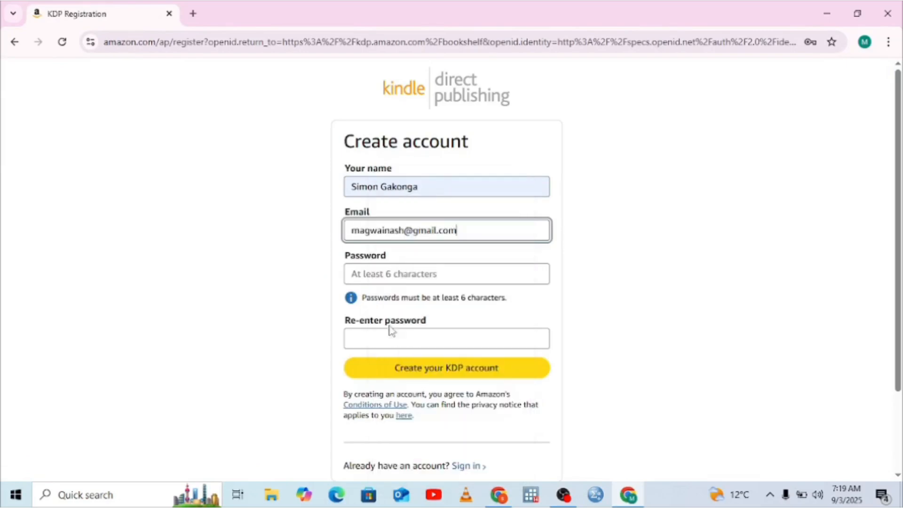
Step: Enter the account password in both password fields, submit the KDP account registration and save the password in the browser
left_click(374, 271)
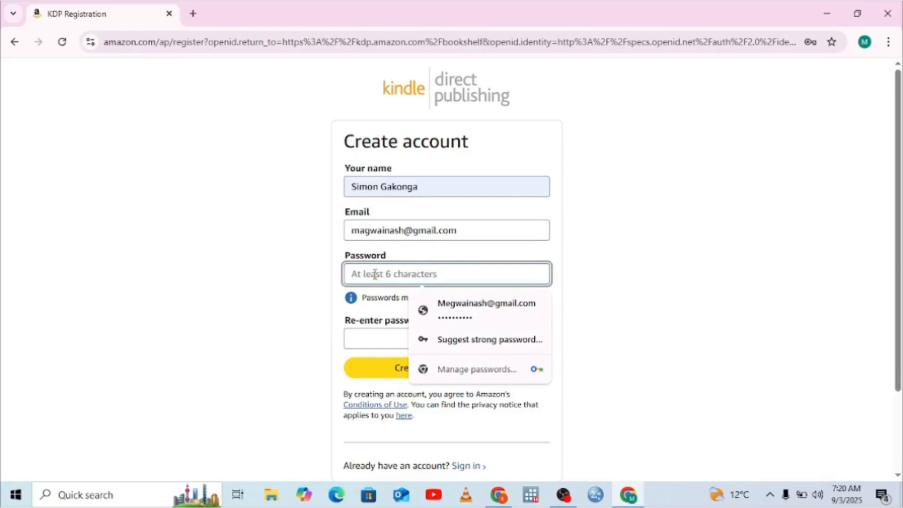
type("•")
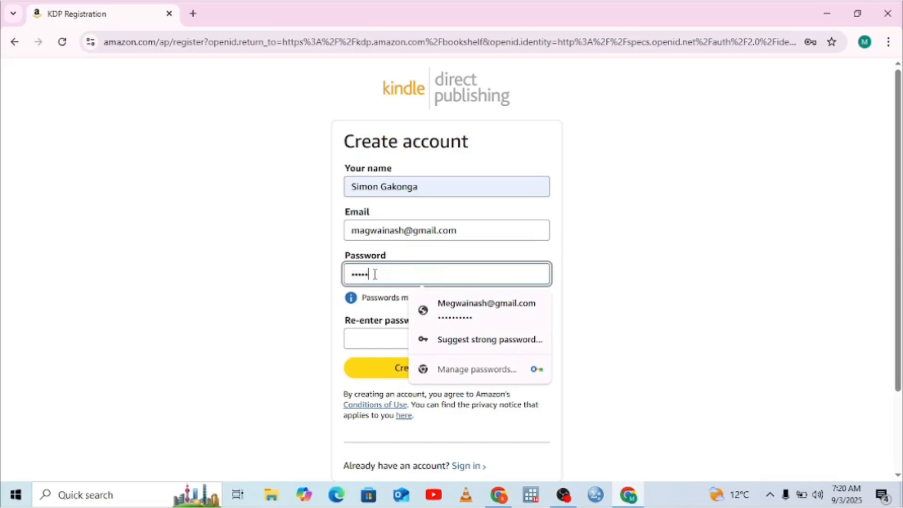
type("••")
left_click(356, 340)
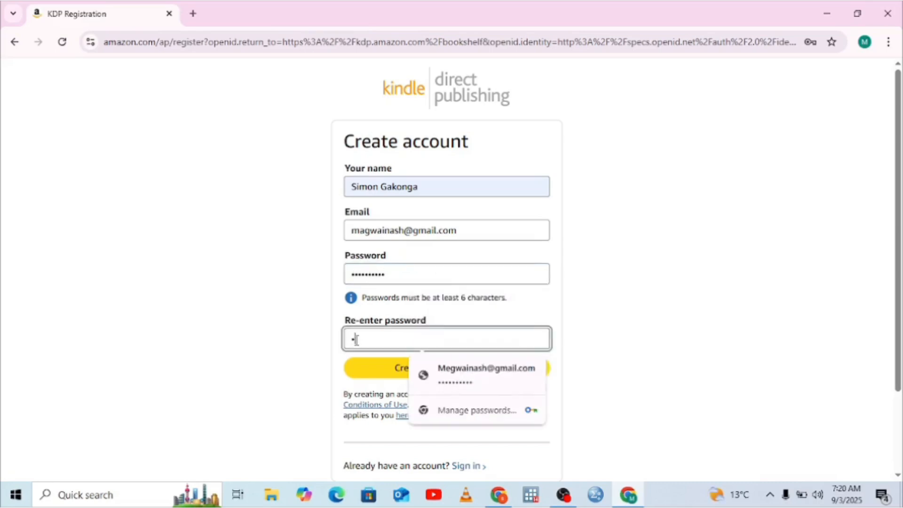
type("••••••")
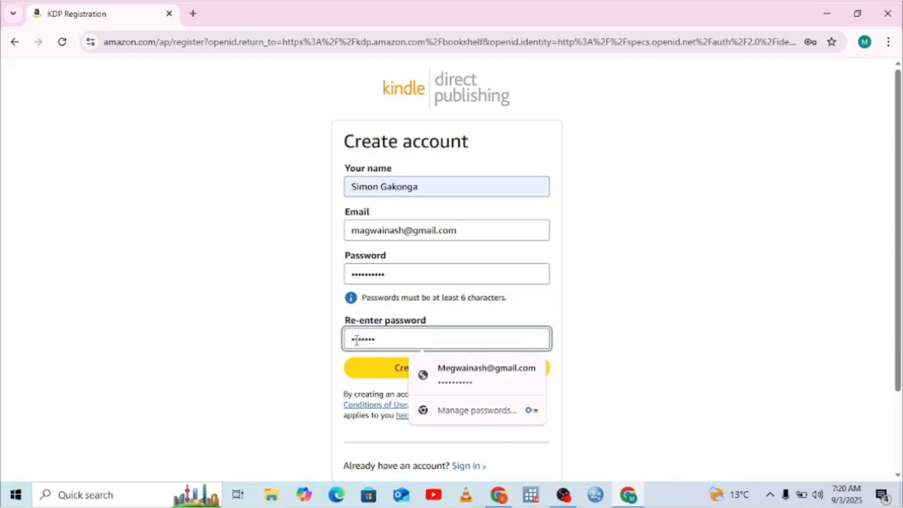
type("•••")
left_click(359, 370)
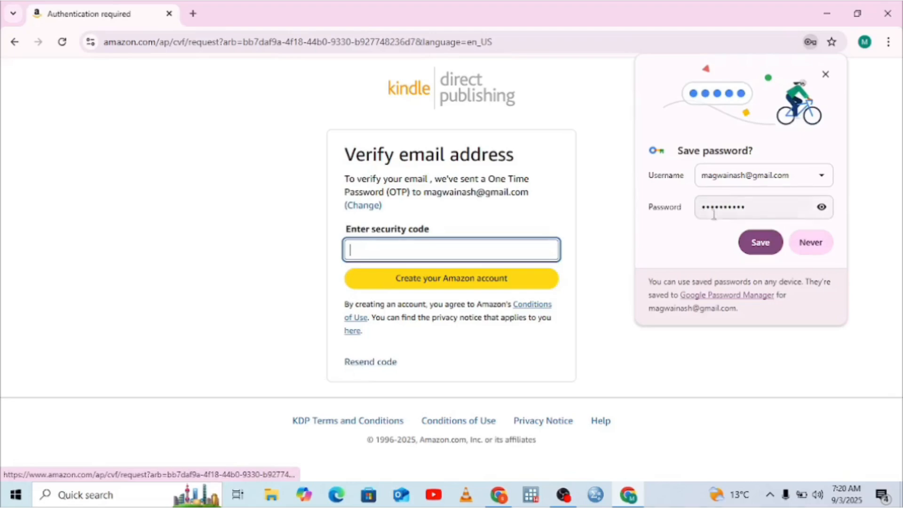
left_click(757, 242)
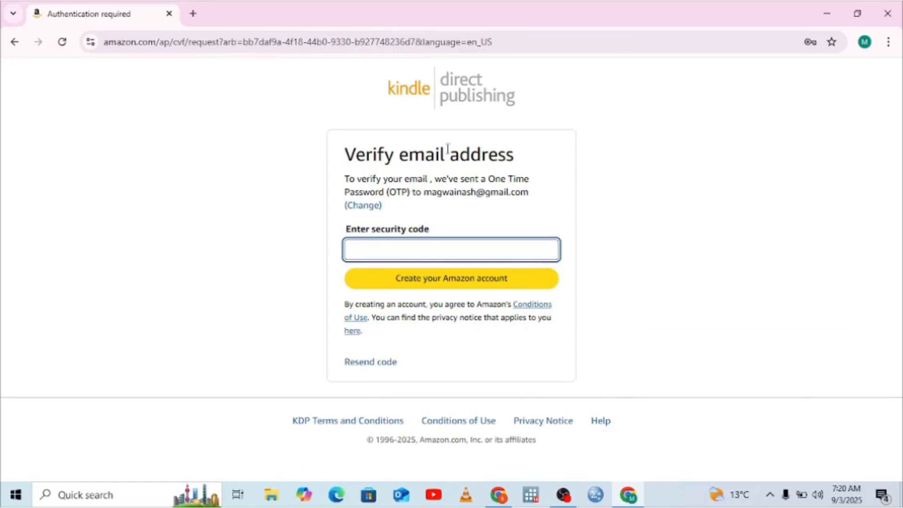
Step: Open Gmail in a new tab and open Amazon's "Verify your new Amazon account" message
left_click(193, 13)
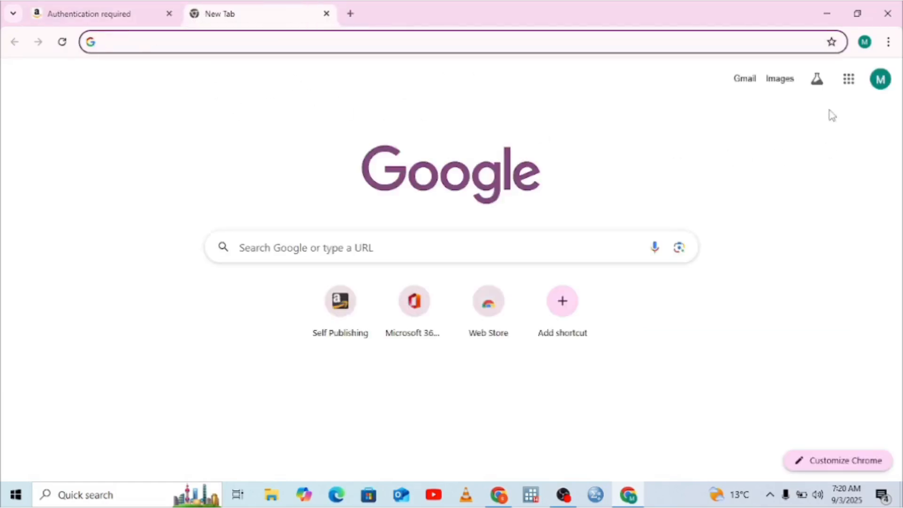
left_click(848, 80)
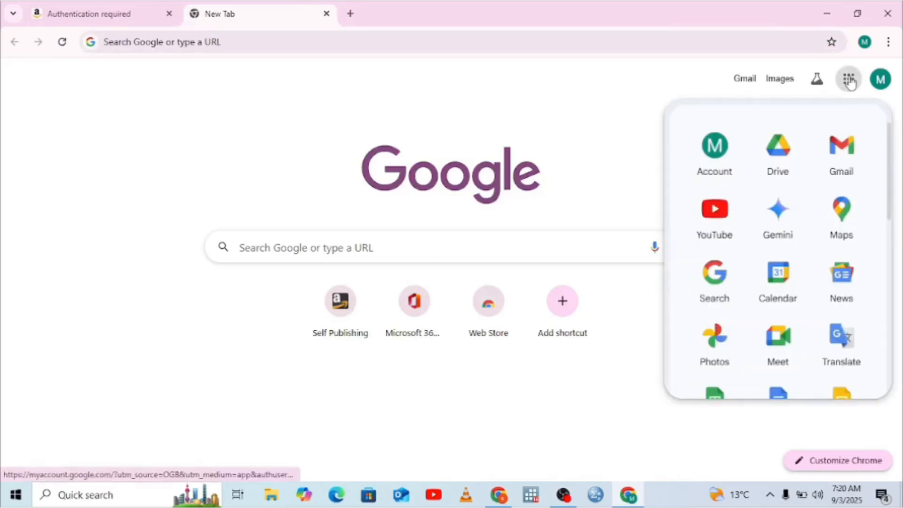
left_click(829, 171)
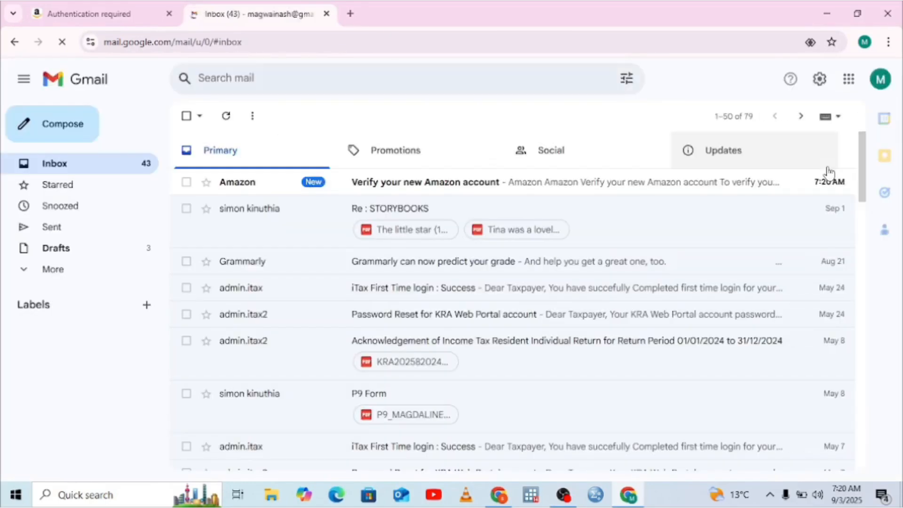
left_click(549, 187)
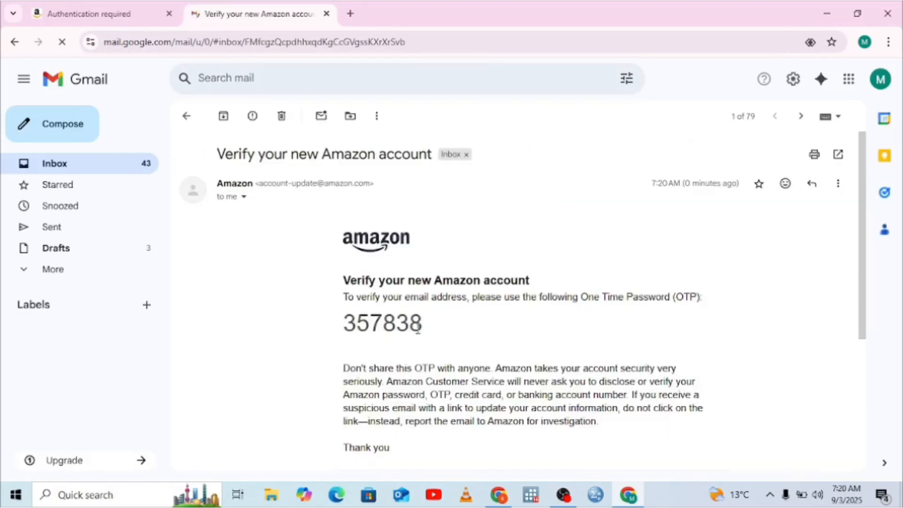
Step: Copy the one-time verification code from the Amazon message
left_click_drag(429, 329, 355, 329)
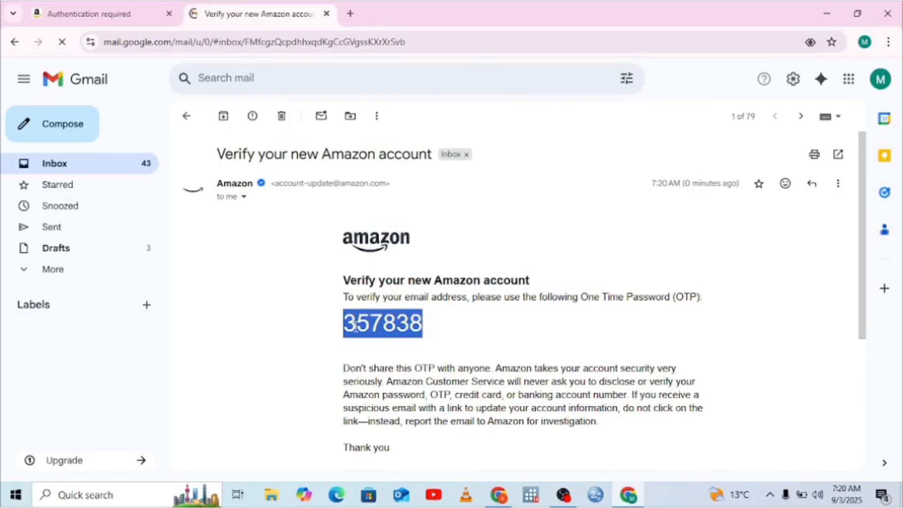
left_click(355, 329)
left_click_drag(428, 327, 350, 323)
right_click(346, 328)
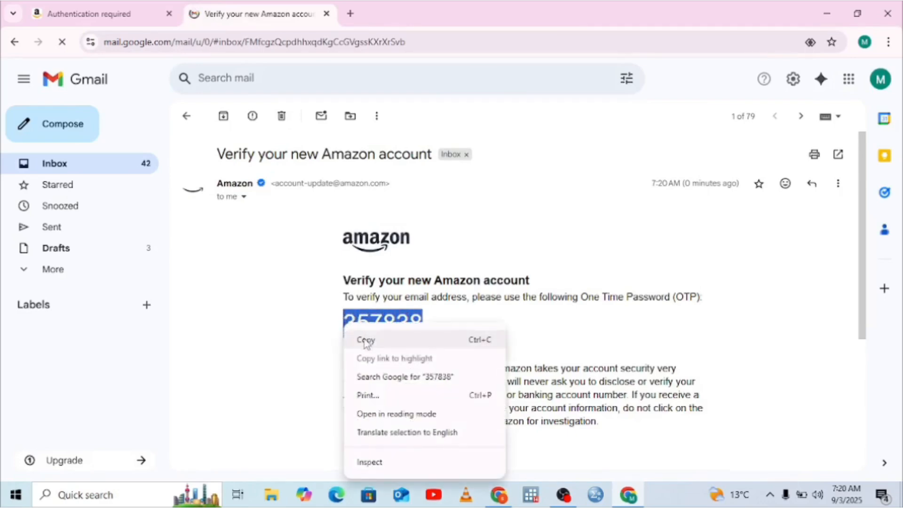
left_click(363, 340)
Step: Return to the e-mail verification page, paste the code into the security code field and create the Amazon account
left_click(126, 13)
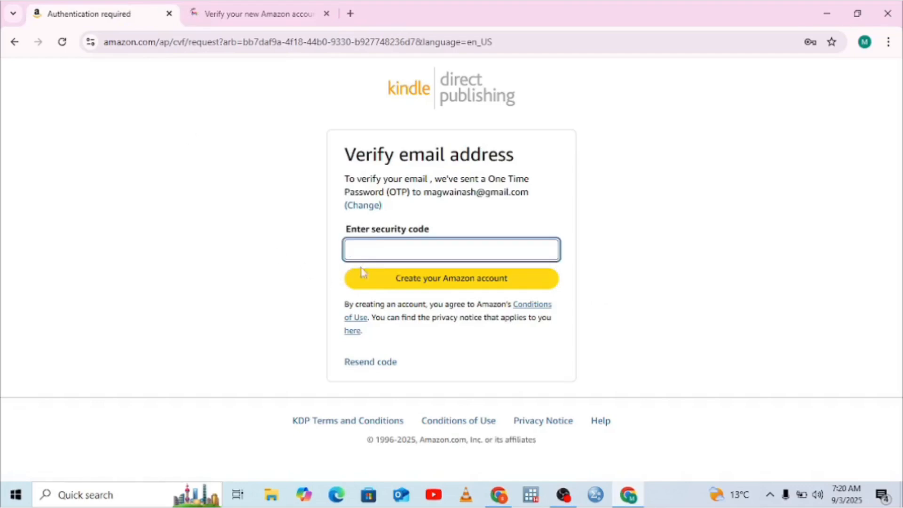
right_click(366, 253)
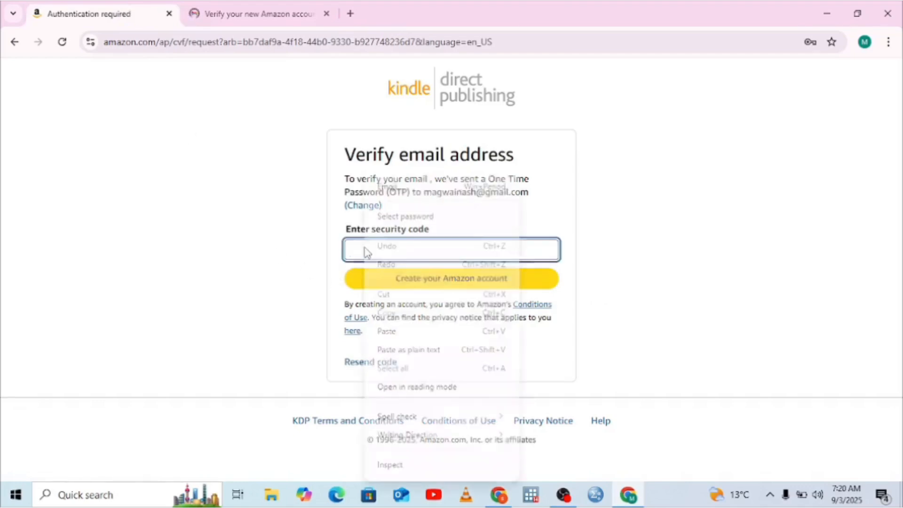
left_click(386, 332)
left_click(421, 282)
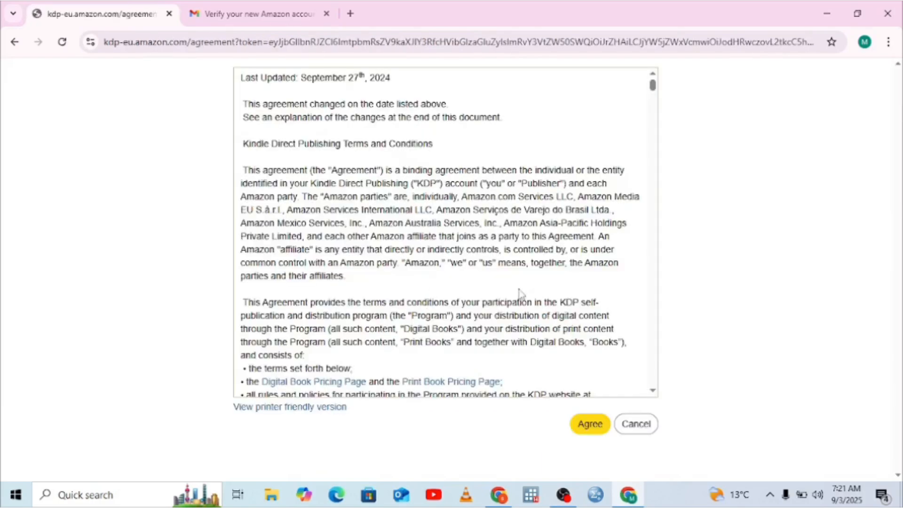
Step: Go through the Kindle Direct Publishing Terms and Conditions and agree to them
scroll(655, 356, "down", 1)
scroll(657, 357, "down", 20)
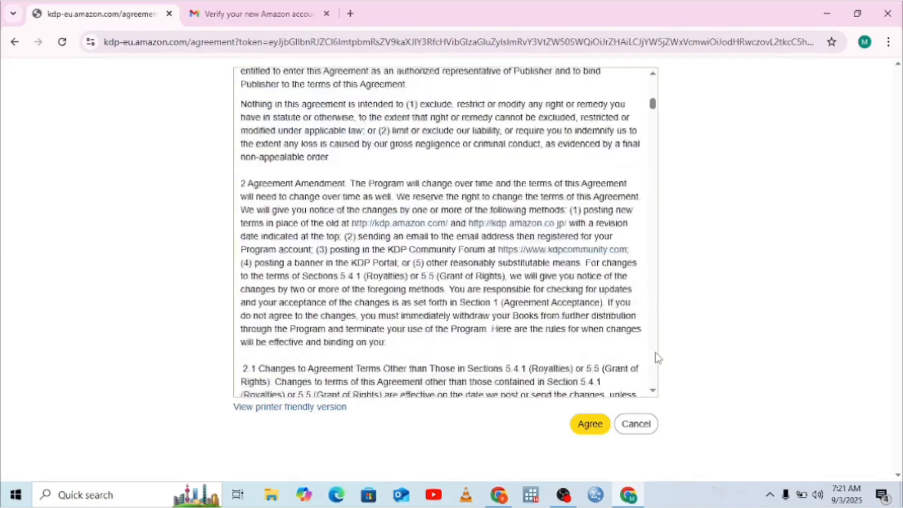
scroll(658, 358, "down", 20)
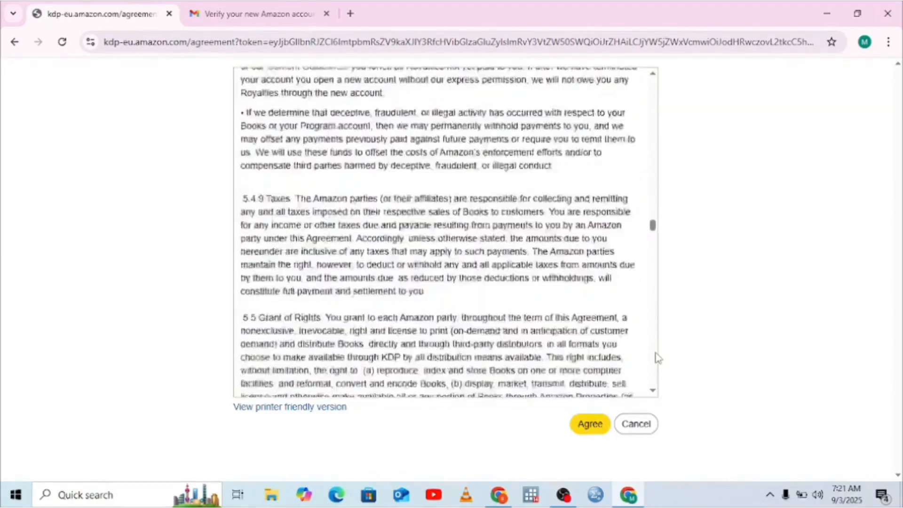
scroll(657, 358, "down", 10)
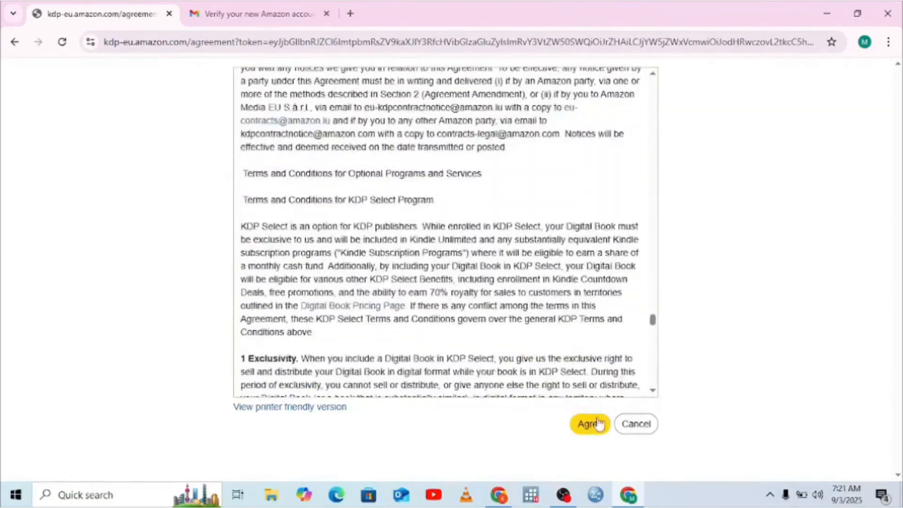
left_click(589, 423)
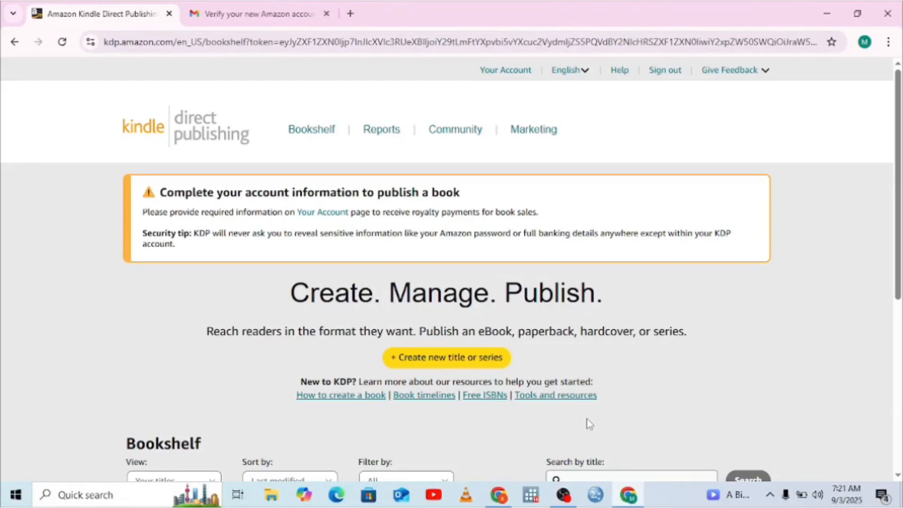
Step: Create a new title from the Bookshelf as a Kindle eBook
left_click(428, 361)
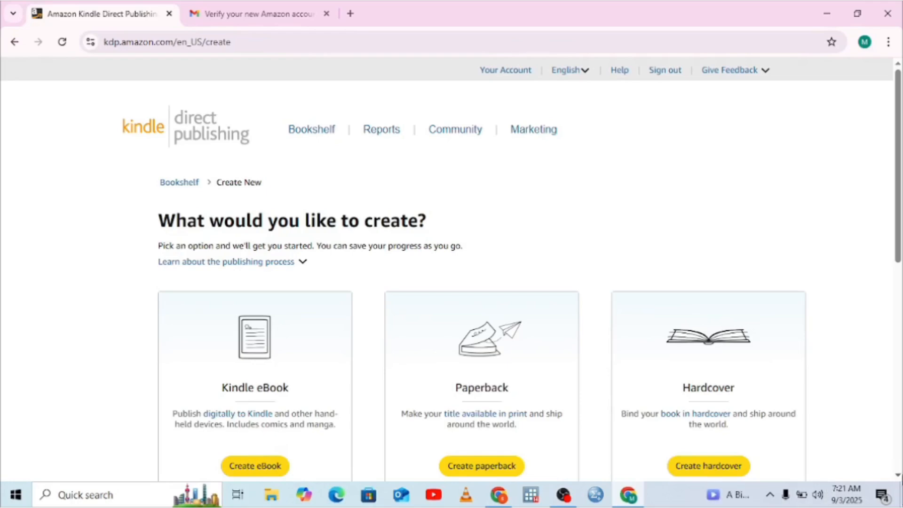
scroll(611, 376, "down", 2)
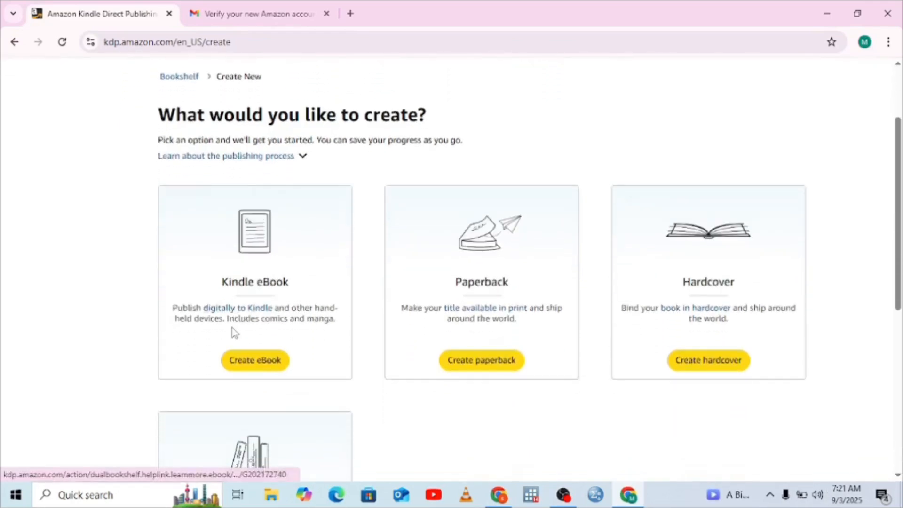
left_click(255, 362)
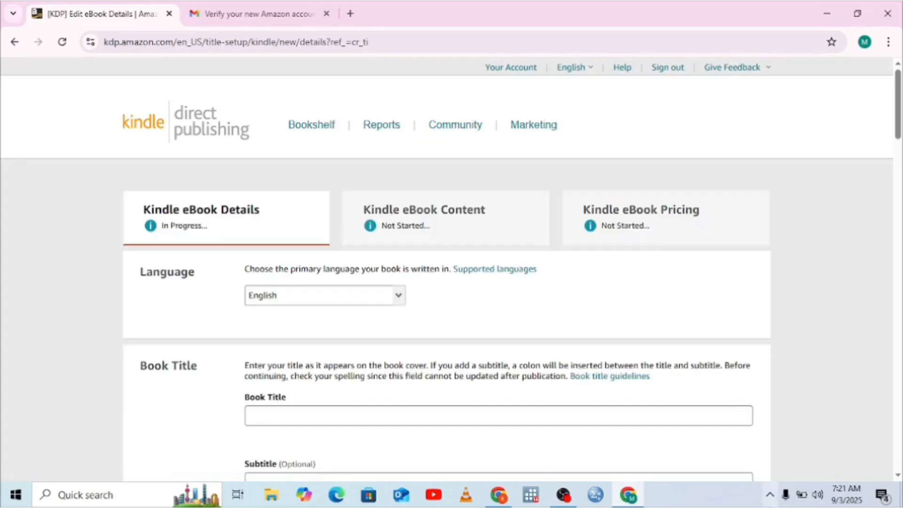
Step: View the primary language choices for the eBook and close the list without changing the selection
left_click(897, 476)
scroll(897, 476, "down", 2)
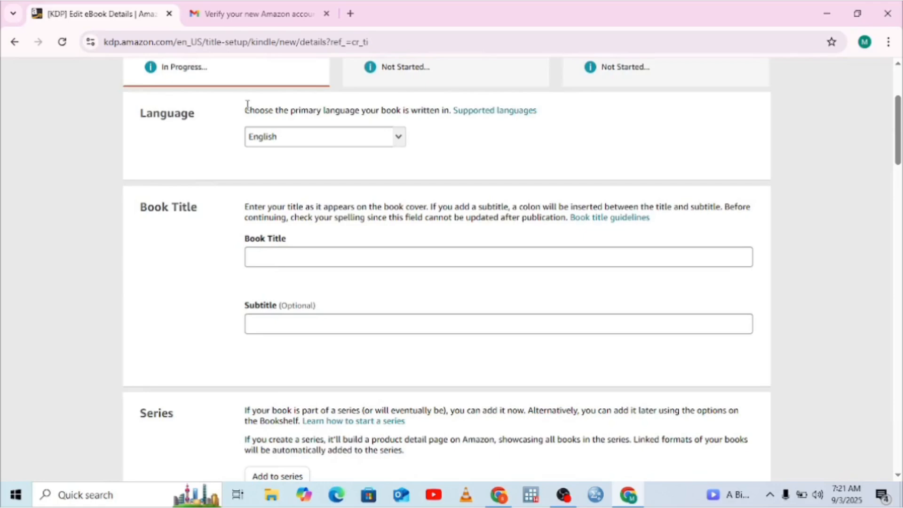
left_click(399, 138)
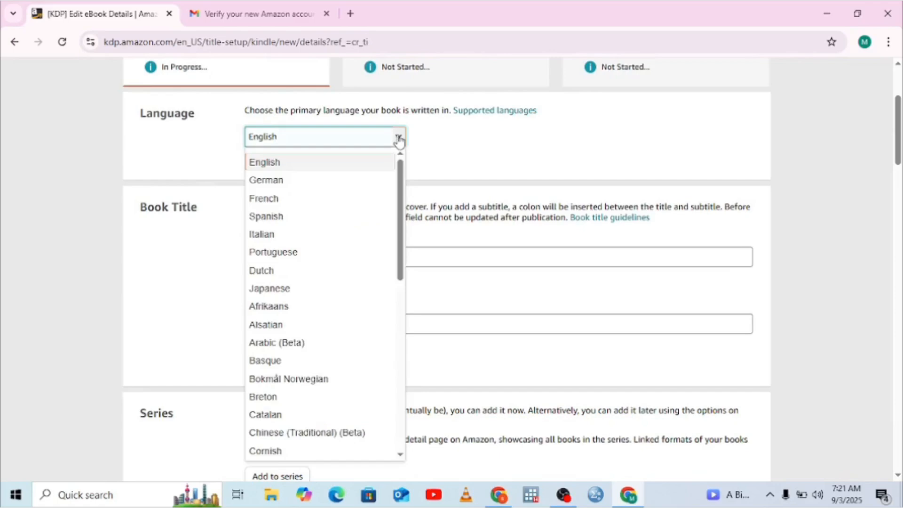
left_click(436, 141)
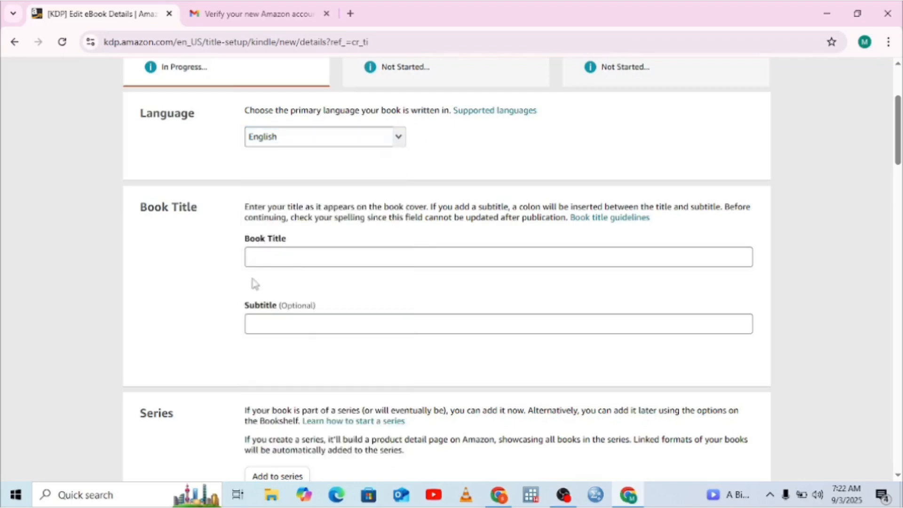
Step: Enter "The Little Star Who Lost His Shine" as the book title and leave the subtitle empty
left_click(253, 256)
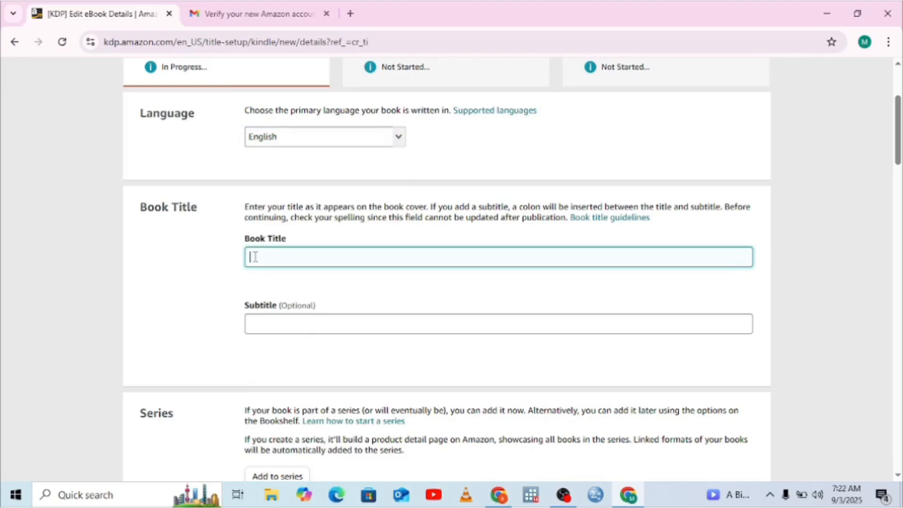
type("The Little Star Who Lost His")
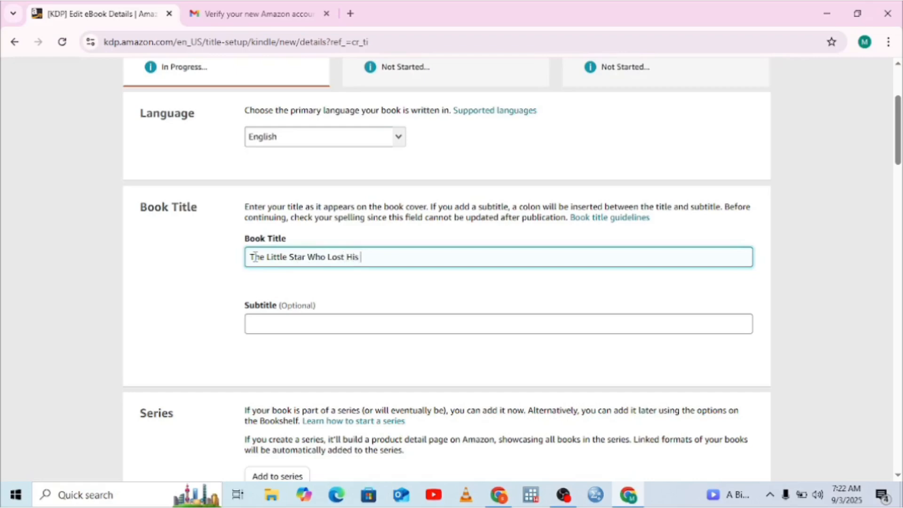
type(" Shine")
left_click(281, 324)
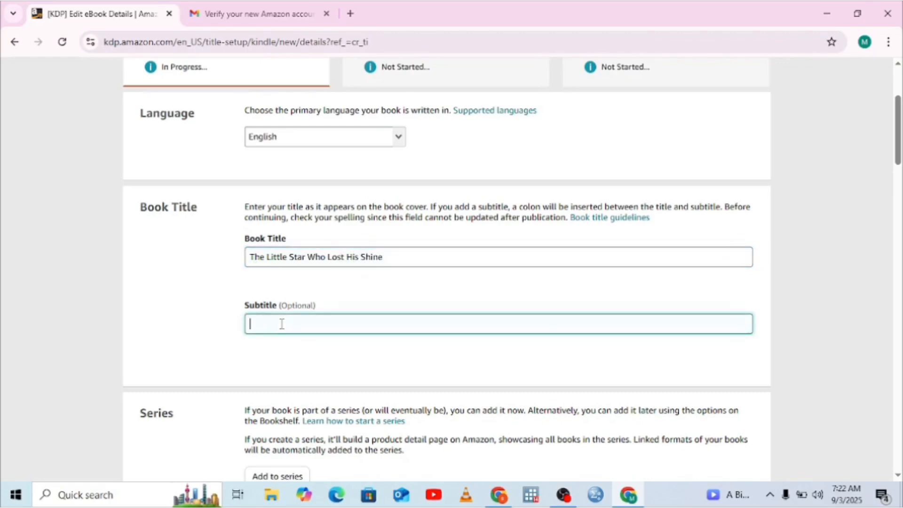
Step: Fill in the primary author's first and last name in the Author section
left_click(898, 476)
scroll(898, 476, "down", 4)
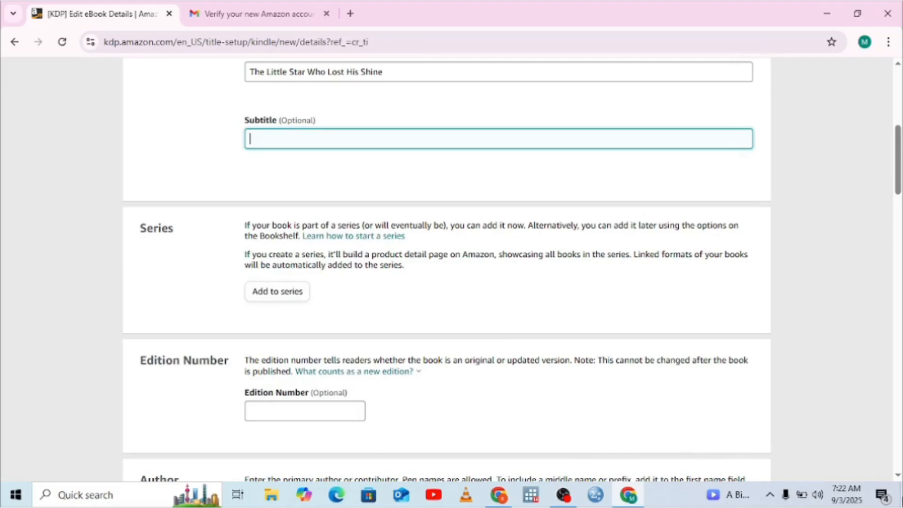
left_click(899, 476)
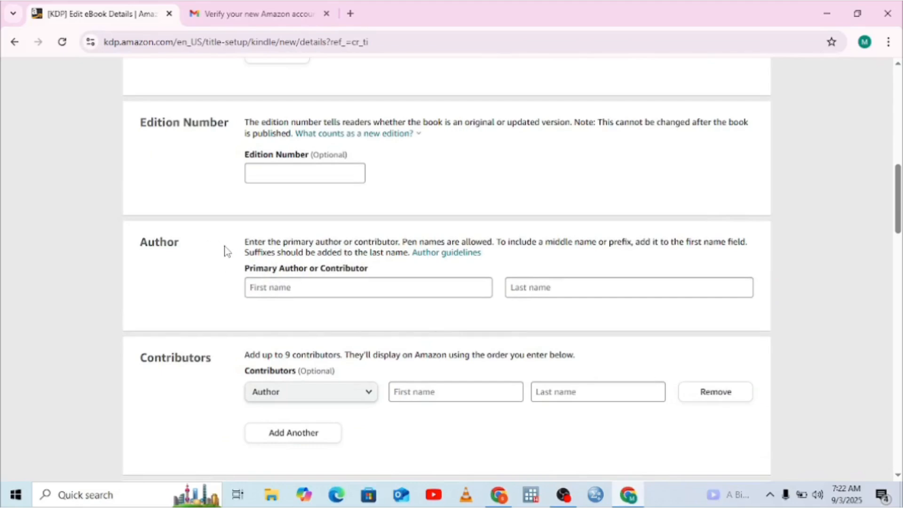
left_click(263, 288)
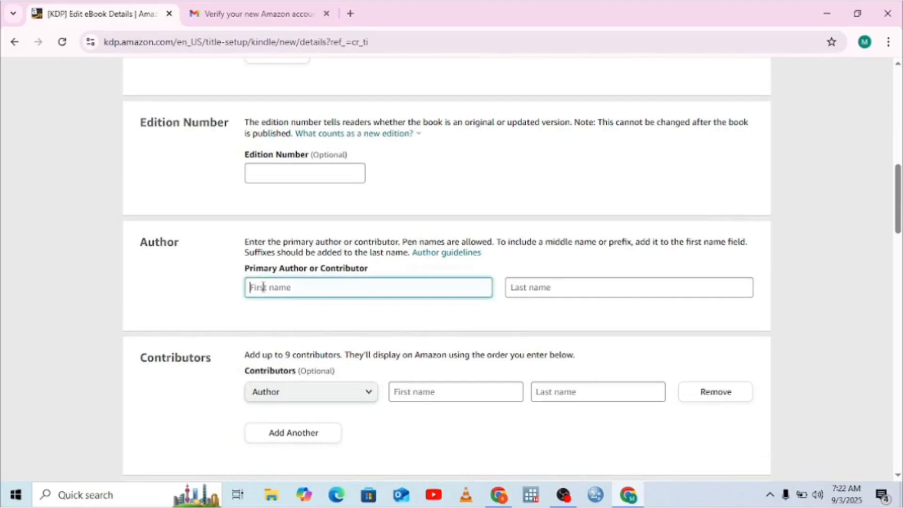
left_click(528, 288)
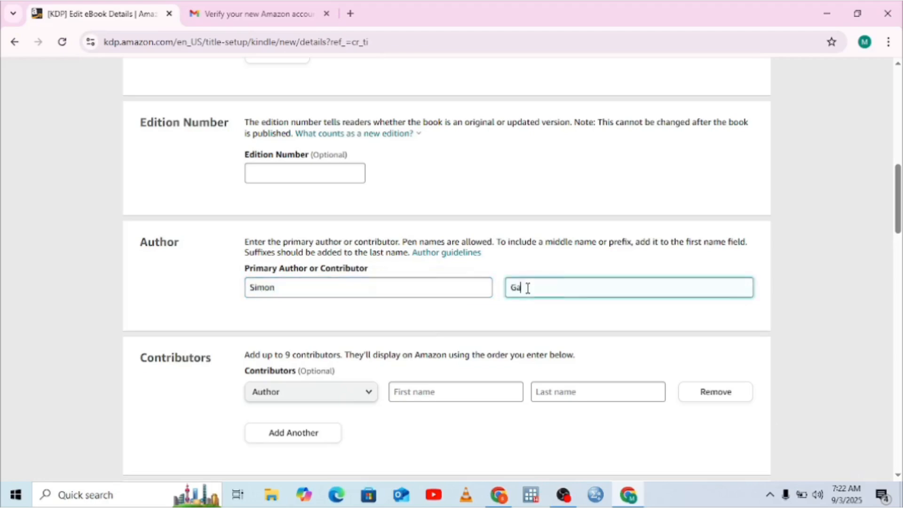
Step: Add a contributor with the Author role by filling in the contributor's first and last name
left_click(898, 475)
left_click(898, 475)
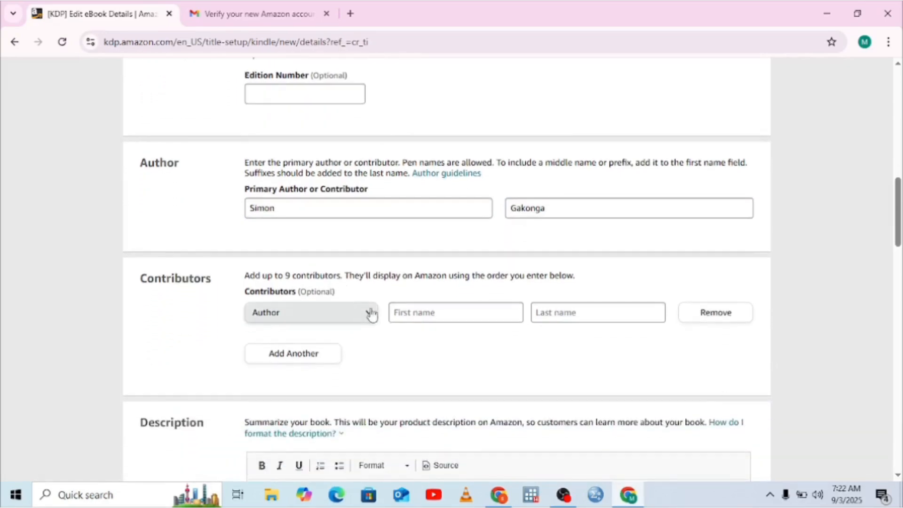
left_click(423, 312)
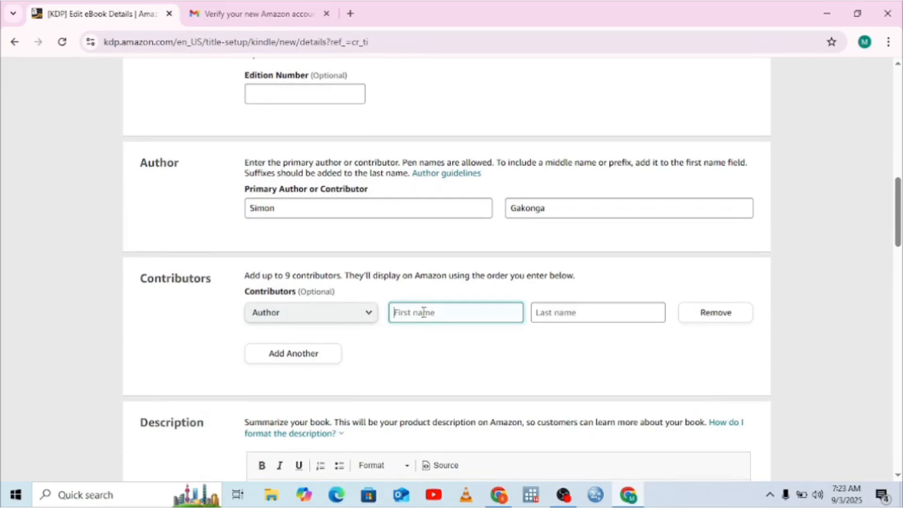
type("m")
key("BackSpace")
left_click(545, 312)
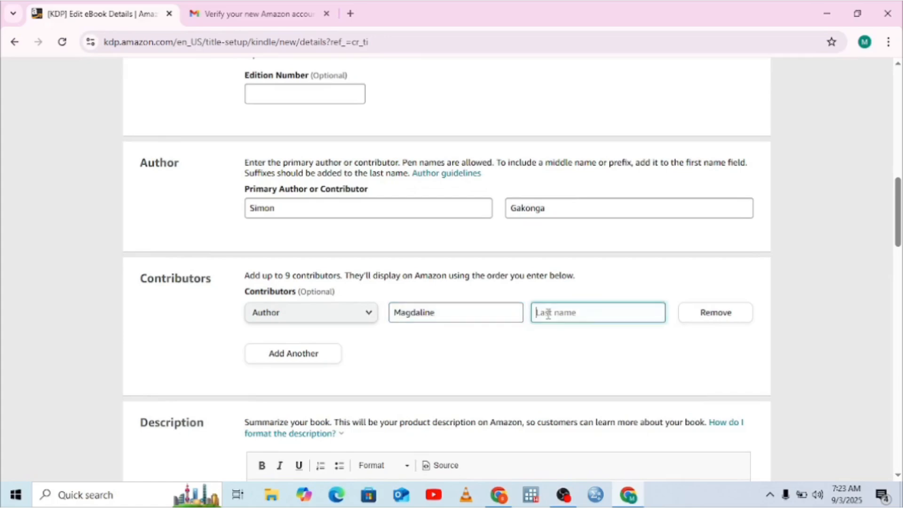
left_click(553, 363)
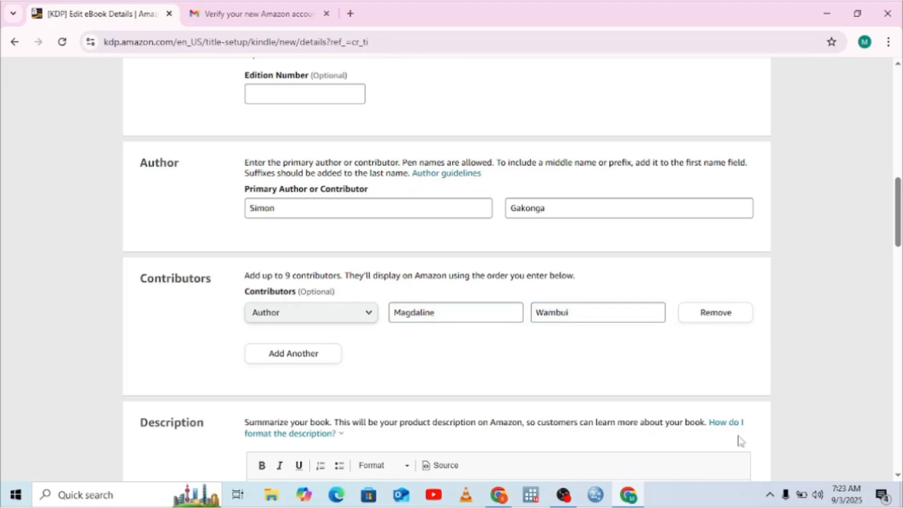
Step: Switch to the WhatsApp chat and copy the story description starting at "Meet Twinkle" from the forwarded Amazon KDP message
scroll(898, 475, "down", 5)
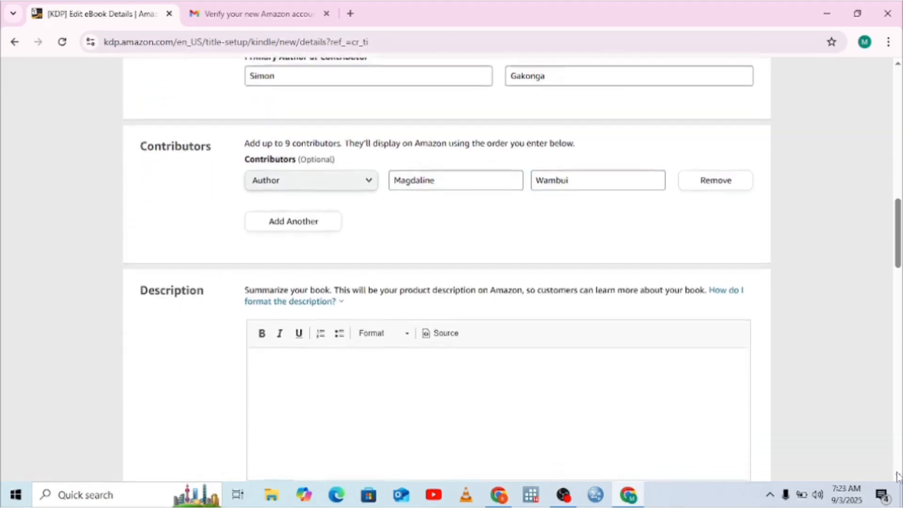
scroll(898, 475, "down", 2)
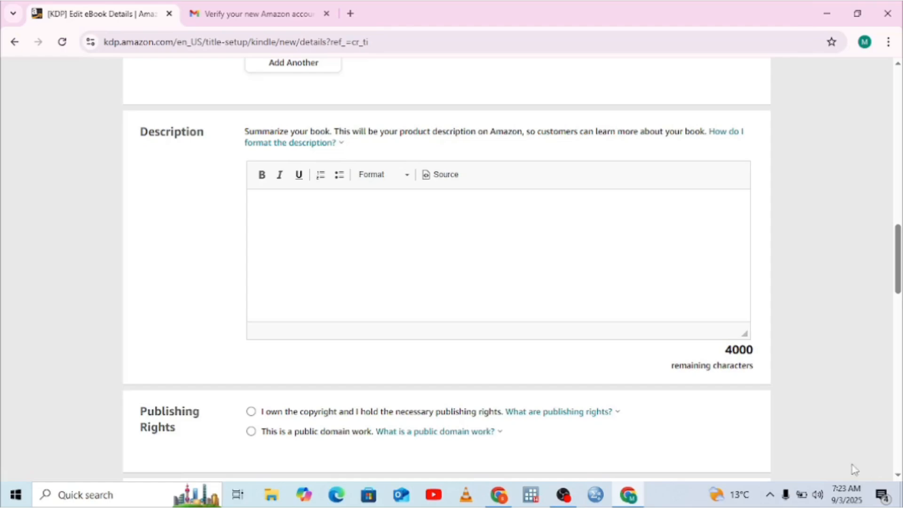
left_click(260, 221)
left_click(501, 497)
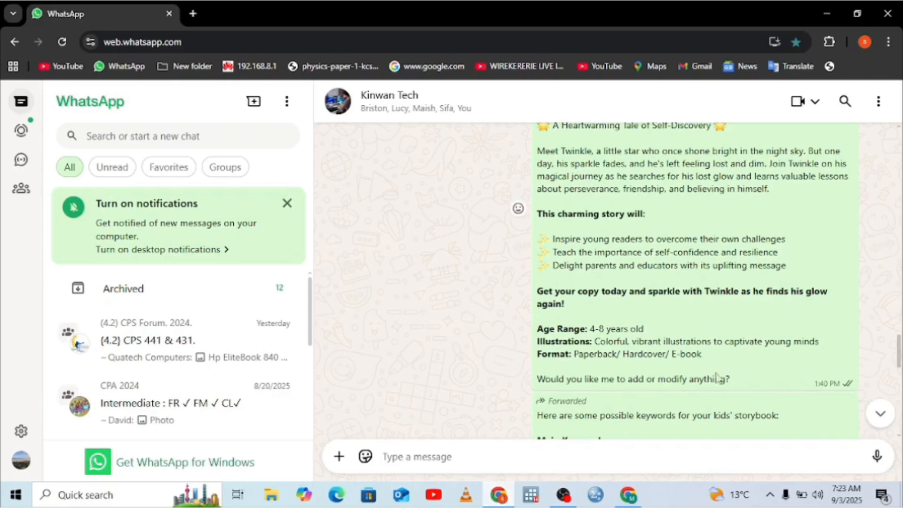
left_click_drag(725, 376, 535, 337)
right_click(549, 182)
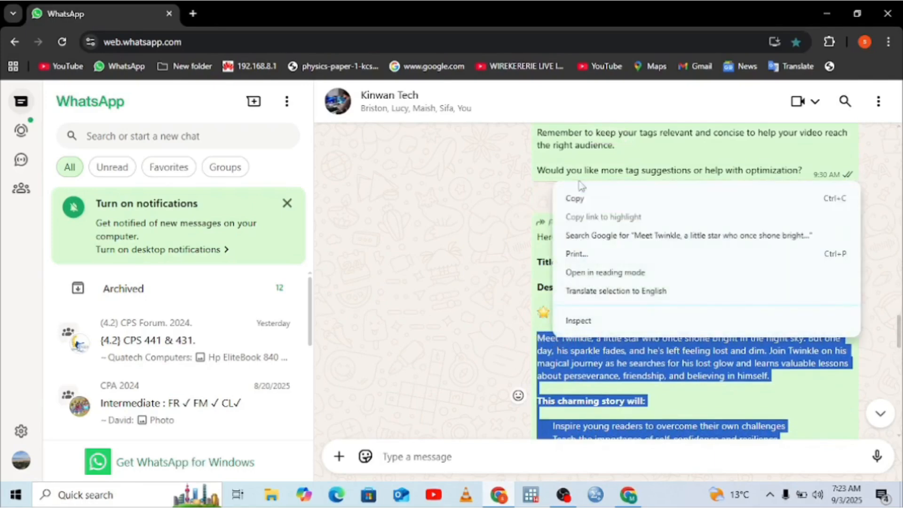
left_click(581, 198)
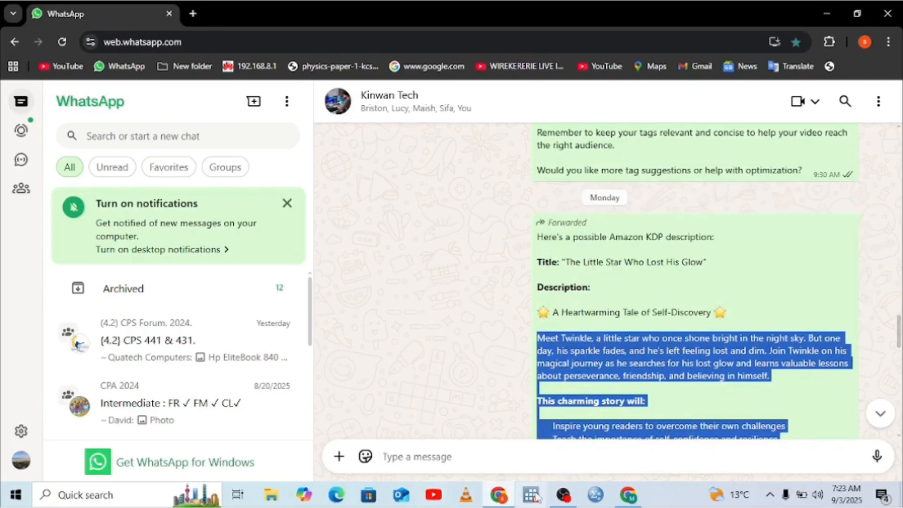
Step: Return to the KDP eBook details page and paste the copied story text into the Description field
left_click(627, 495)
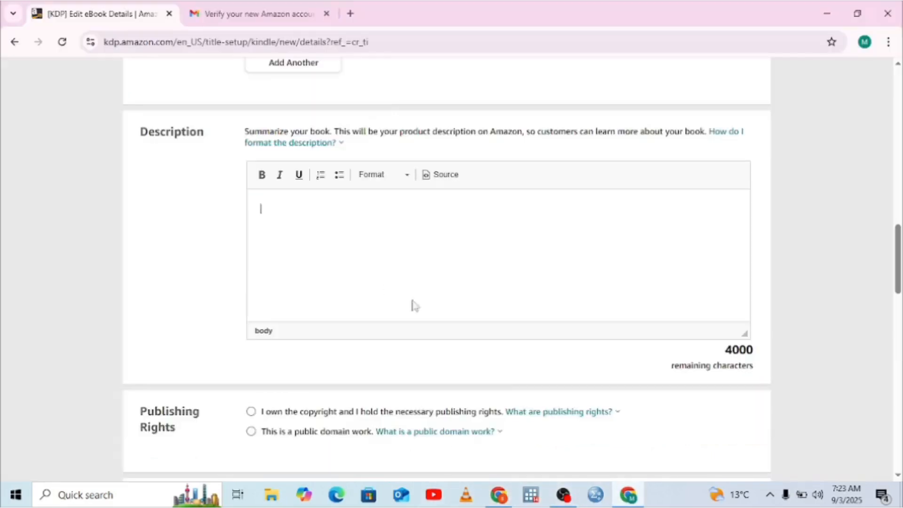
right_click(270, 212)
left_click(297, 331)
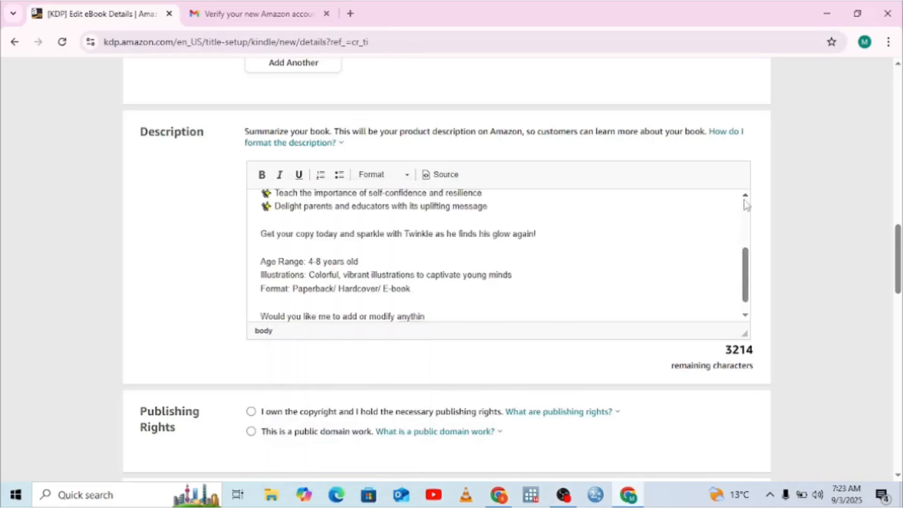
scroll(748, 270, "up", 3)
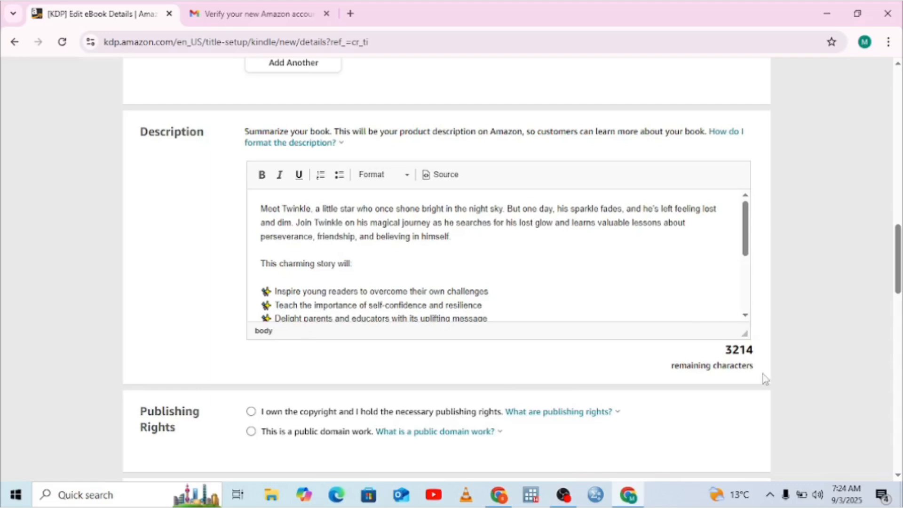
Step: Declare ownership of the copyright and publishing rights, and answer No to sexually explicit images or title
left_click(898, 476)
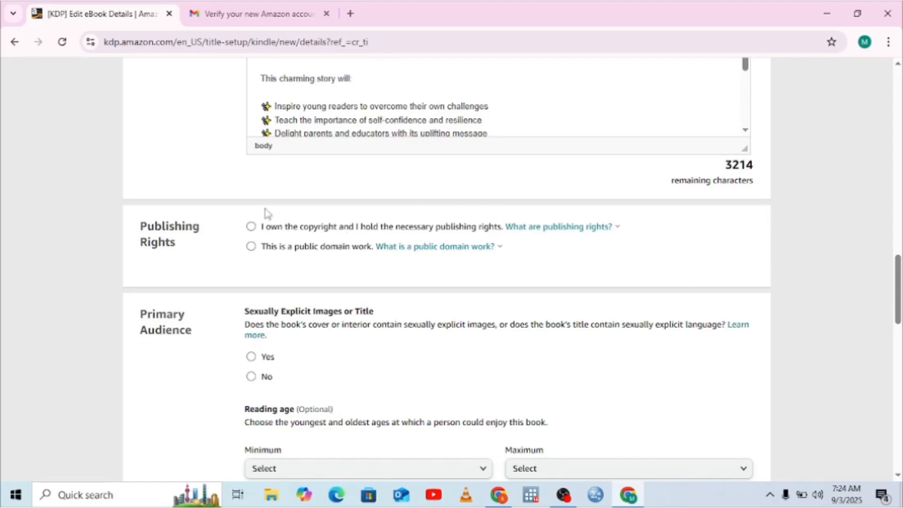
left_click(251, 227)
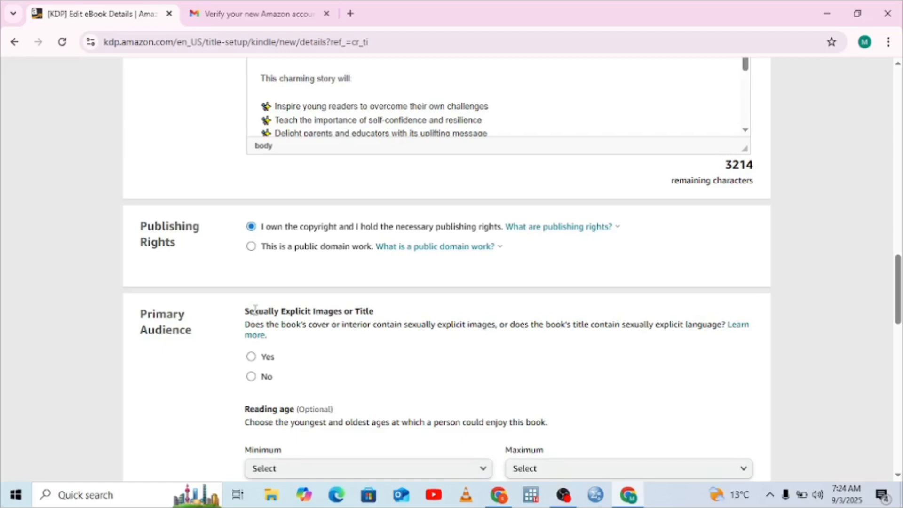
left_click(251, 377)
Step: Set the book's reading age from a minimum of Baby to a maximum of 18+
left_click(898, 474)
scroll(898, 474, "down", 15)
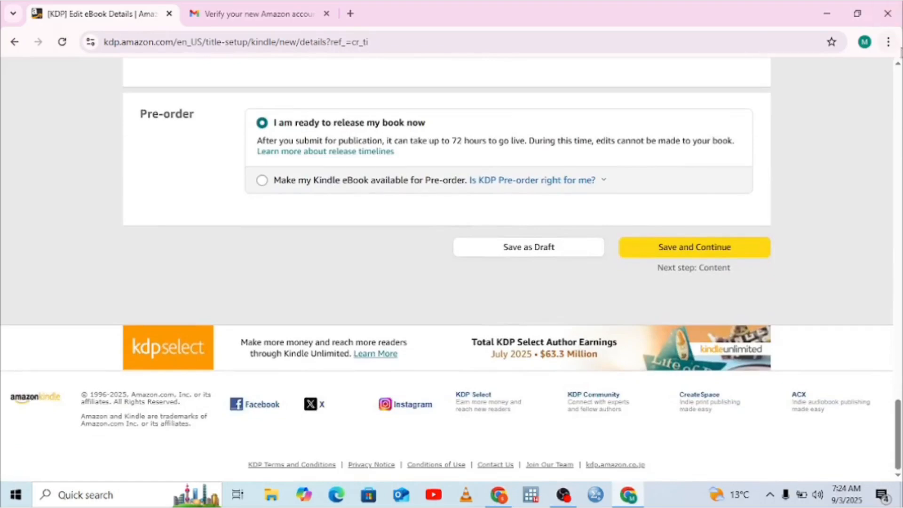
scroll(898, 66, "up", 7)
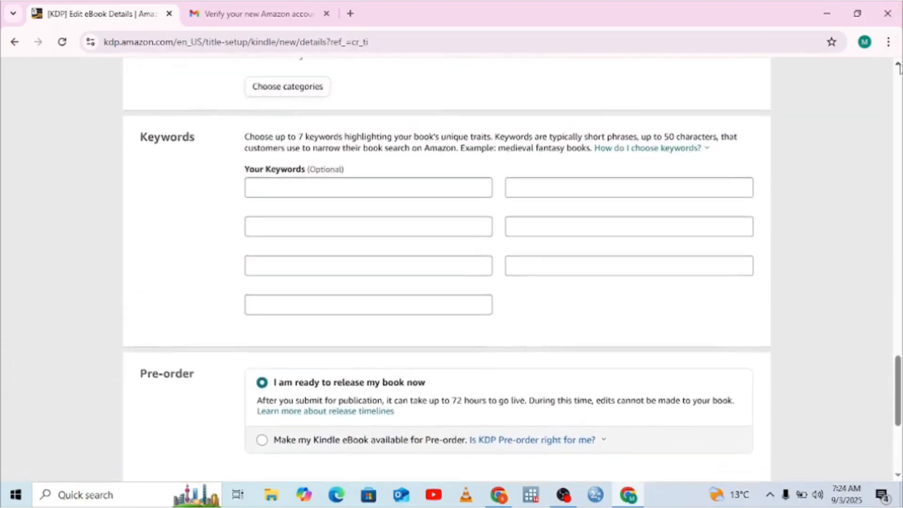
scroll(899, 65, "up", 6)
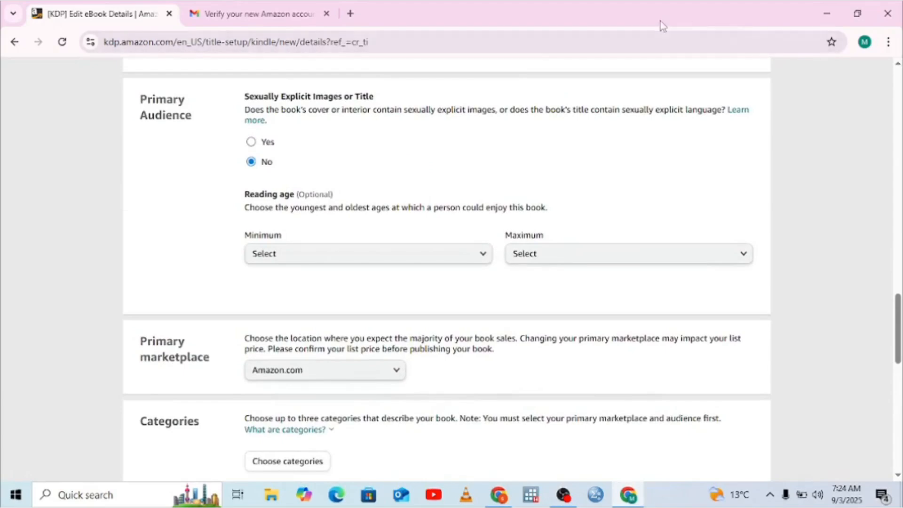
left_click(483, 258)
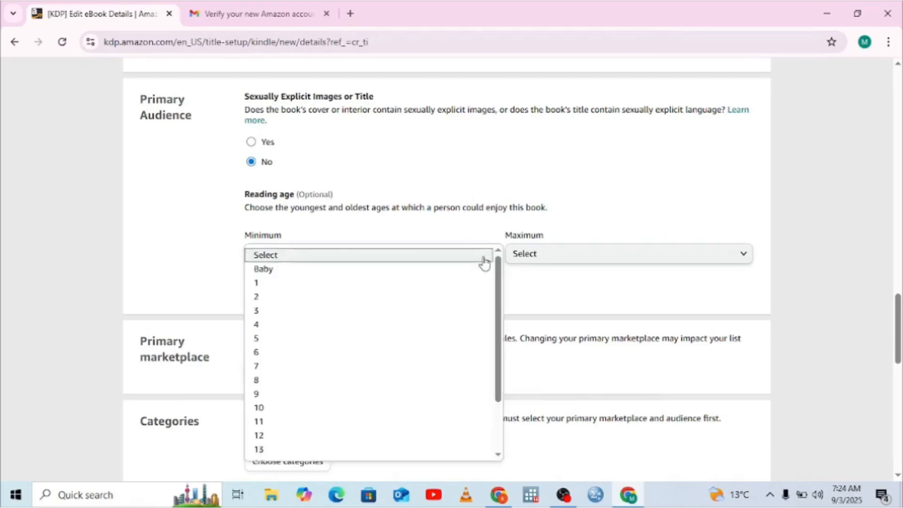
left_click(266, 271)
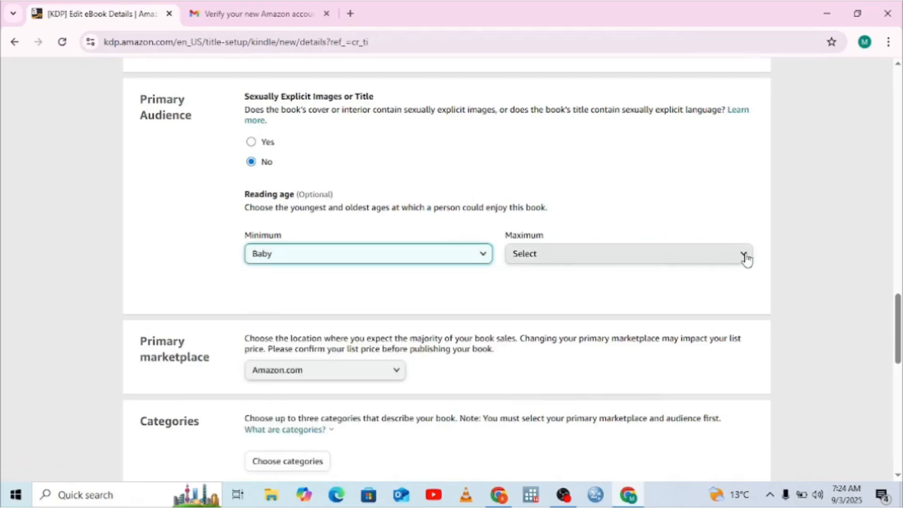
left_click(730, 260)
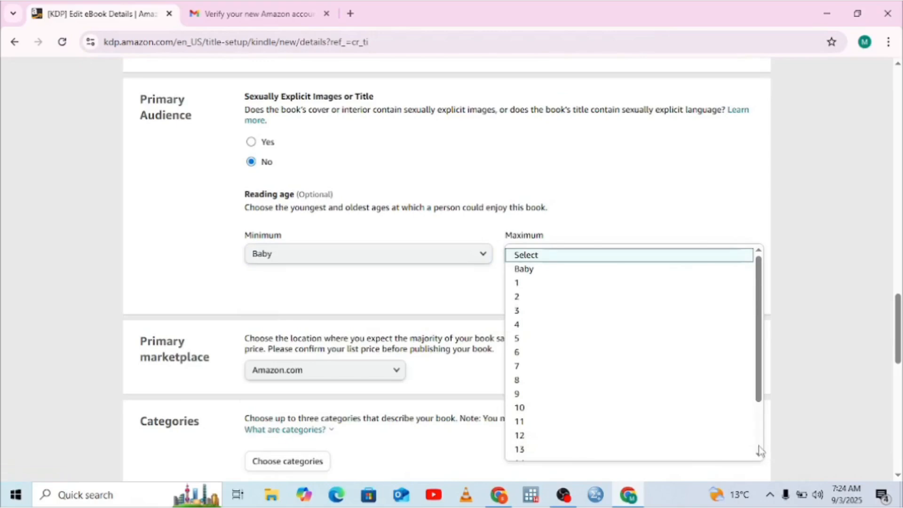
scroll(757, 449, "down", 2)
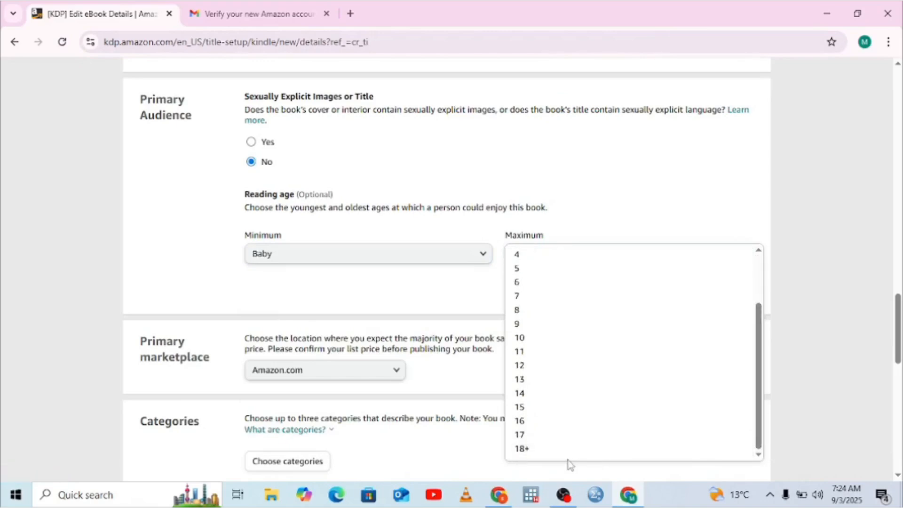
left_click(521, 448)
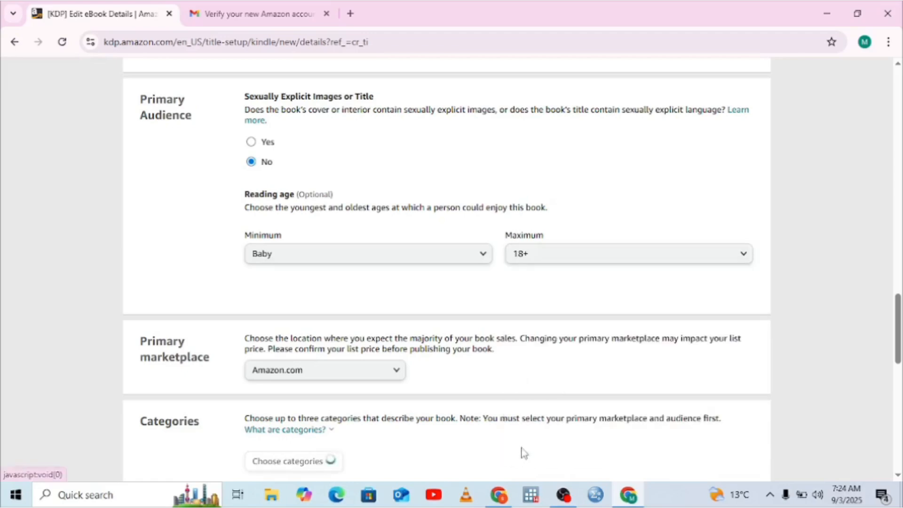
Step: Add another category entry for the book and set it to Children's eBooks with the subcategory Growing Up & Facts of Life
left_click(898, 475)
left_click(898, 475)
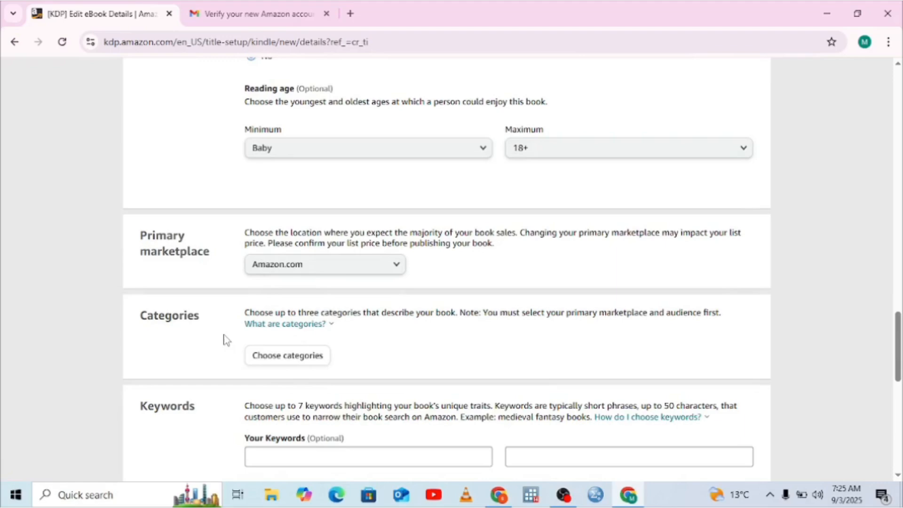
left_click(280, 361)
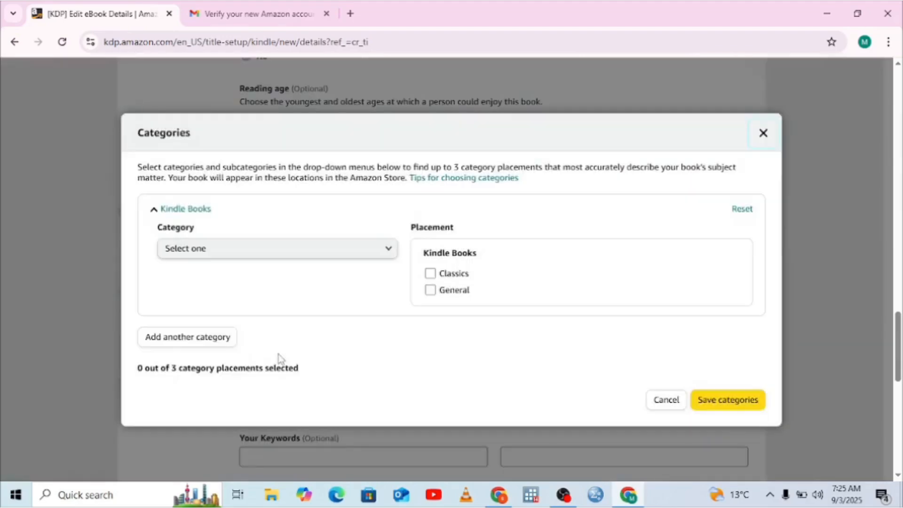
left_click(182, 339)
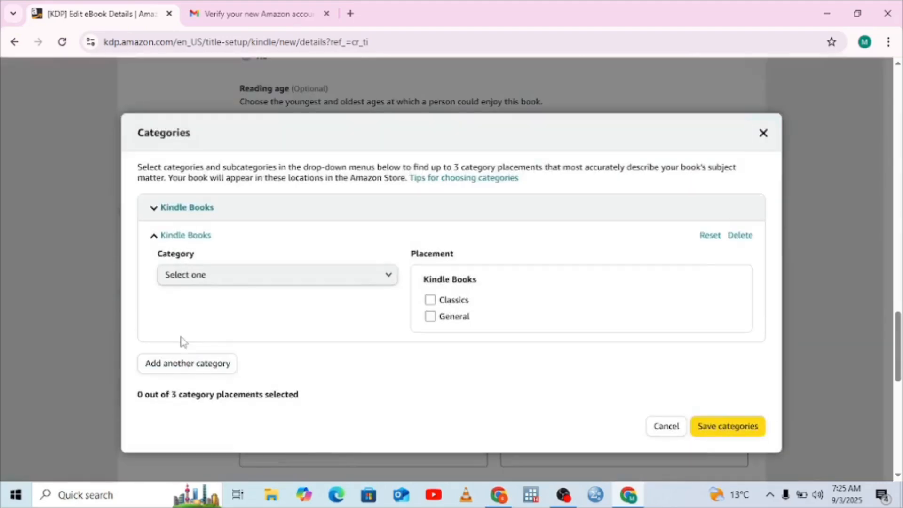
left_click(390, 281)
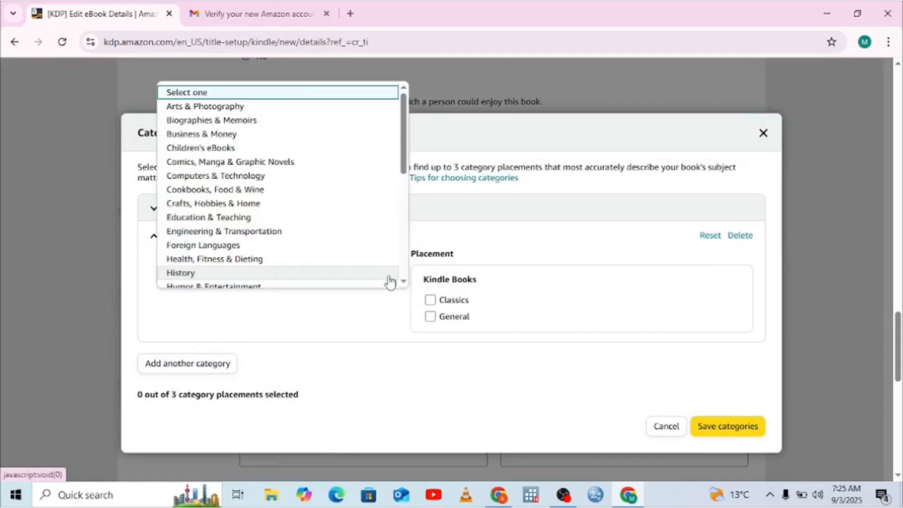
left_click(198, 147)
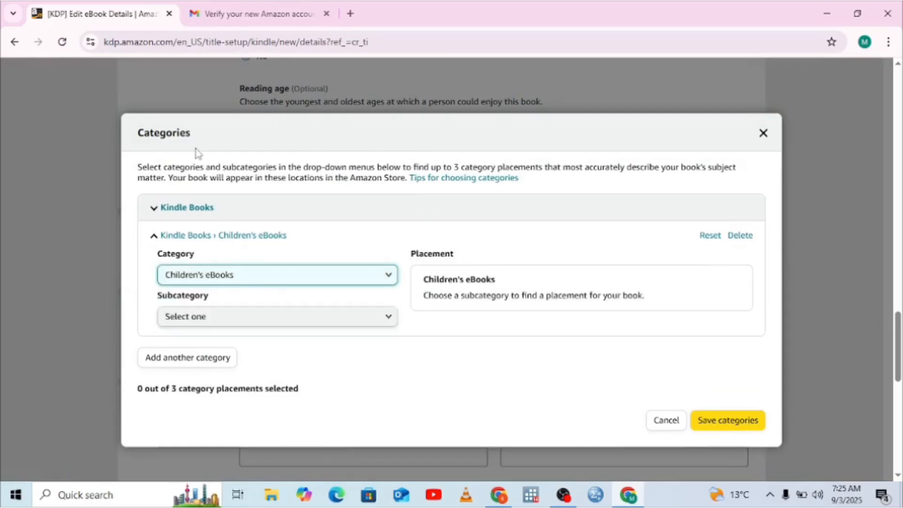
left_click(388, 319)
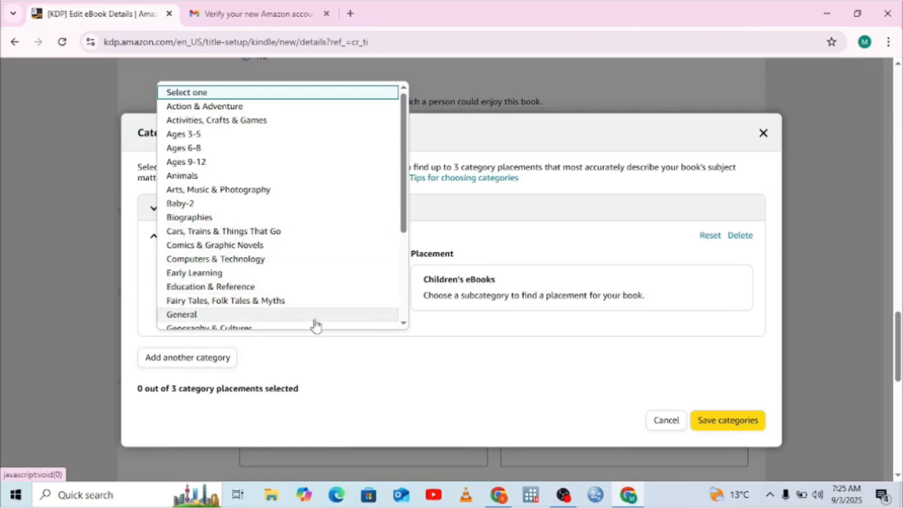
left_click(403, 324)
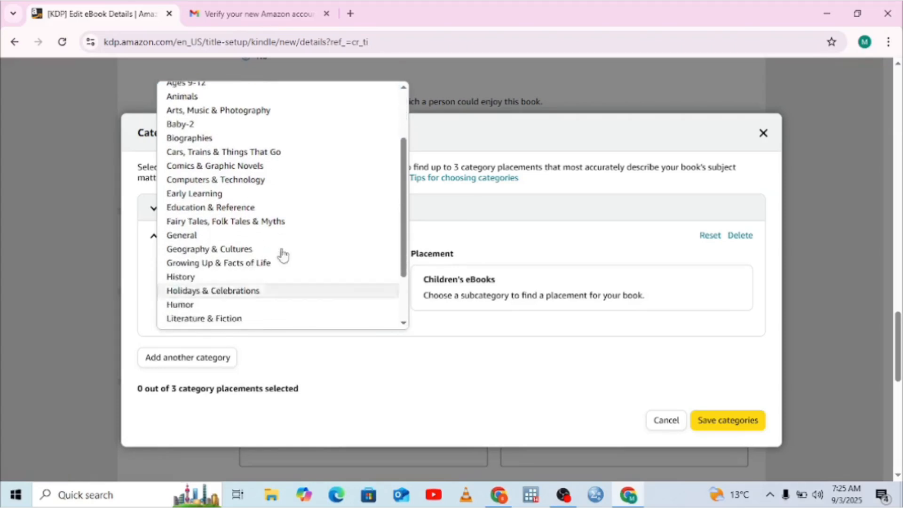
left_click(224, 270)
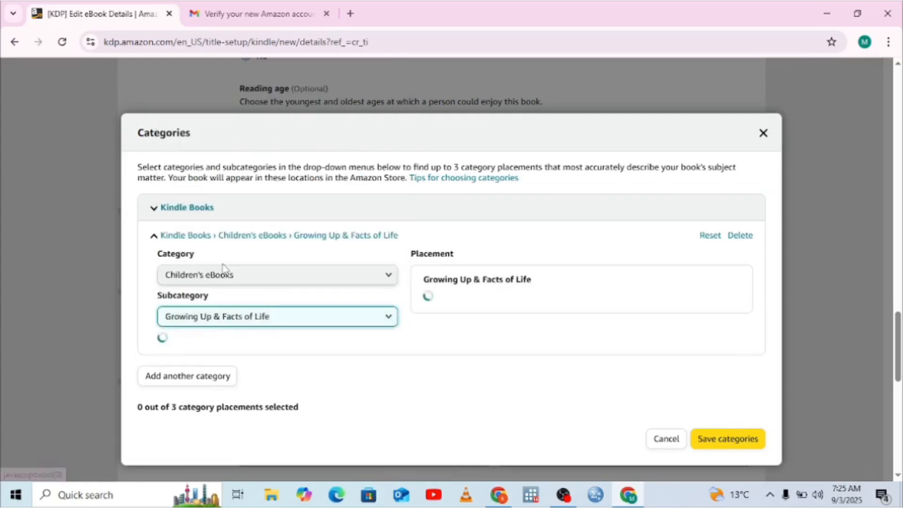
Step: Choose the subcategory Friendship, Social Skills & School Life with the Inspirational & Personal Growth placement, and save the categories
left_click(390, 362)
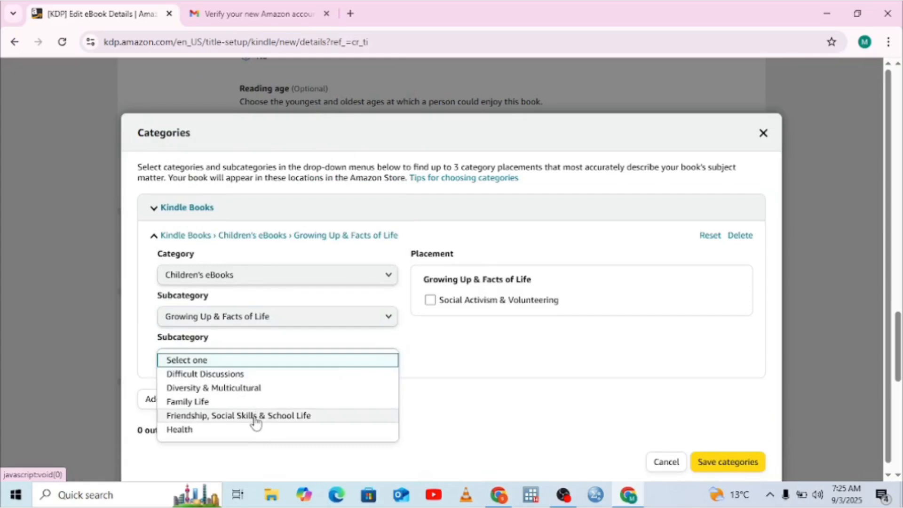
left_click(256, 416)
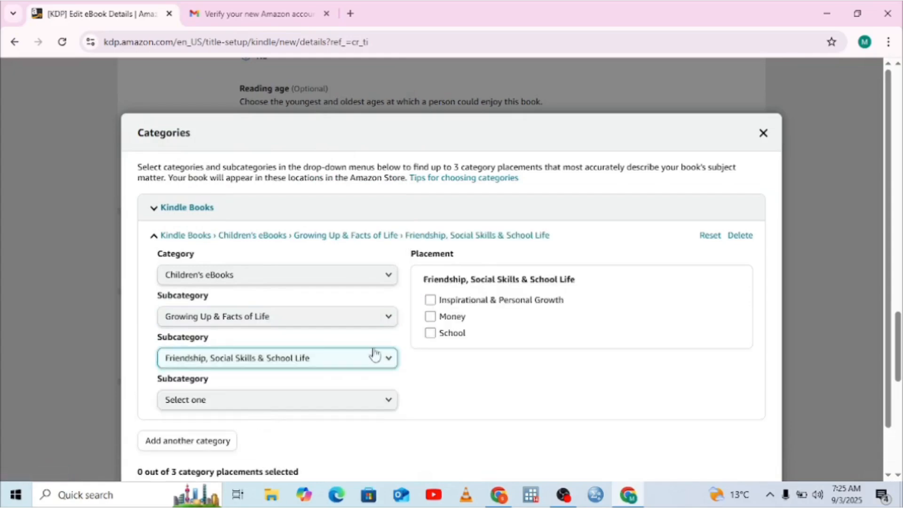
left_click(429, 301)
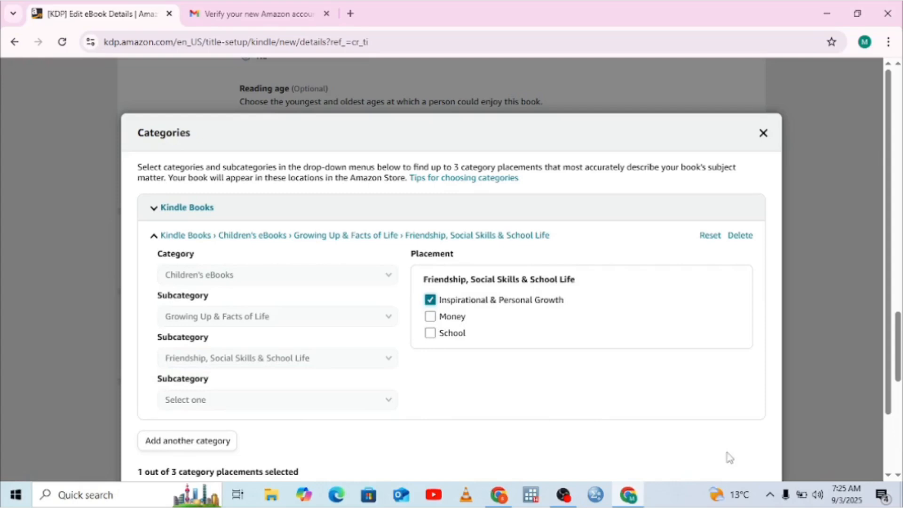
left_click(887, 475)
left_click(886, 475)
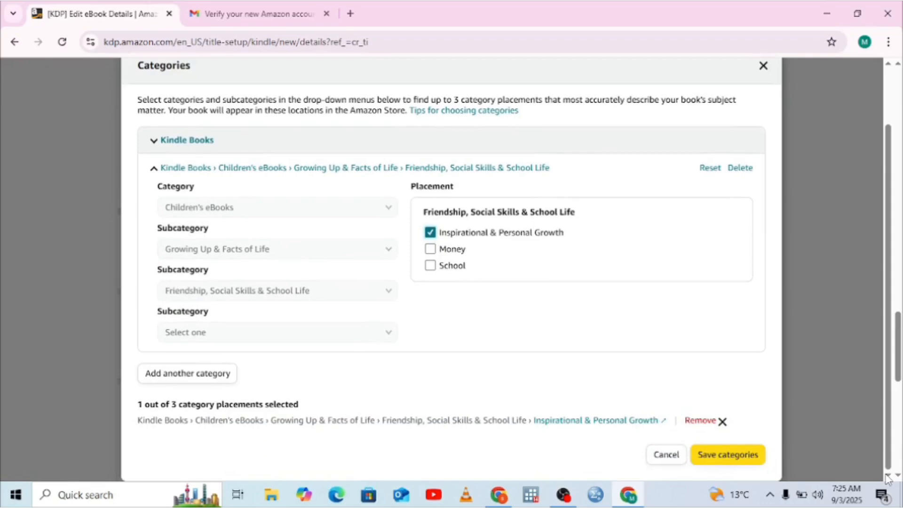
left_click(738, 453)
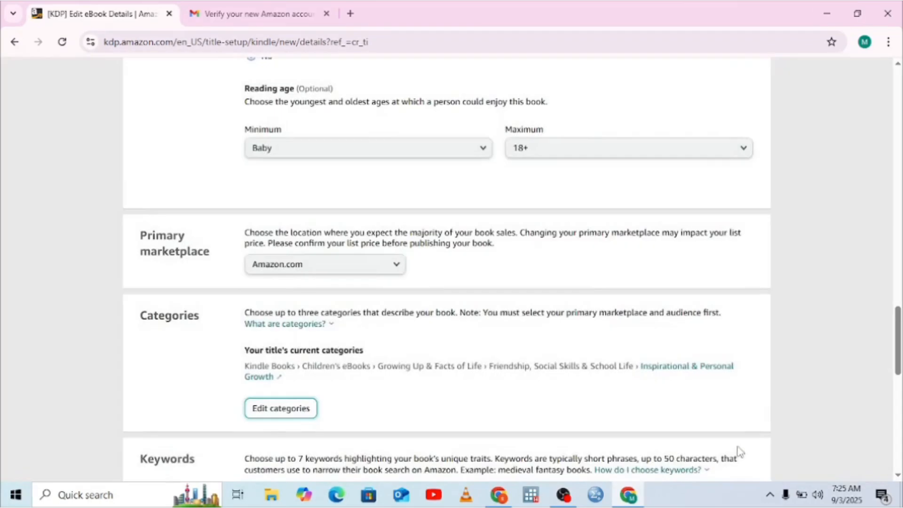
Step: Switch to the WhatsApp chat and review the forwarded list of suggested keywords for the kids' storybook
left_click(898, 476)
left_click(898, 476)
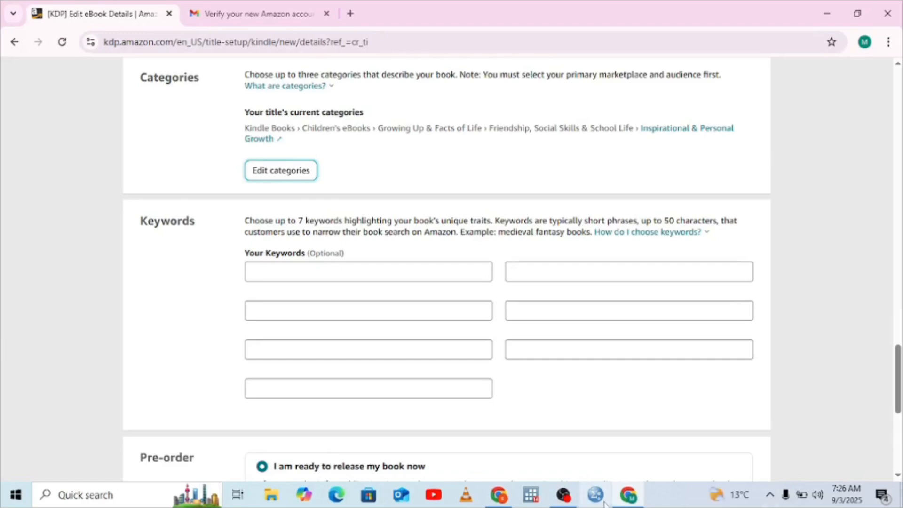
mouse_move(501, 499)
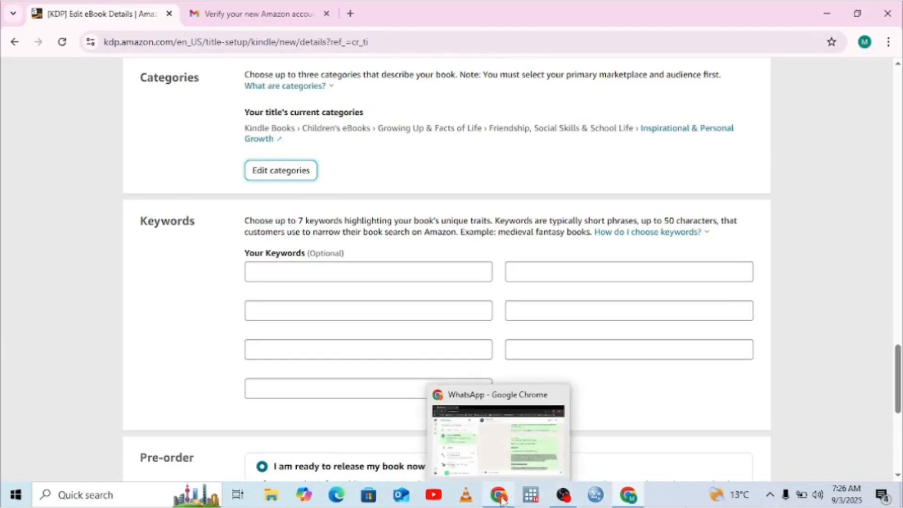
left_click(536, 438)
left_click(898, 407)
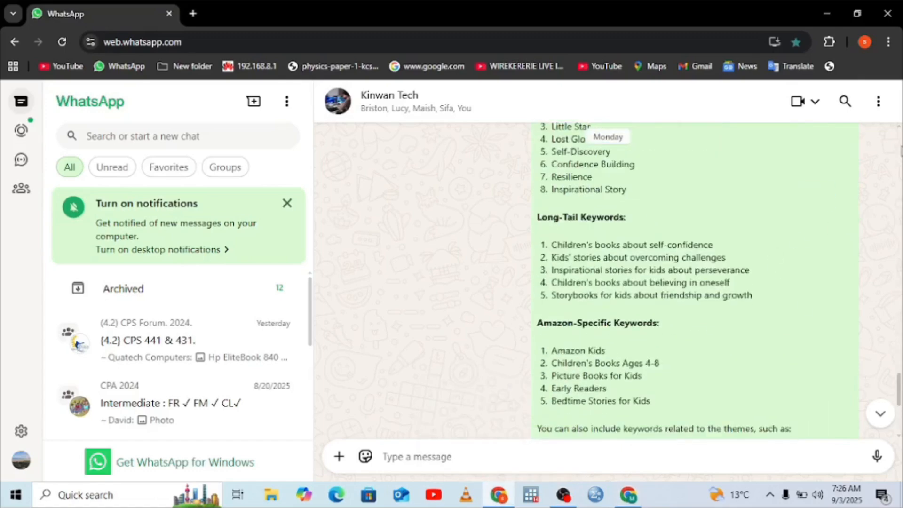
left_click(900, 146)
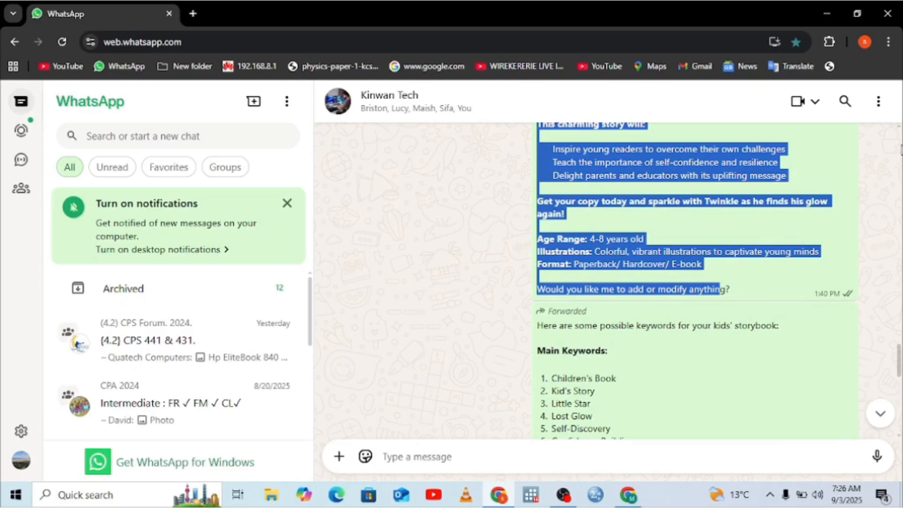
Step: Return to the KDP eBook details page and enter "amazonkids" and "positivethinking" as the first two keywords
left_click(627, 498)
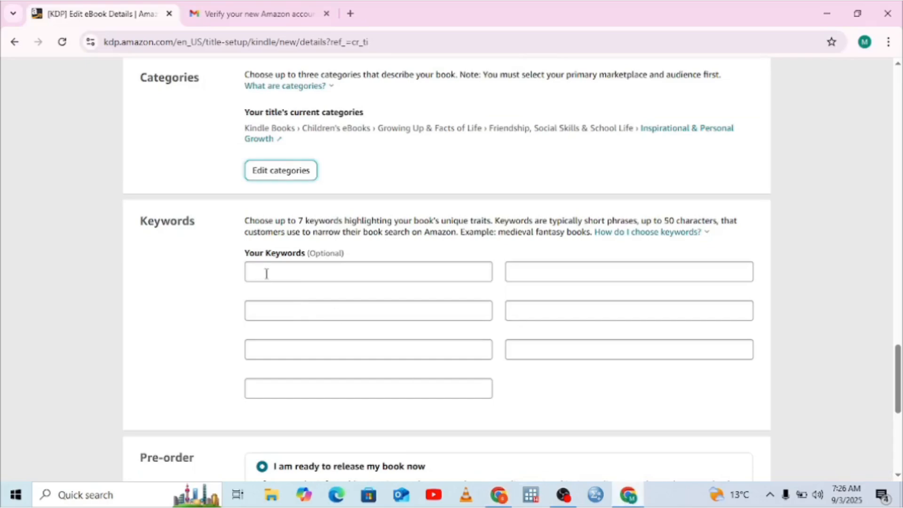
left_click(266, 273)
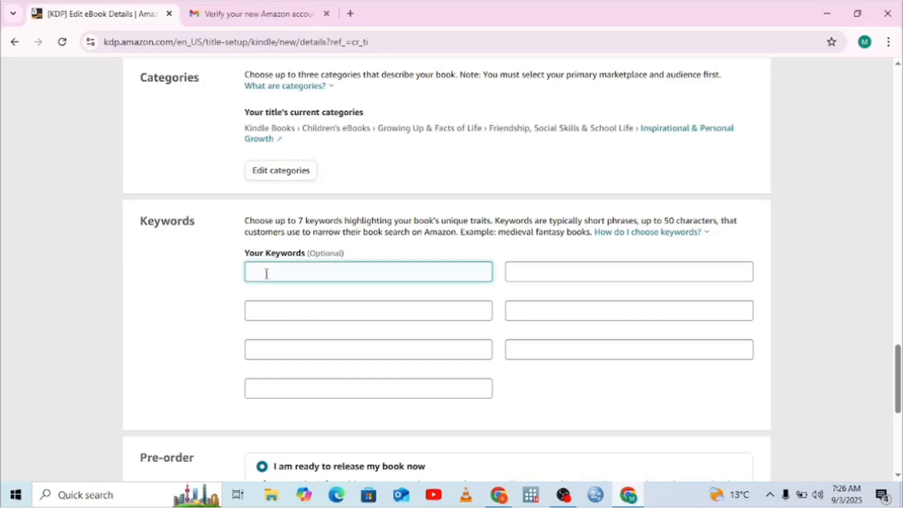
type("amazonkids")
left_click(261, 312)
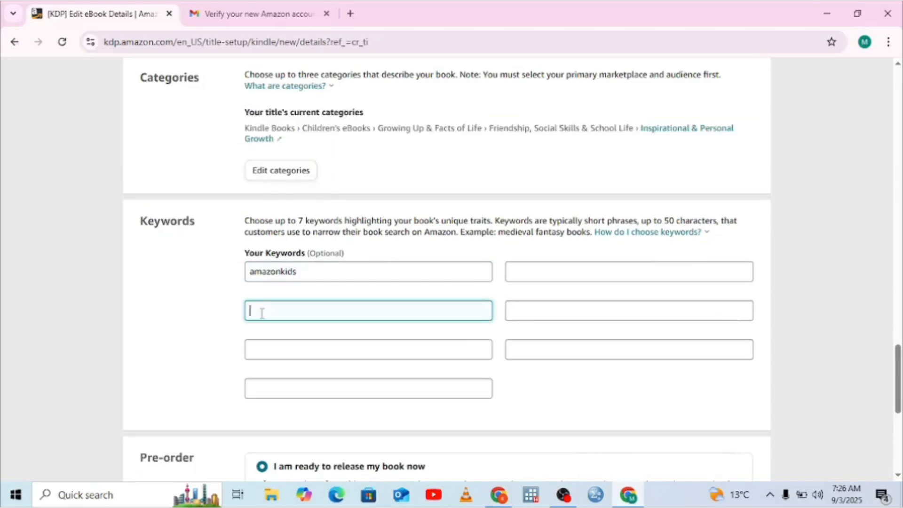
type("positivethinking")
Step: Add the keywords "earlyreaders" and "bedtimestoriesforkid" in the empty keyword fields below "positivethinking"
left_click(270, 351)
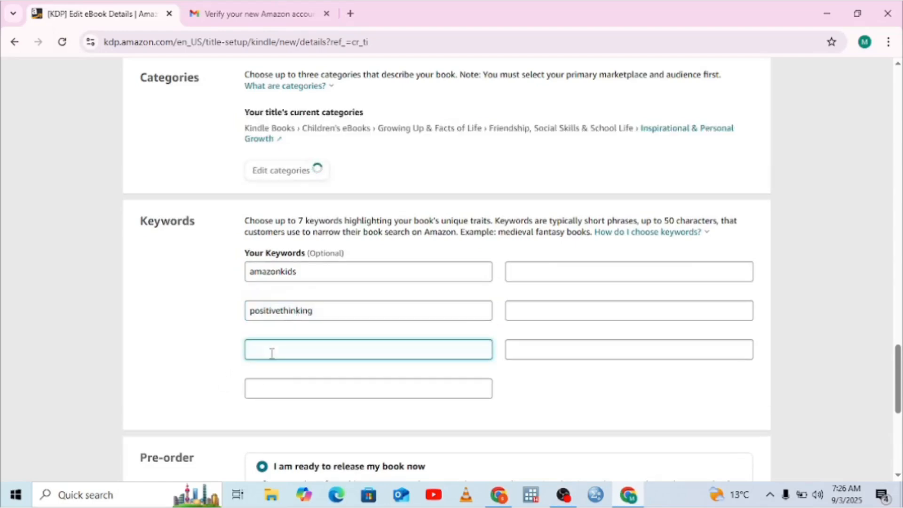
type("earlyr")
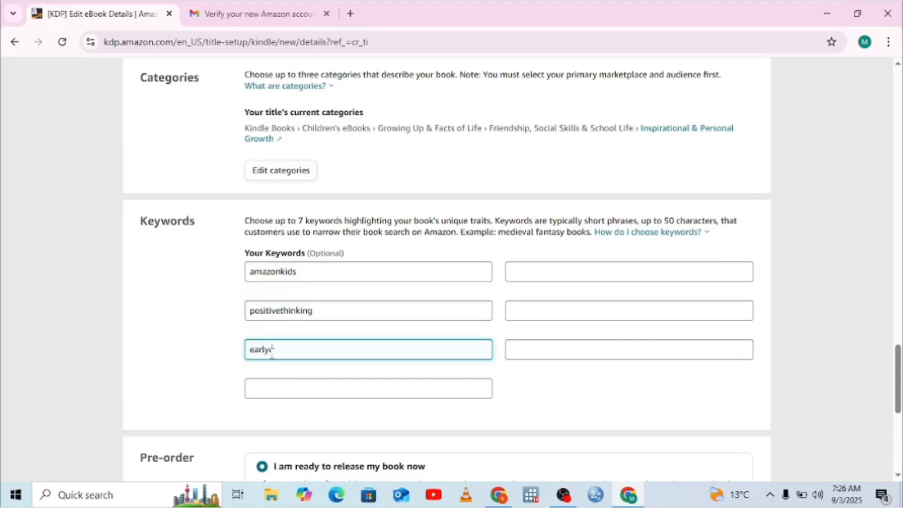
type("eaders")
left_click(270, 390)
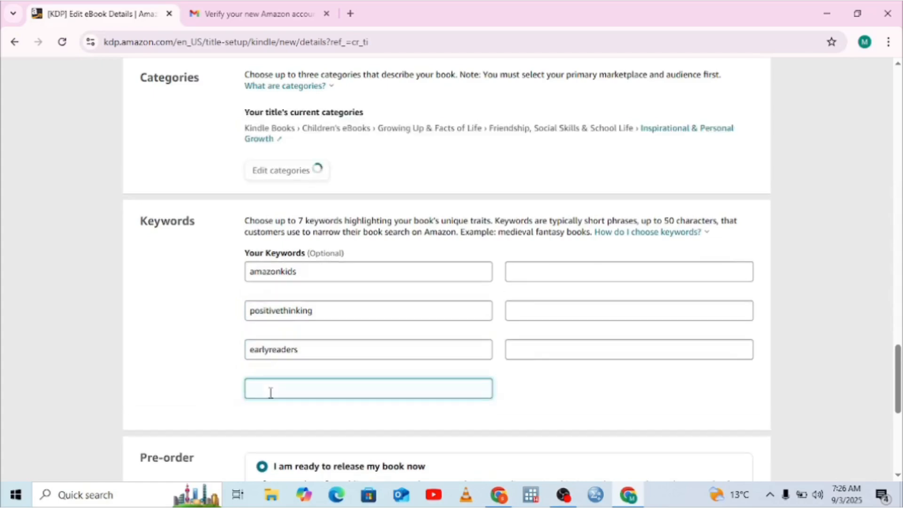
type("bed")
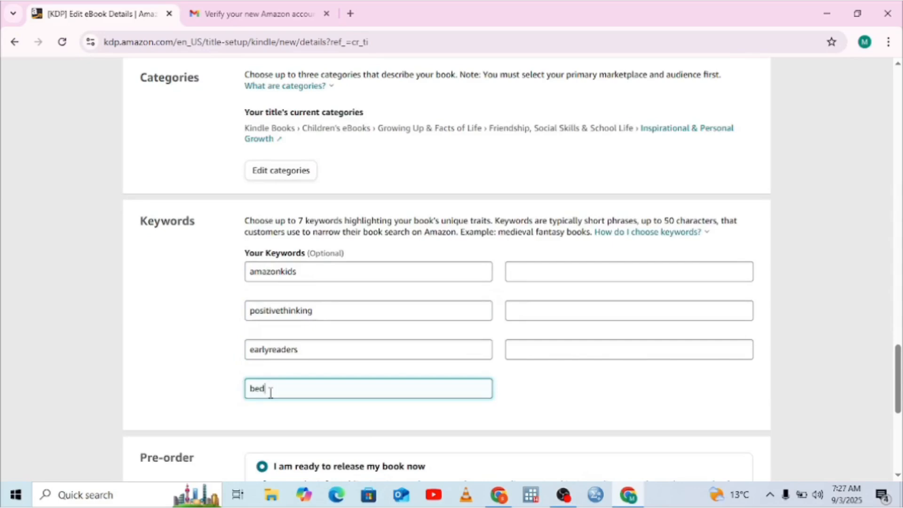
type("timestoriesforkid")
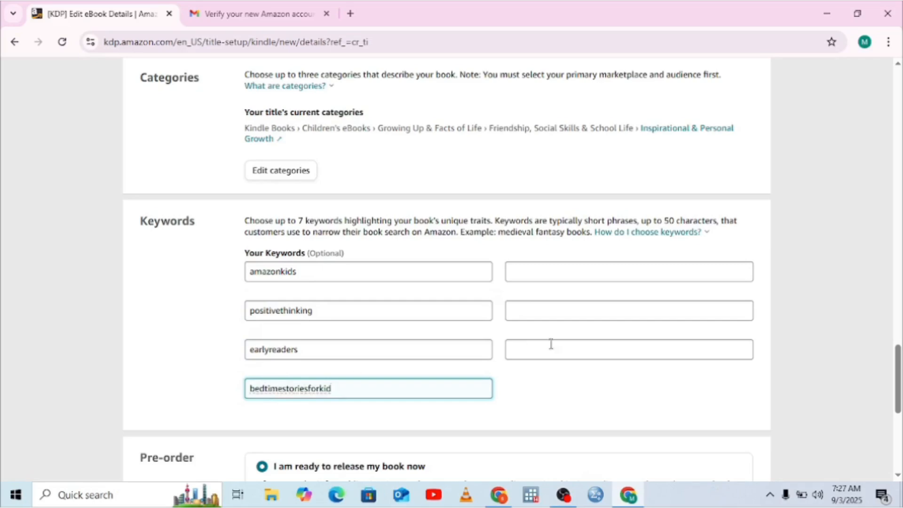
Step: Fill the three remaining keyword fields with "kidsstory", "littlestar" and "inspirationalstory"
left_click(538, 272)
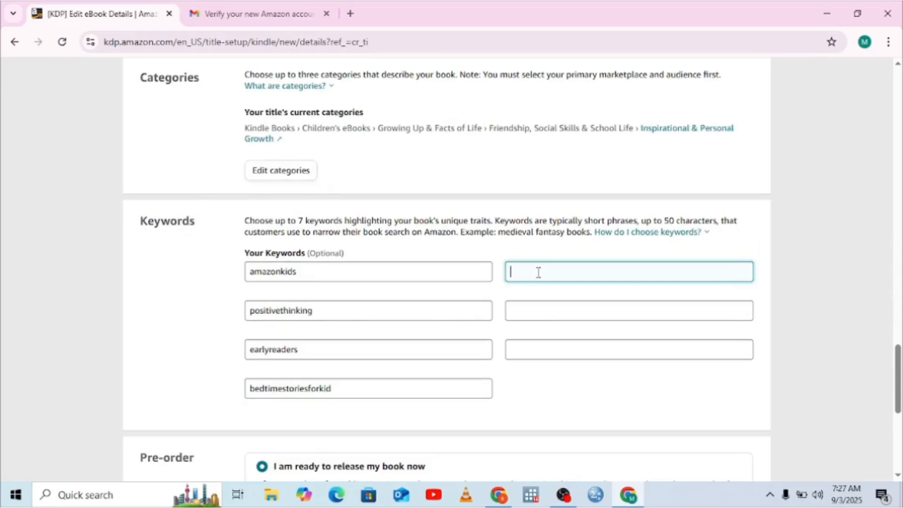
type("kidsstory")
left_click(522, 309)
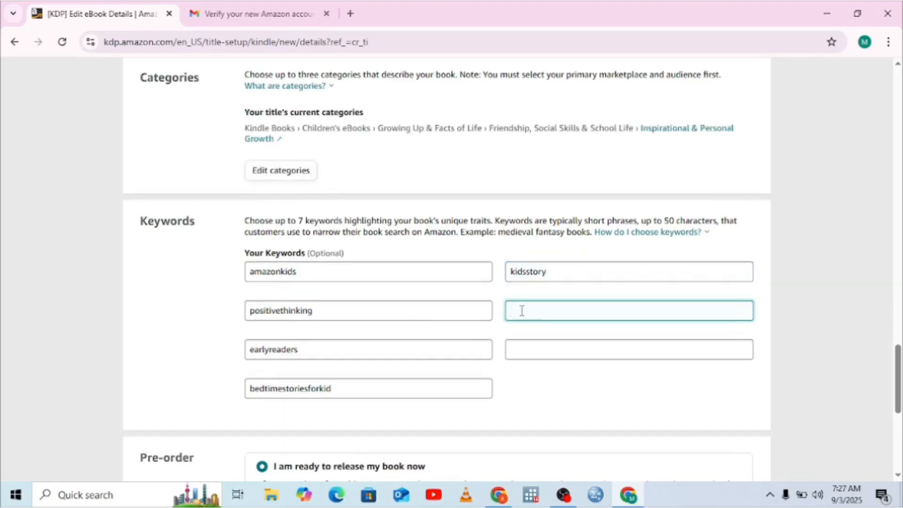
type("littlestar")
left_click(518, 351)
type("in")
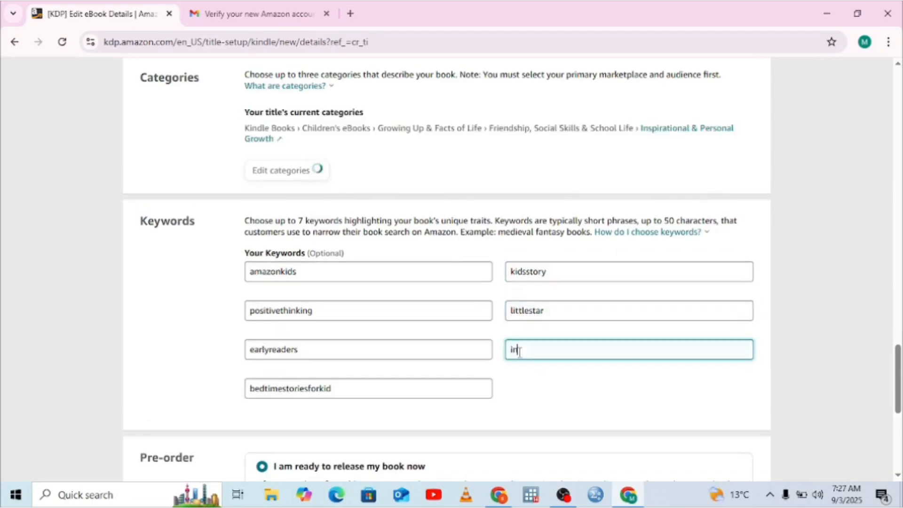
type("spira")
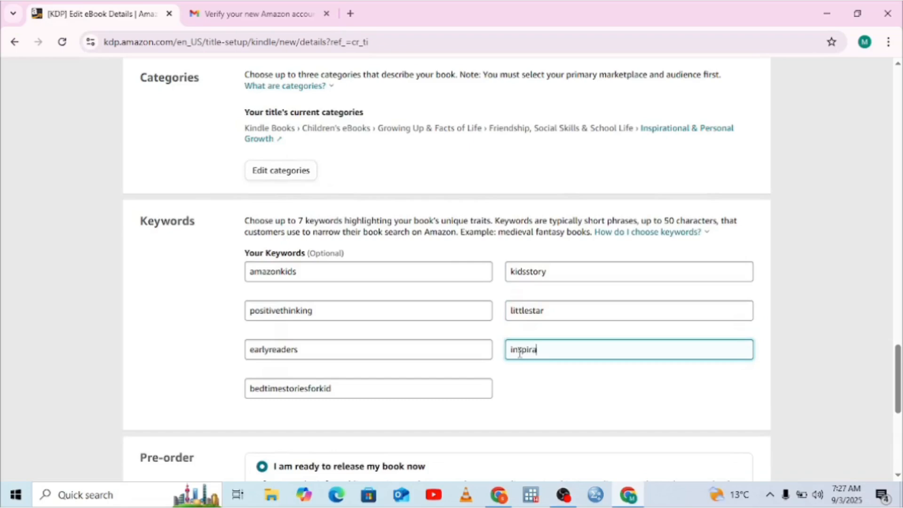
type("tionalstory")
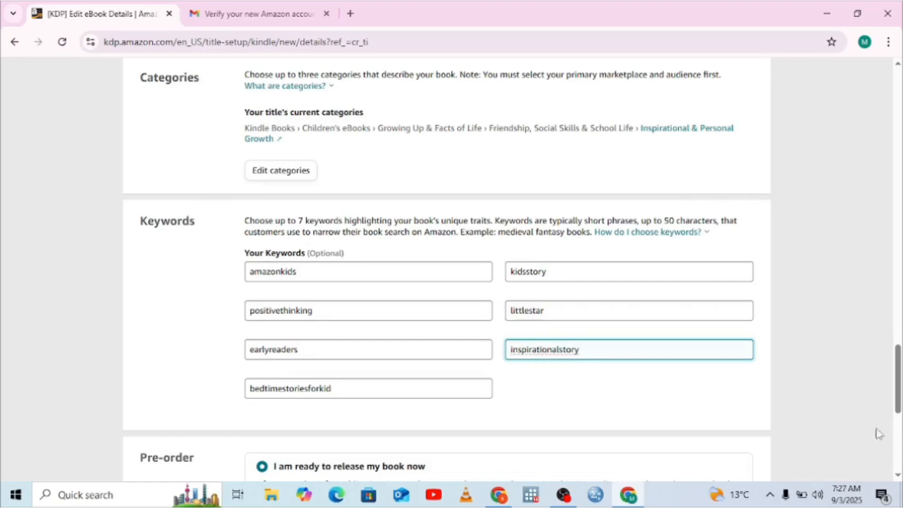
Step: Review the completed eBook details with immediate release kept selected, and save them to continue to the Content stage
left_click(902, 457)
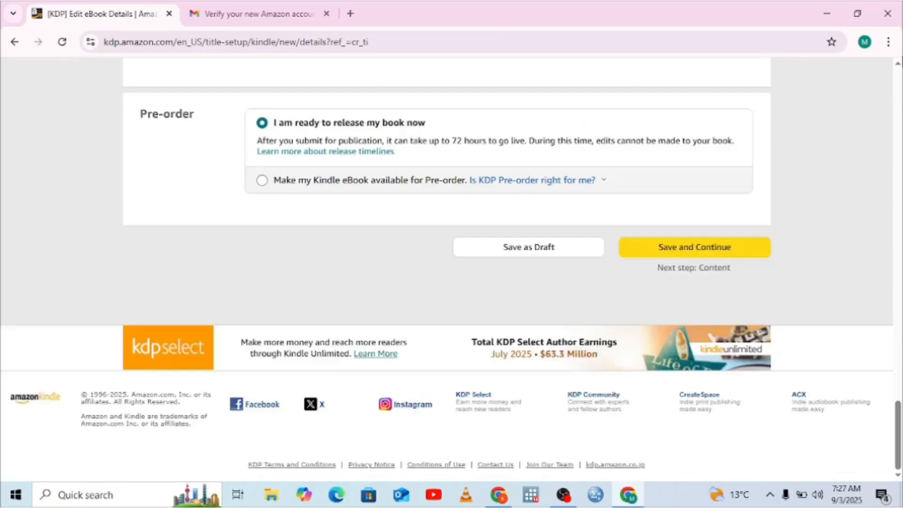
left_click(902, 85)
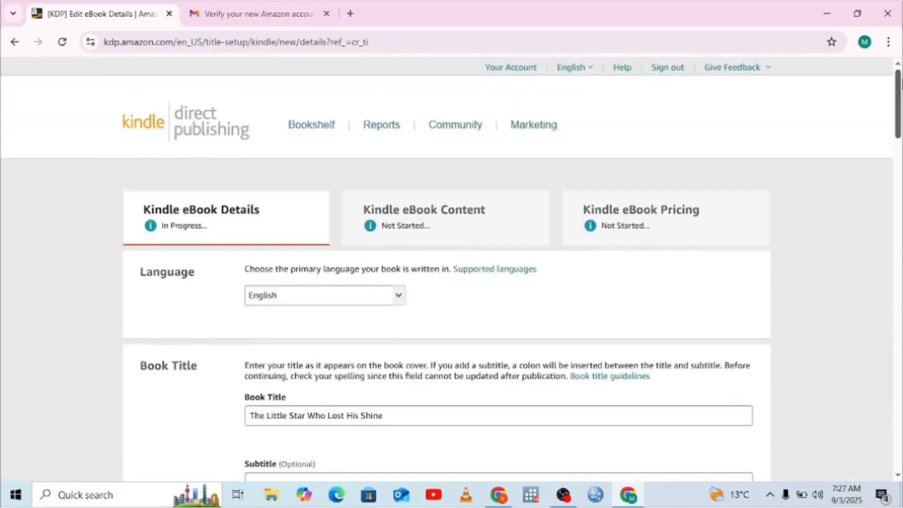
left_click(898, 471)
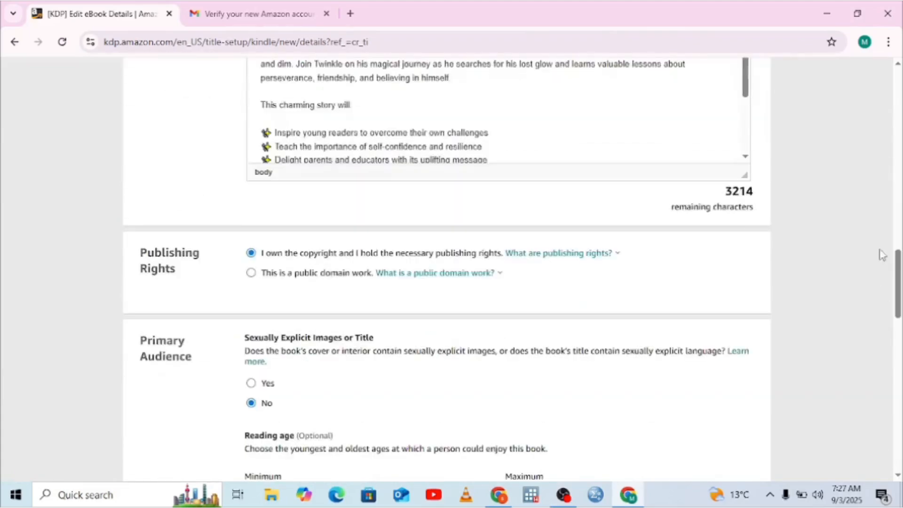
left_click(900, 138)
left_click(897, 430)
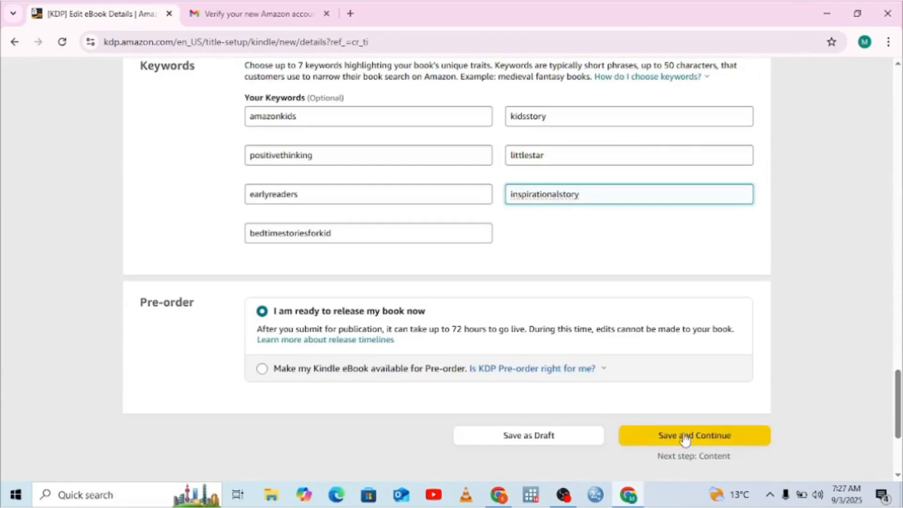
left_click(684, 435)
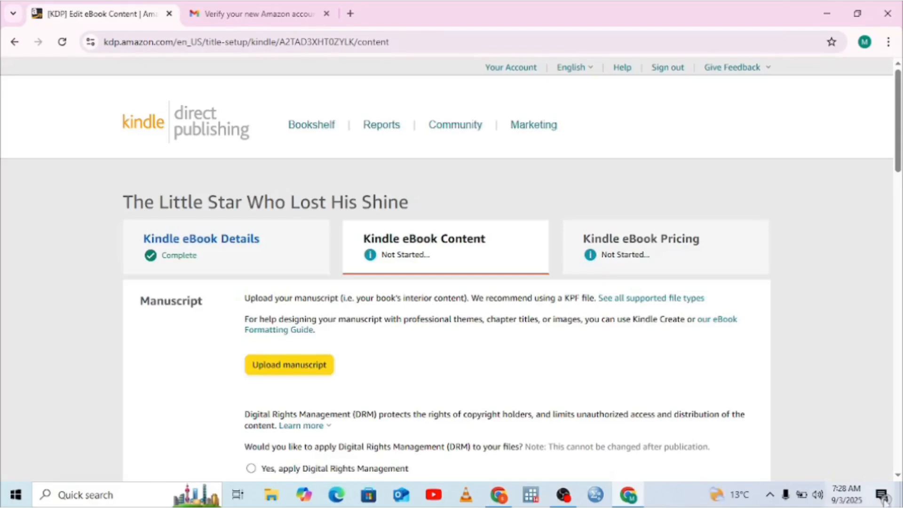
Step: Upload the Word file "The little star" from the KDP upload folder on Local Disk (C:) as the manuscript
scroll(898, 479, "down", 2)
left_click(897, 476)
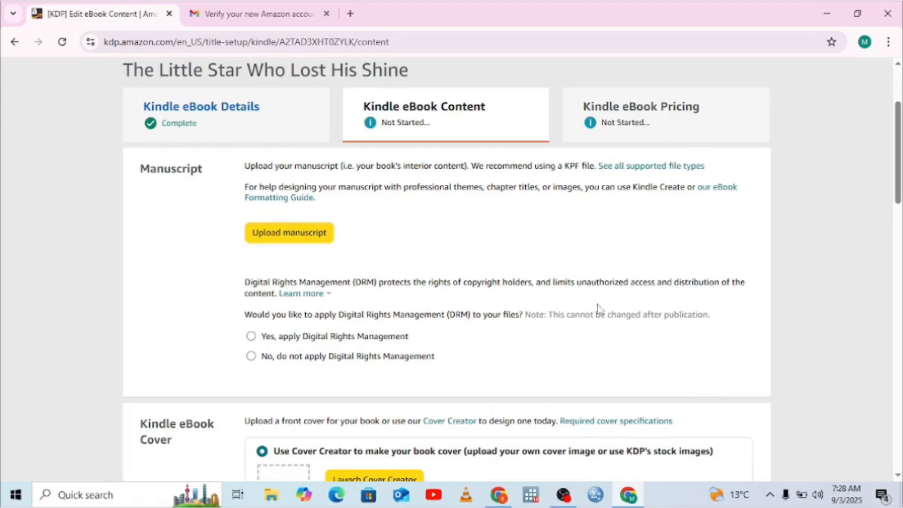
left_click(326, 237)
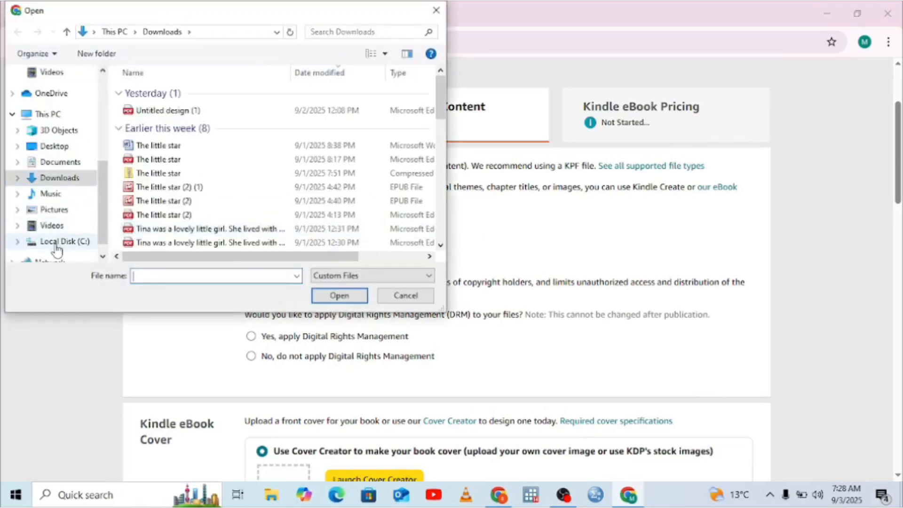
left_click(56, 242)
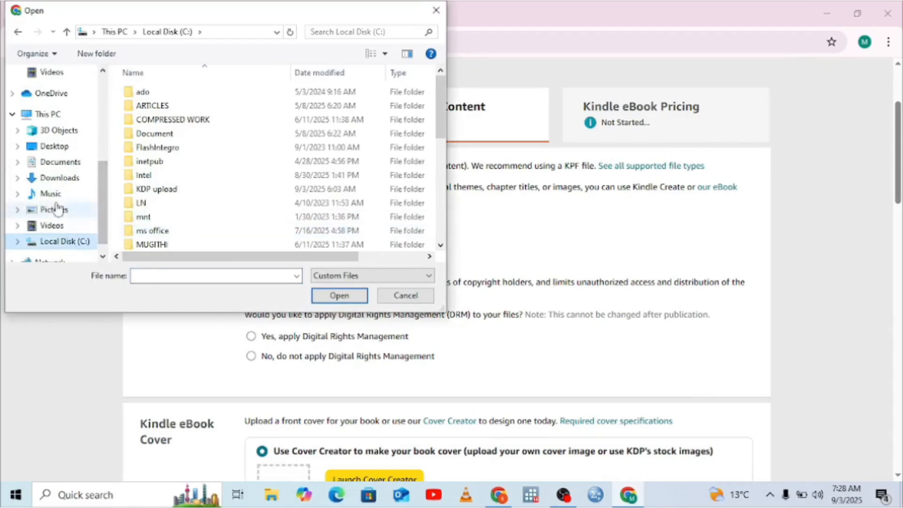
double_click(158, 191)
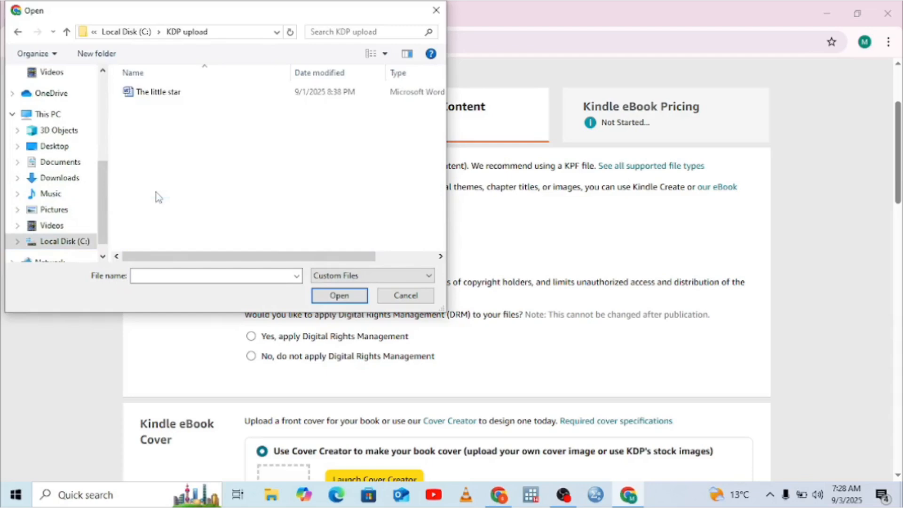
double_click(158, 92)
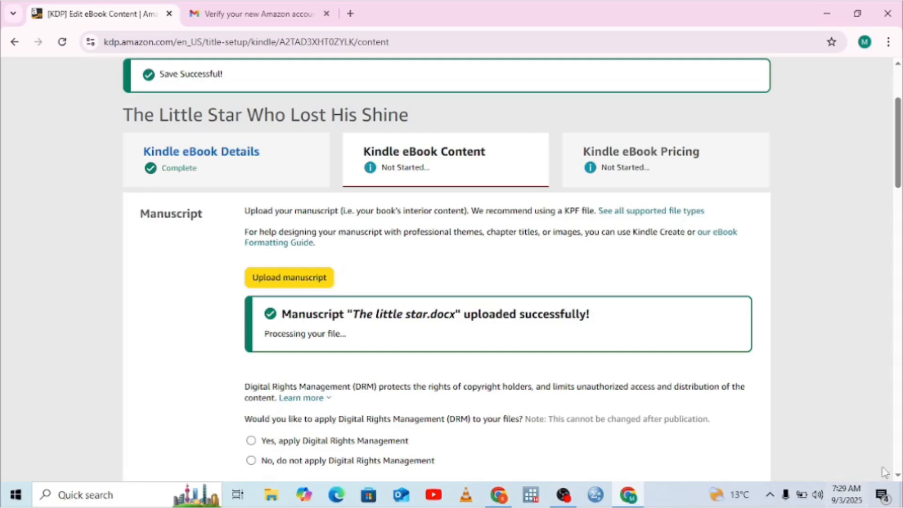
Step: Choose not to apply Digital Rights Management to the manuscript
left_click(898, 476)
left_click(898, 476)
left_click(899, 477)
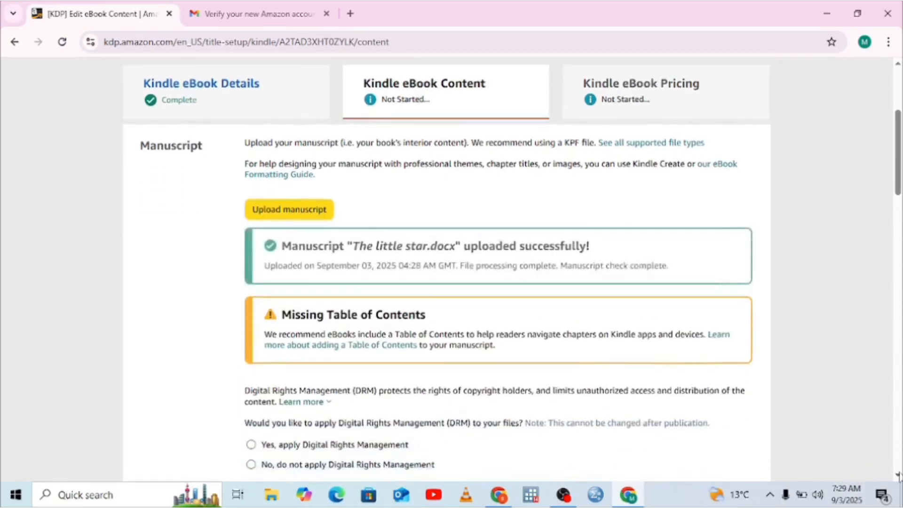
left_click(898, 476)
left_click(899, 476)
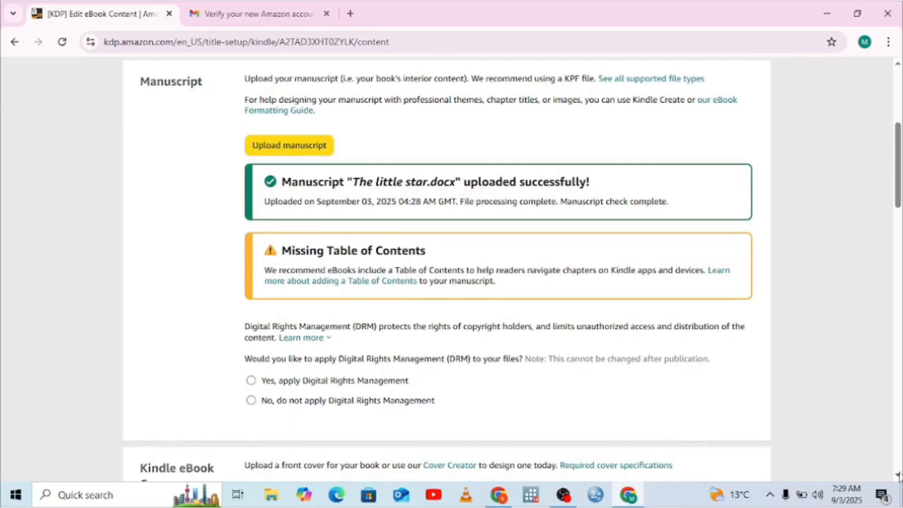
left_click(898, 476)
left_click(898, 476)
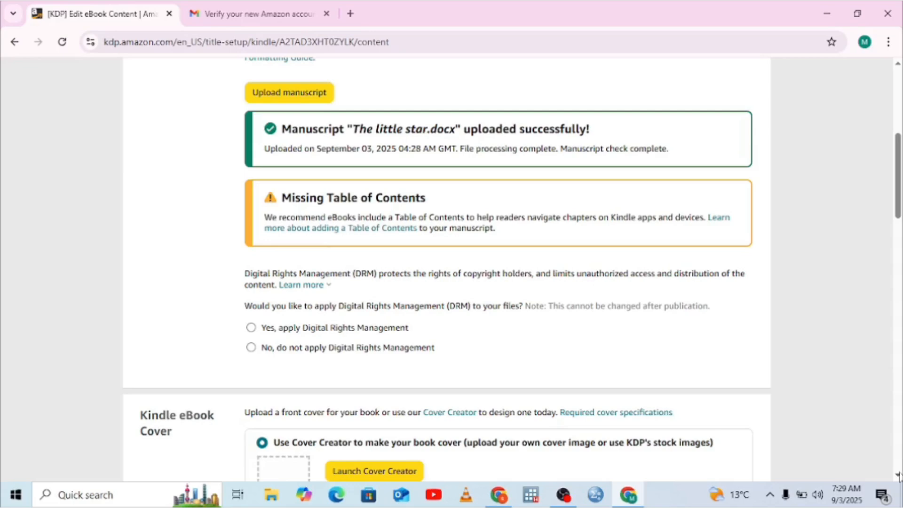
scroll(898, 476, "down", 2)
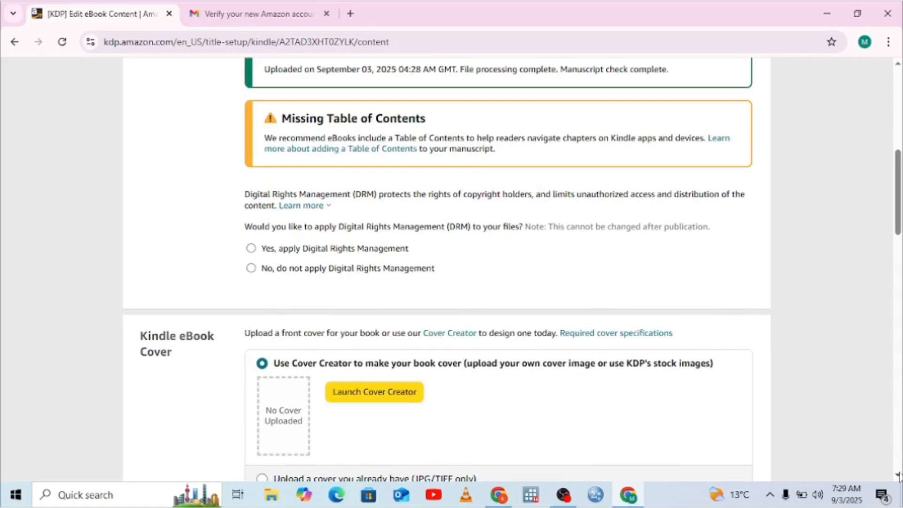
left_click(258, 273)
Step: Choose to upload an existing cover and supply the JPG file "1" from the Downloads folder
scroll(898, 476, "down", 3)
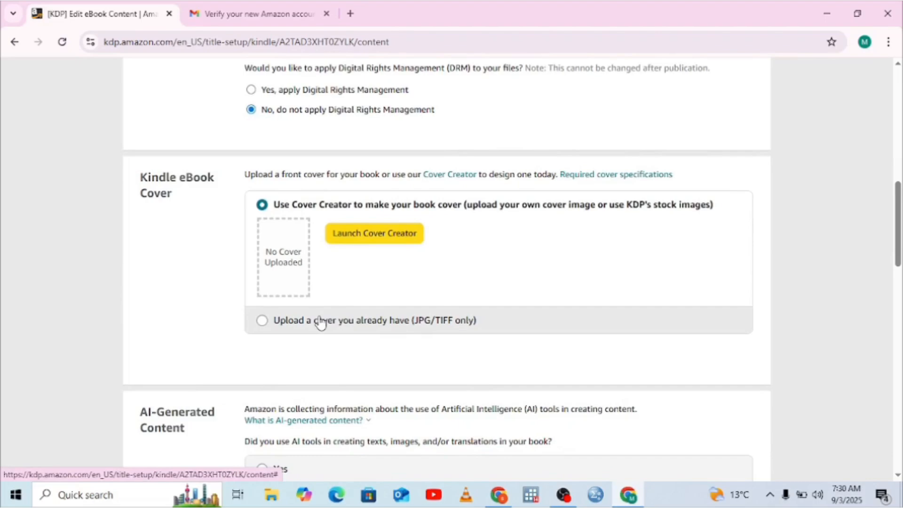
left_click(262, 324)
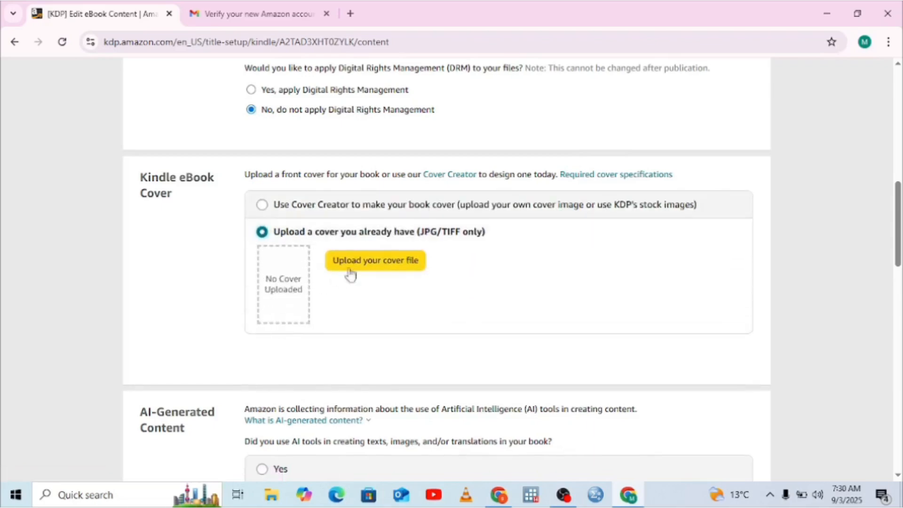
left_click(374, 261)
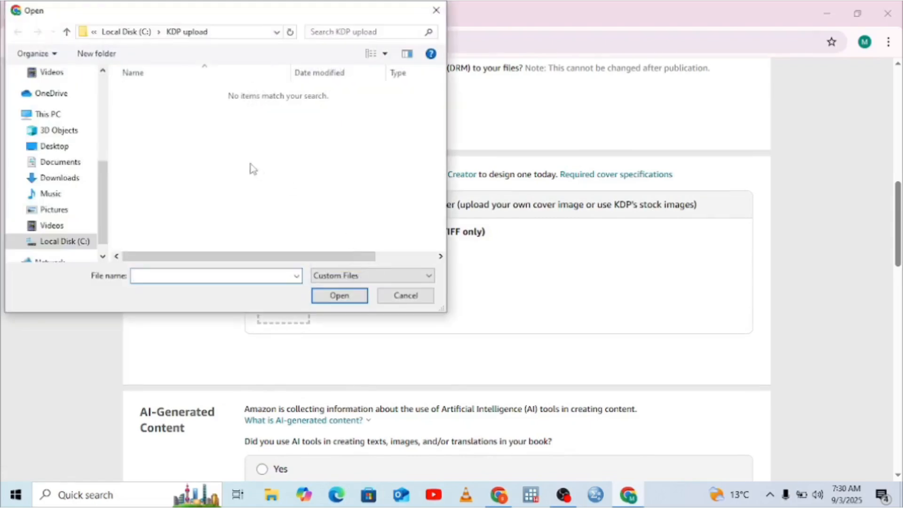
left_click(59, 183)
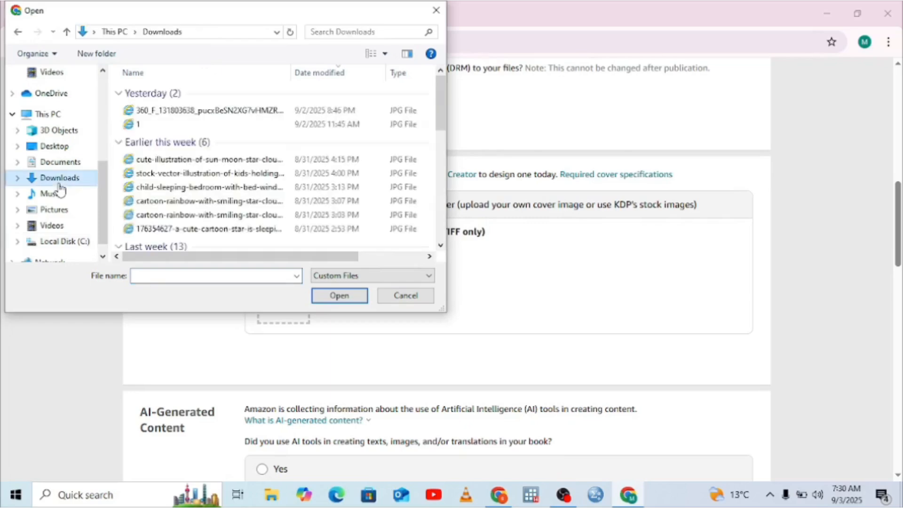
double_click(141, 125)
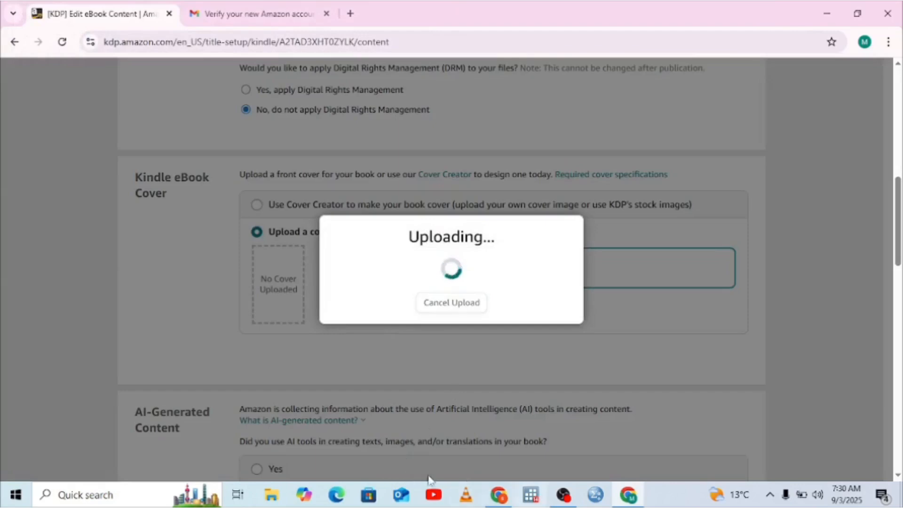
Step: Switch to File Explorer, view the cover image "1" in Downloads, and return to the KDP content page
left_click(273, 496)
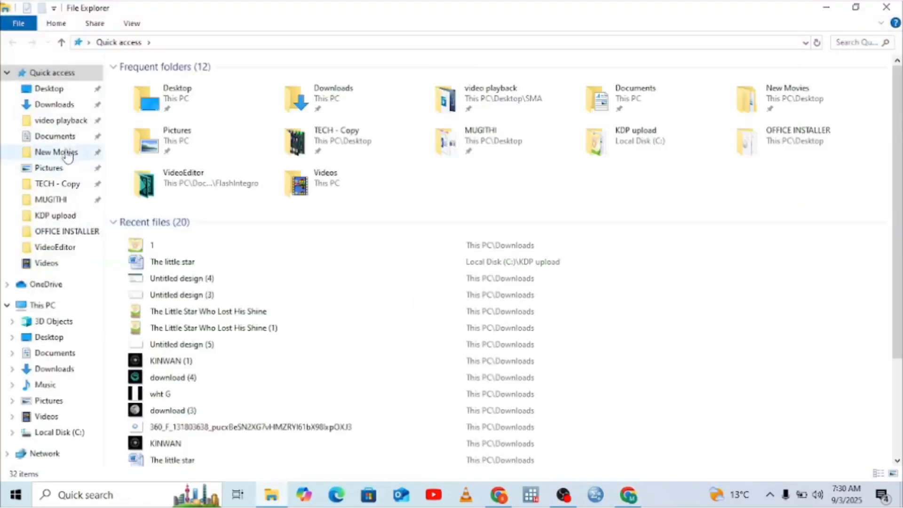
left_click(55, 106)
left_click(139, 101)
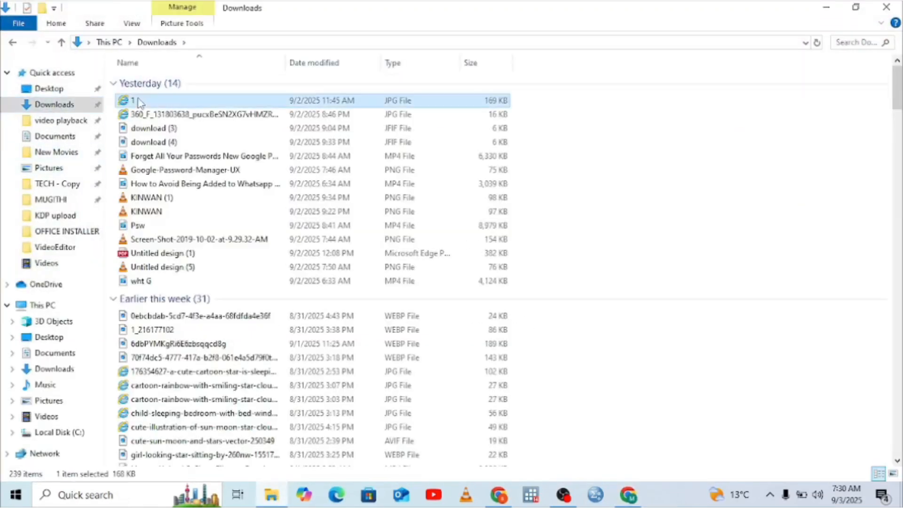
double_click(139, 102)
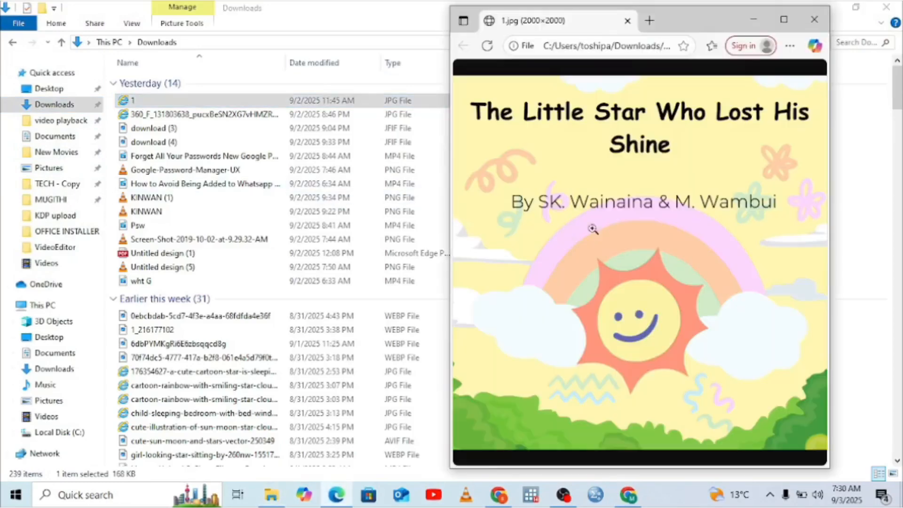
left_click(818, 20)
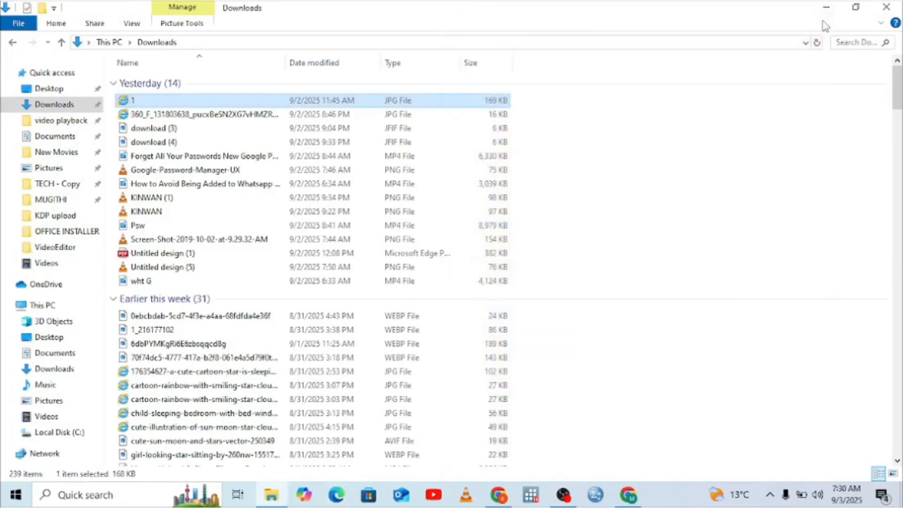
left_click(835, 6)
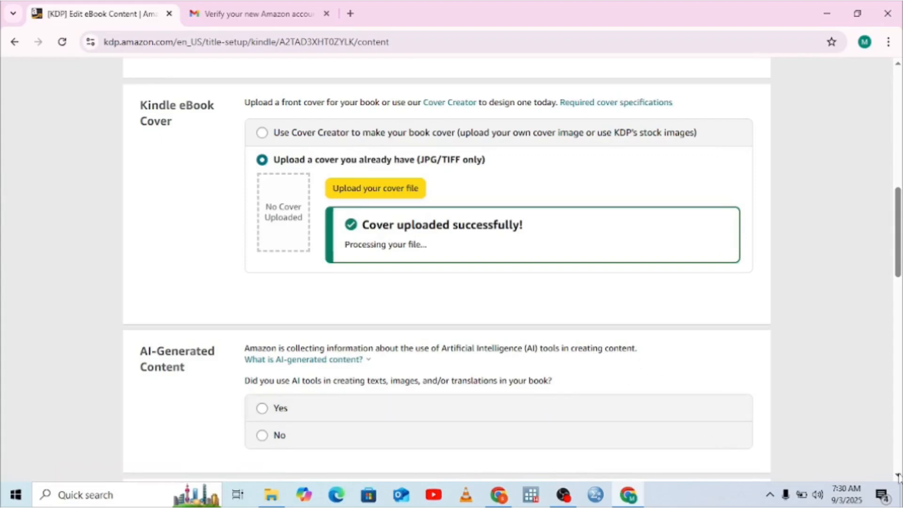
Step: Declare that AI tools were used in the book and set Texts to "Some sections, with extensive editing"
scroll(898, 476, "down", 3)
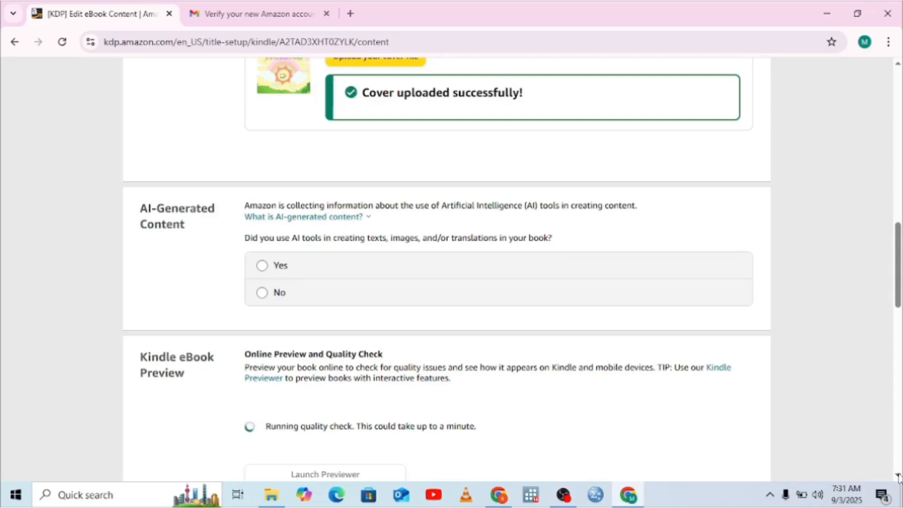
left_click(261, 271)
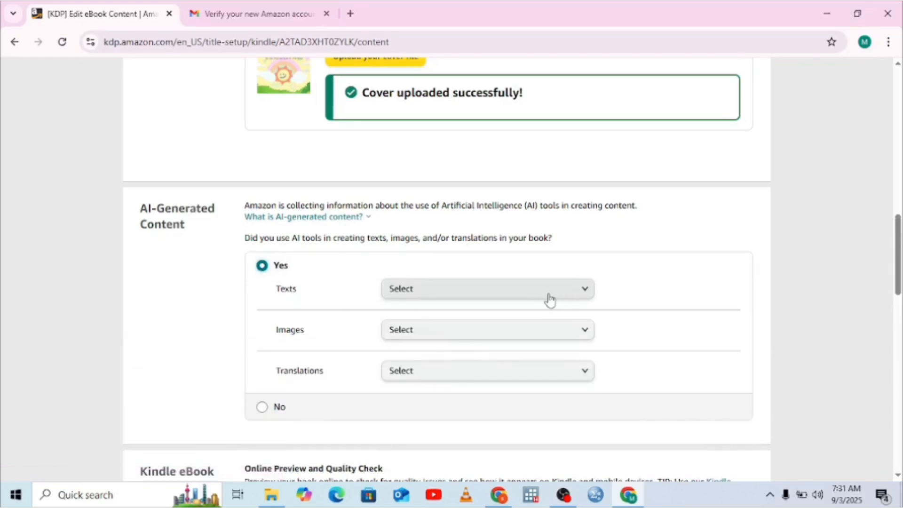
left_click(582, 296)
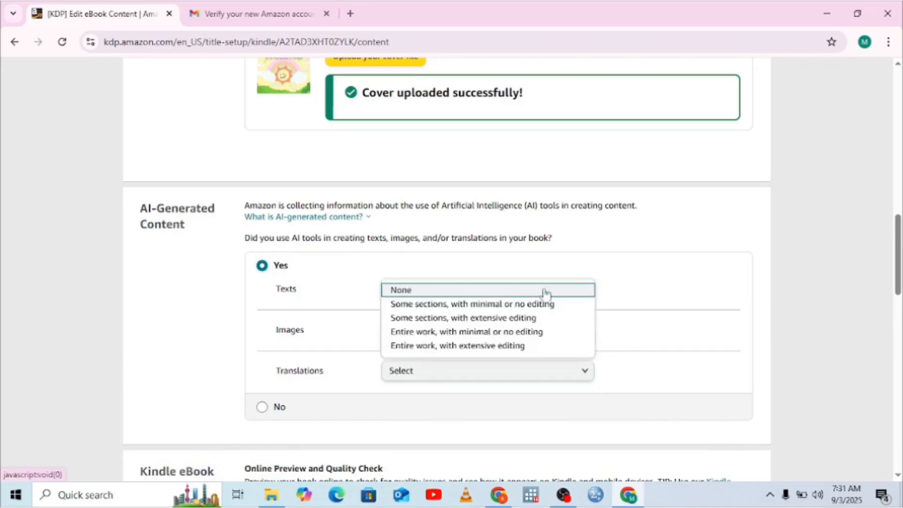
left_click(442, 319)
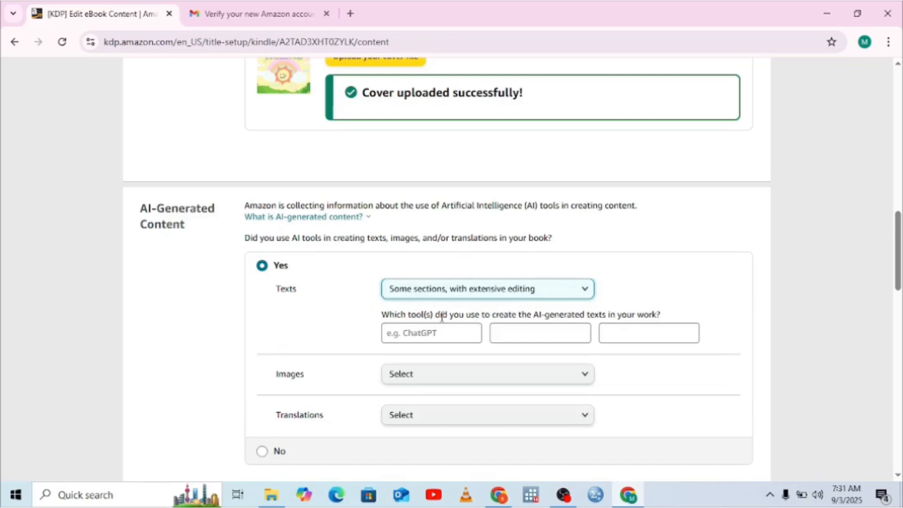
Step: Enter "ChatGPT" in the second tool field for the AI-generated texts
left_click(528, 336)
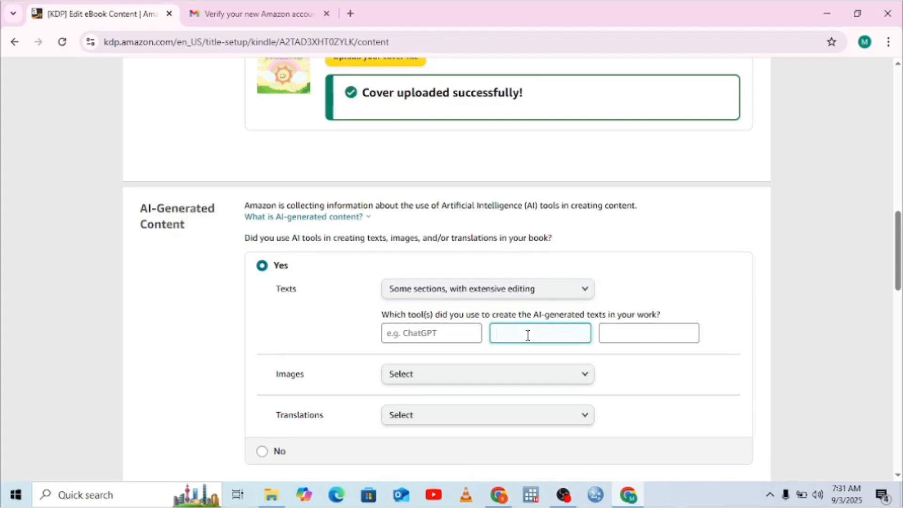
type("CH")
key("BackSpace")
type("har")
type("tG")
type("PT")
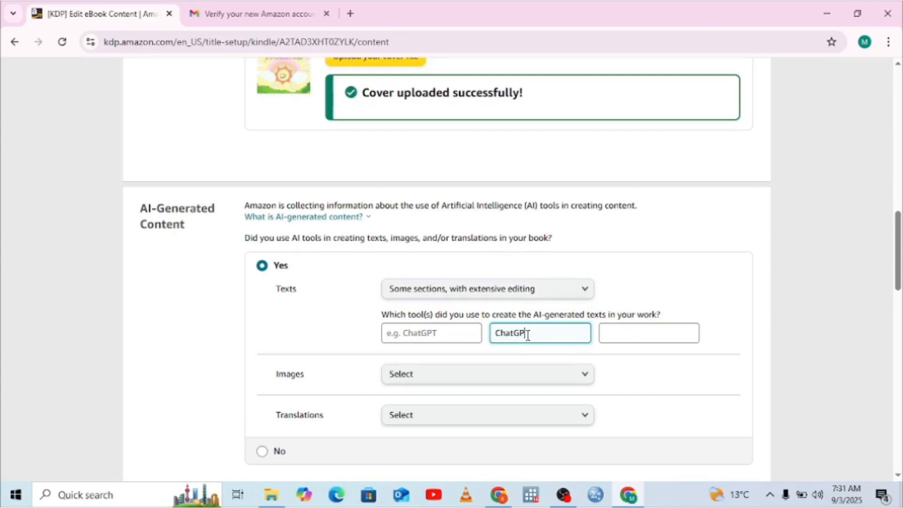
Step: Set Images to "One or a few AI-generated images, with extensive editing" and enter "DALL-E" in its second tool field
left_click(585, 375)
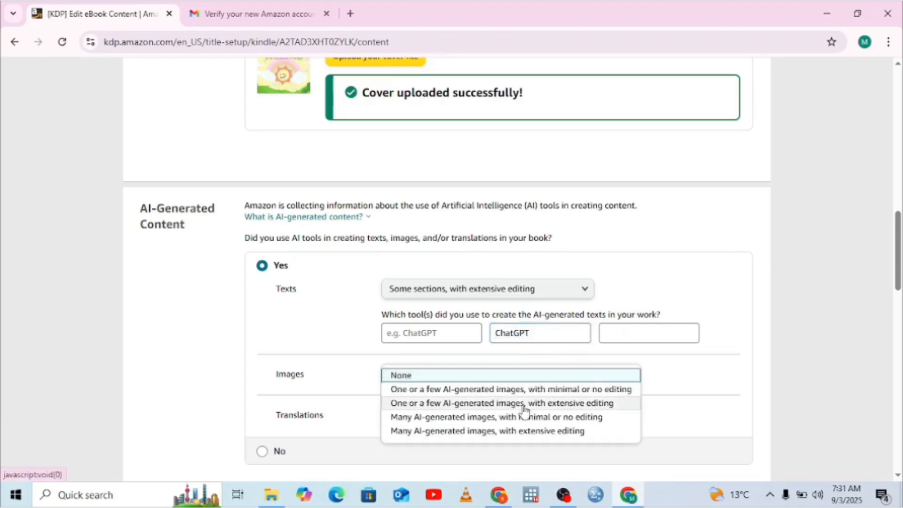
left_click(503, 404)
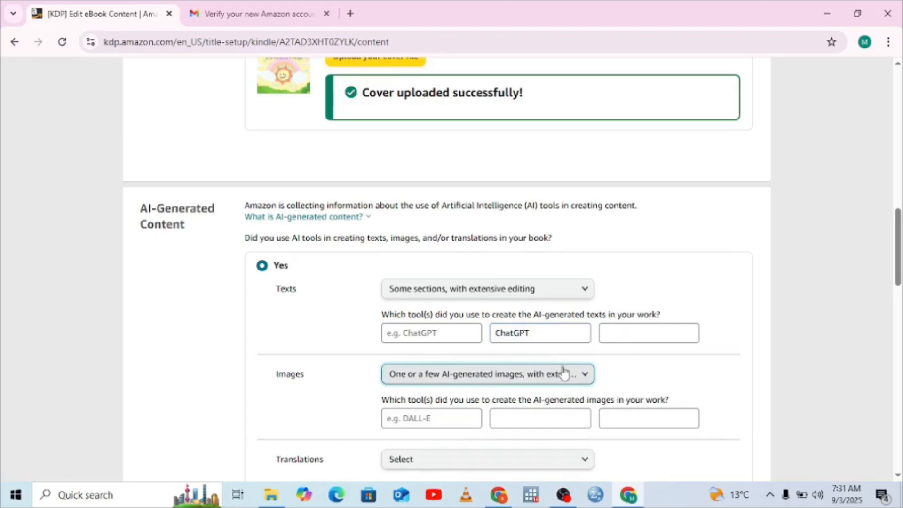
left_click(524, 419)
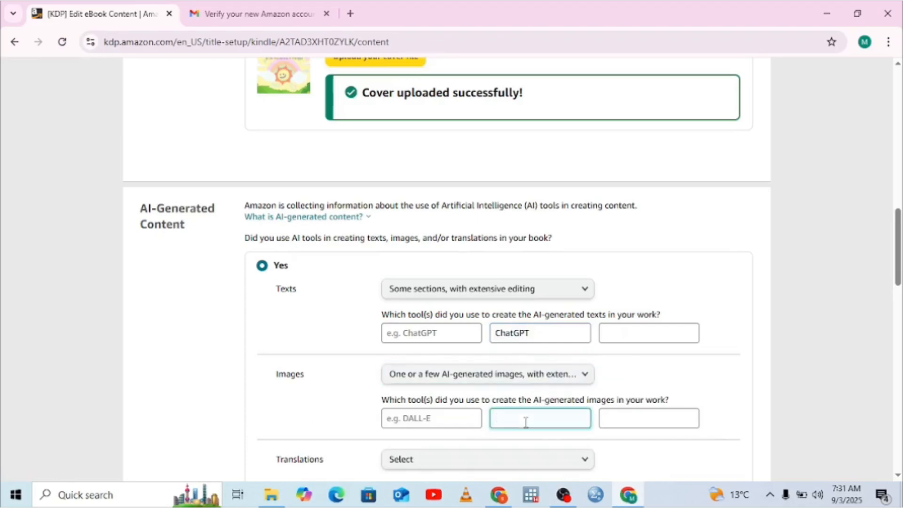
type("DALL-E")
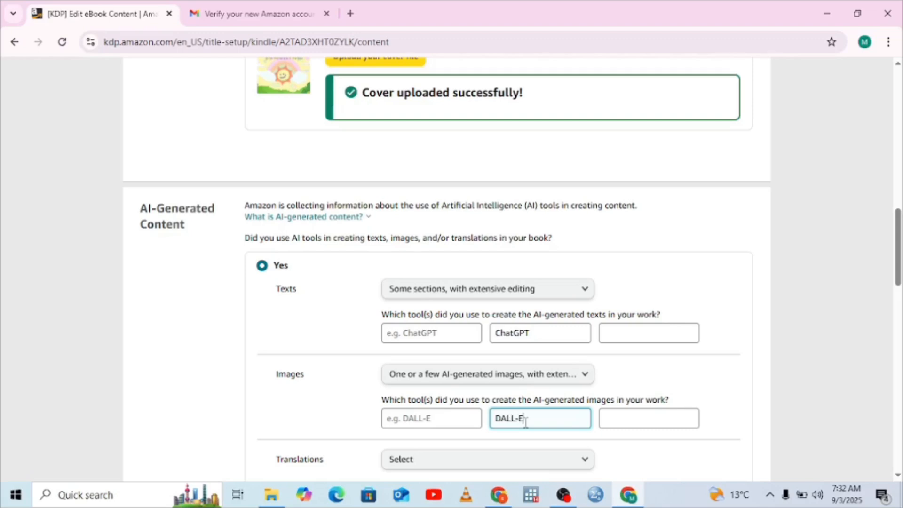
Step: Set Translations to "Some sections, with extensive editing" and enter "Google Translate" in its second tool field
left_click(582, 460)
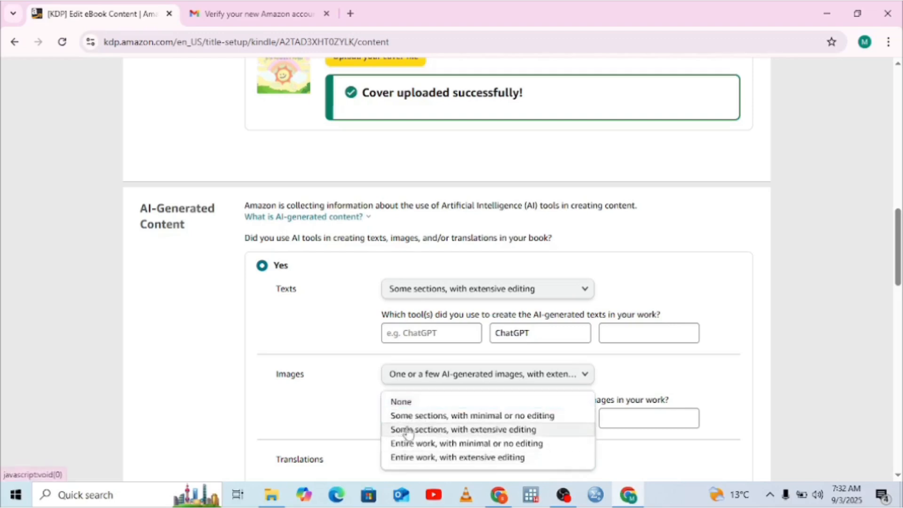
left_click(404, 430)
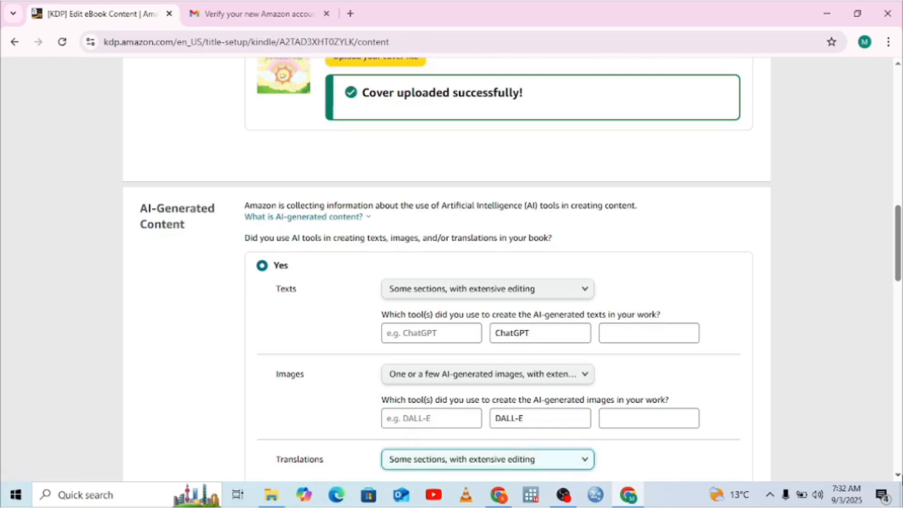
scroll(658, 439, "down", 3)
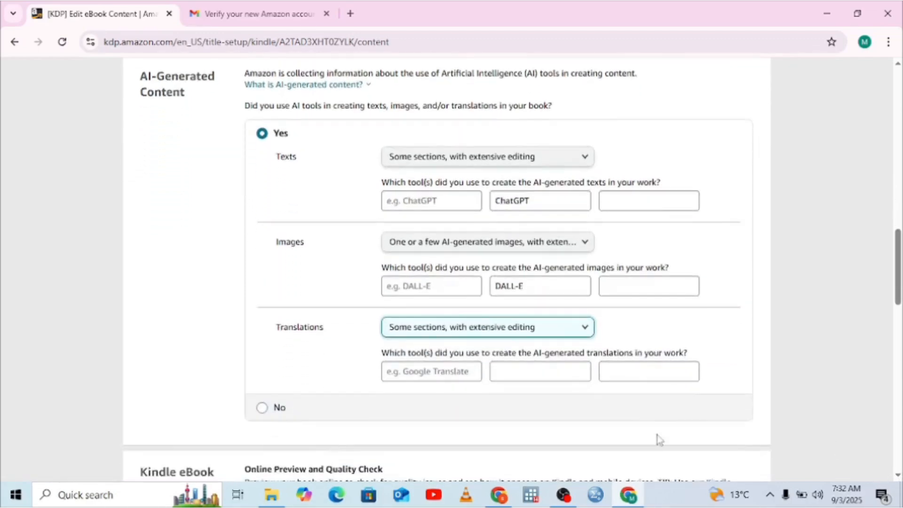
left_click(532, 371)
type("G")
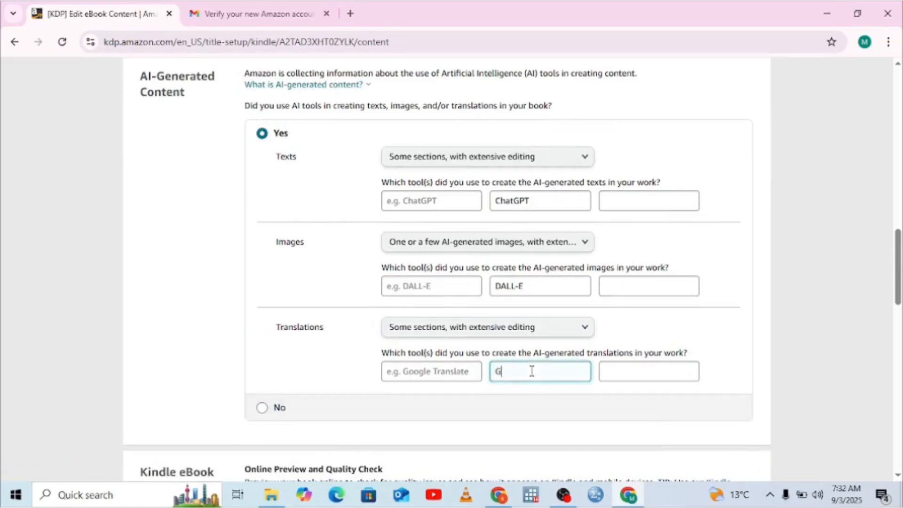
type("oogle Translate")
Step: Launch the online previewer for the eBook and dismiss all of its introductory tips
left_click(898, 476)
scroll(898, 475, "down", 4)
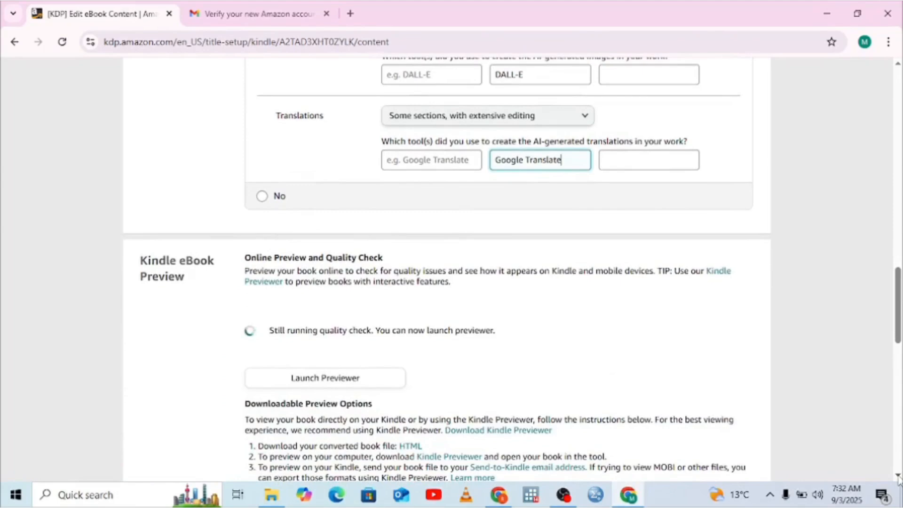
scroll(899, 478, "down", 2)
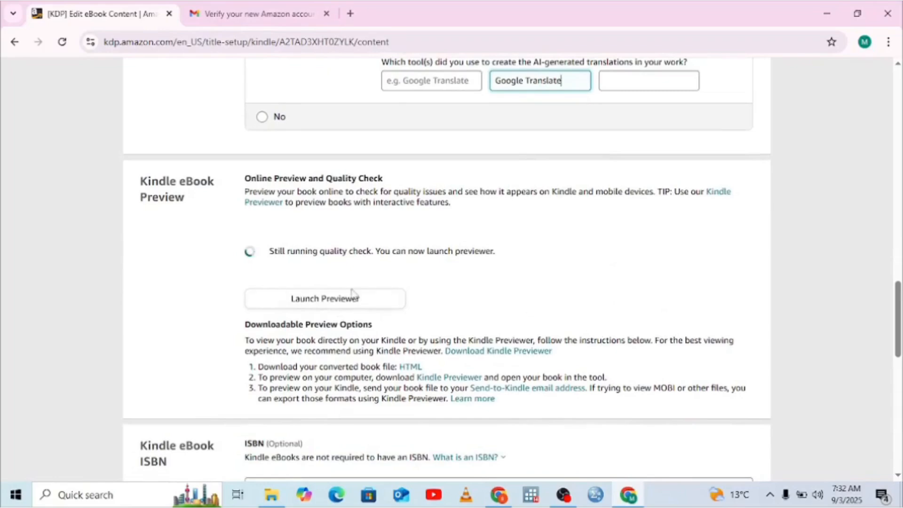
left_click(335, 309)
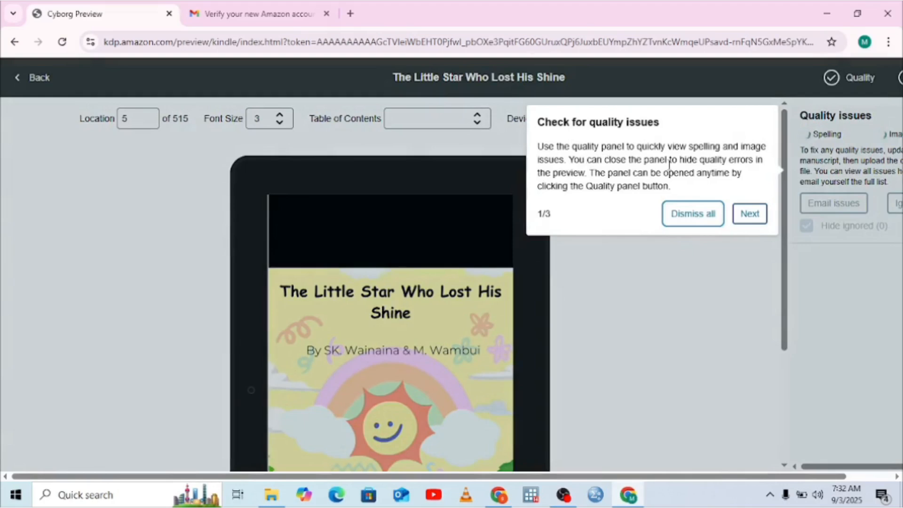
left_click(706, 216)
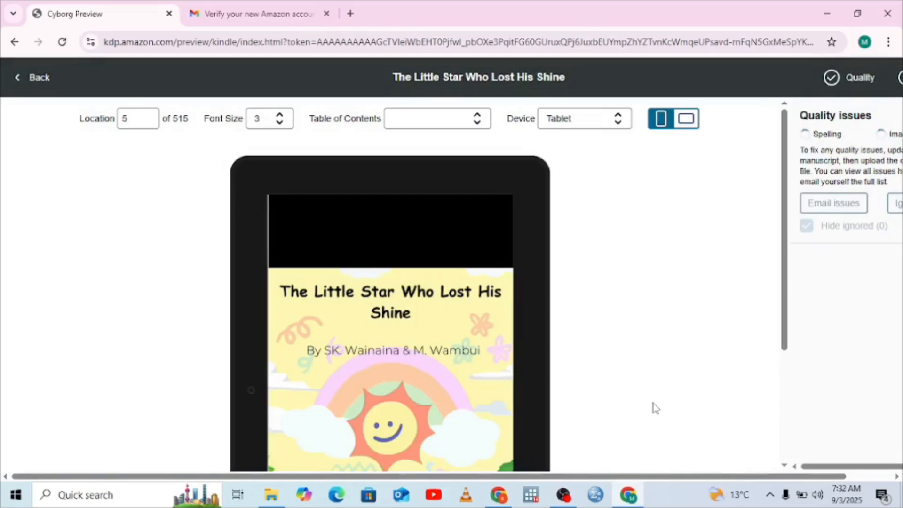
Step: Page through the previewed book from the cover to the Moral Values page, and return to the eBook content page
scroll(686, 326, "down", 3)
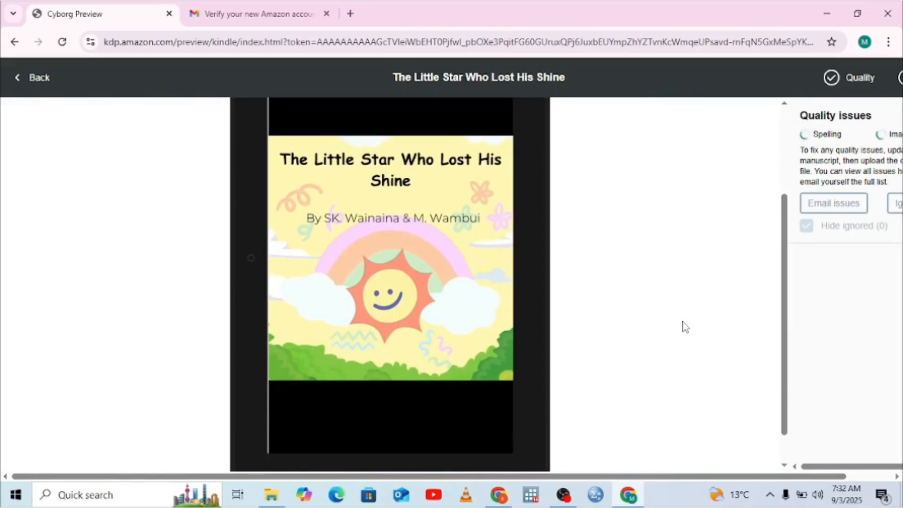
key("Right")
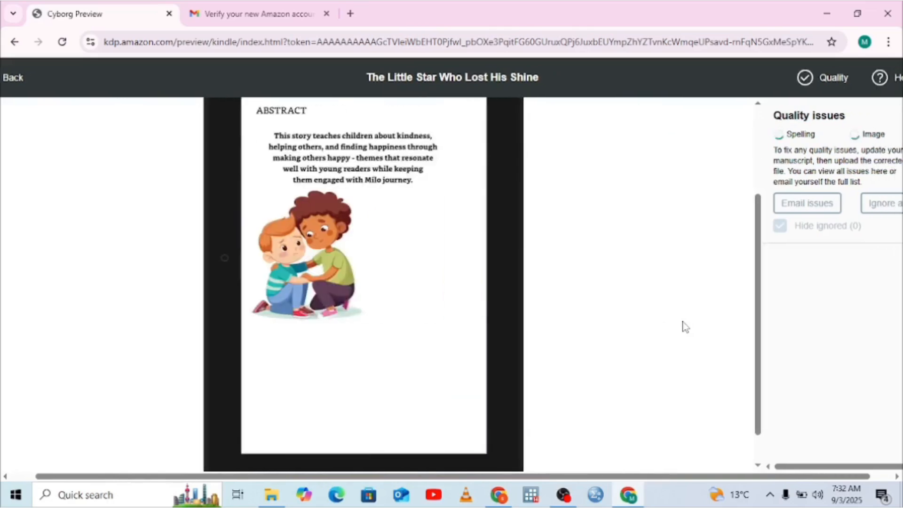
key("Right")
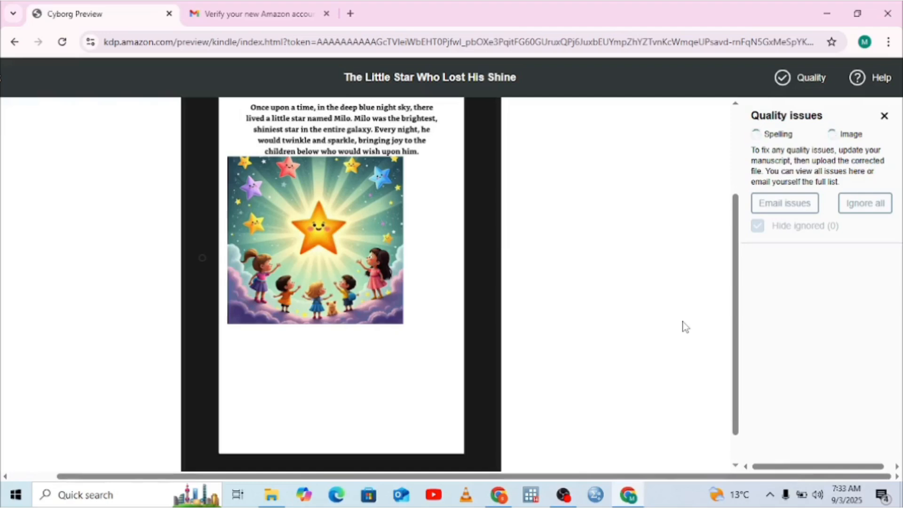
key("Right")
key("Right")
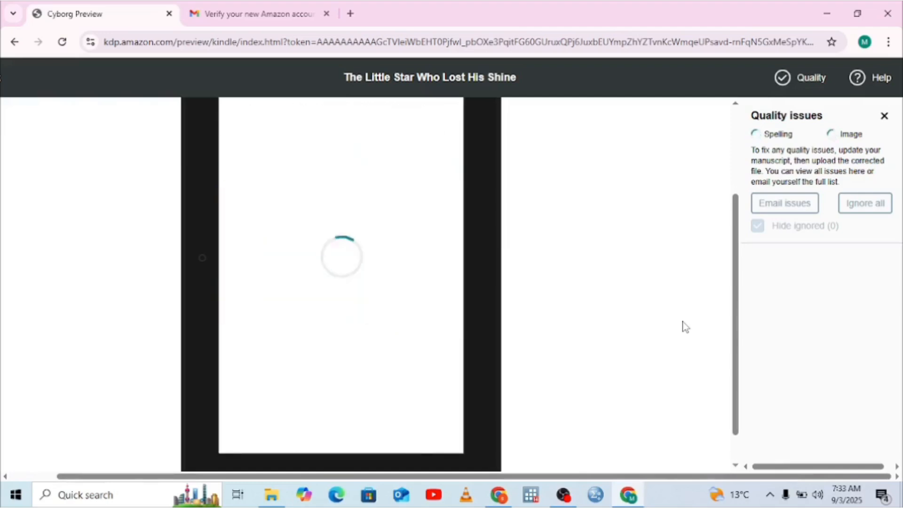
key("Right")
key("Right")
key("Right")
key("Right")
key("Right")
key("Right")
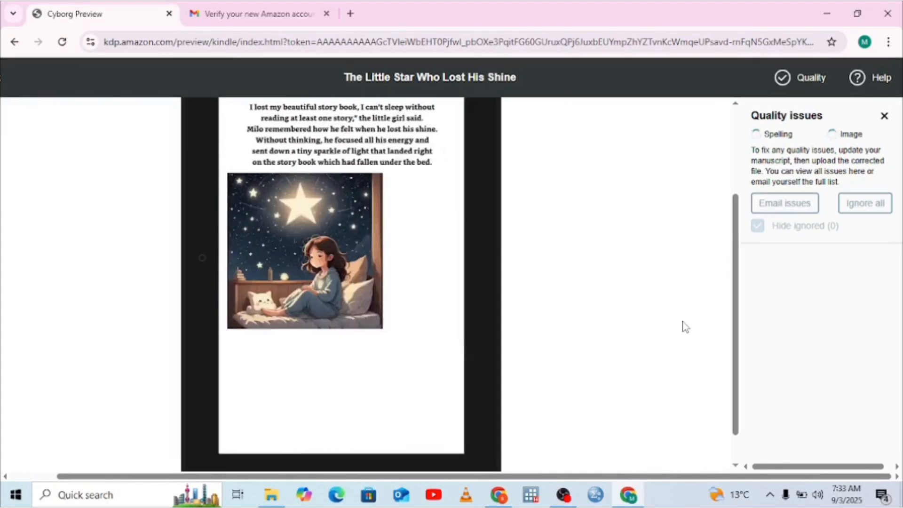
key("Right")
key("Right")
key("Right")
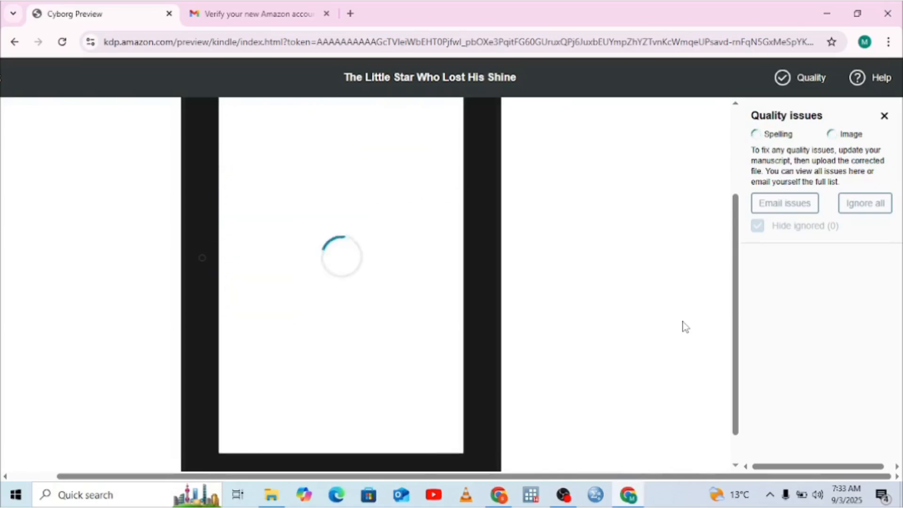
key("Right")
key("Right")
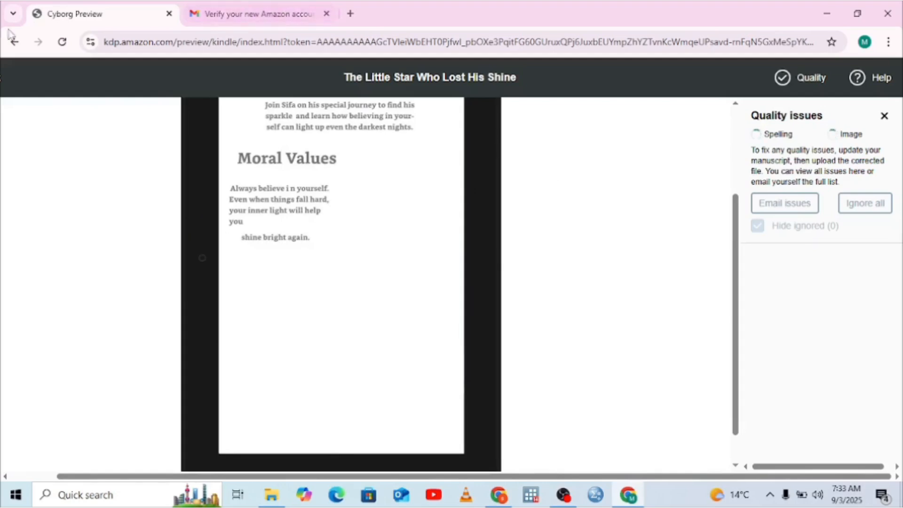
left_click(14, 43)
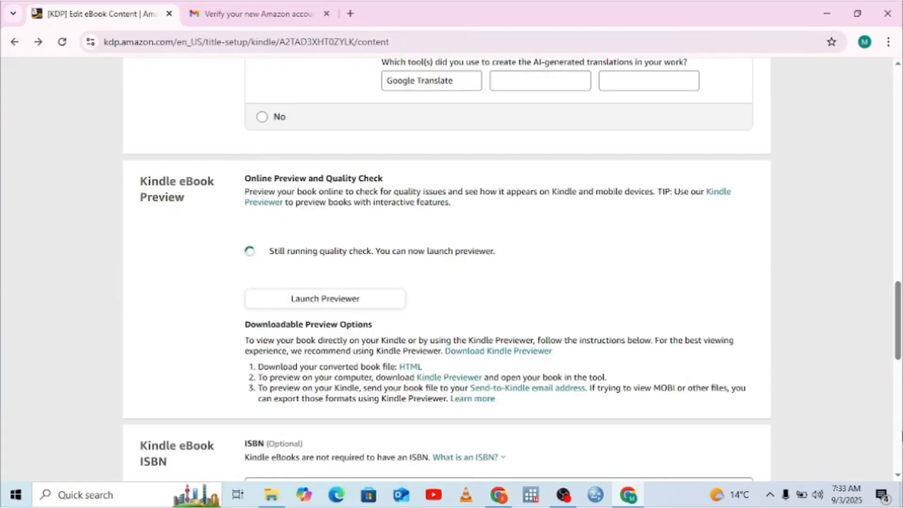
Step: Confirm that the answers are accurate for the uploaded manuscript and cover, and save and continue to pricing
left_click(898, 443)
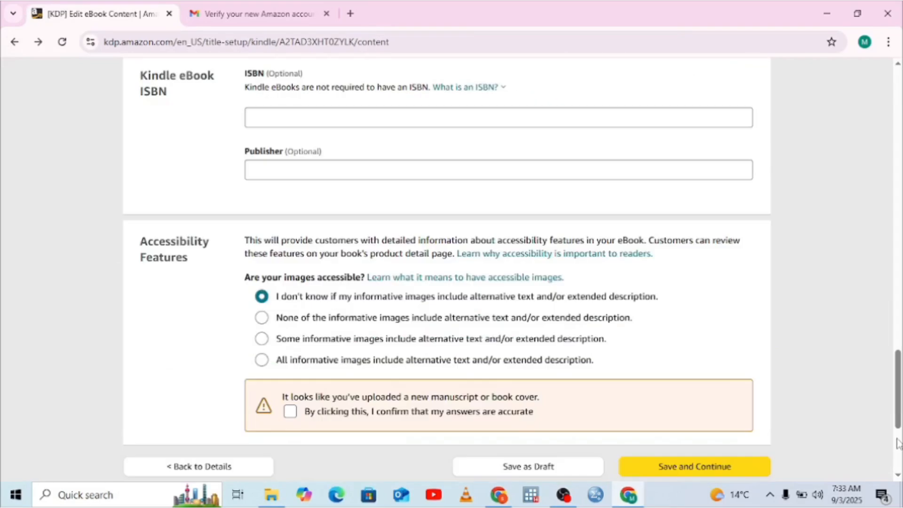
left_click(301, 412)
left_click(290, 411)
left_click(898, 475)
left_click(899, 474)
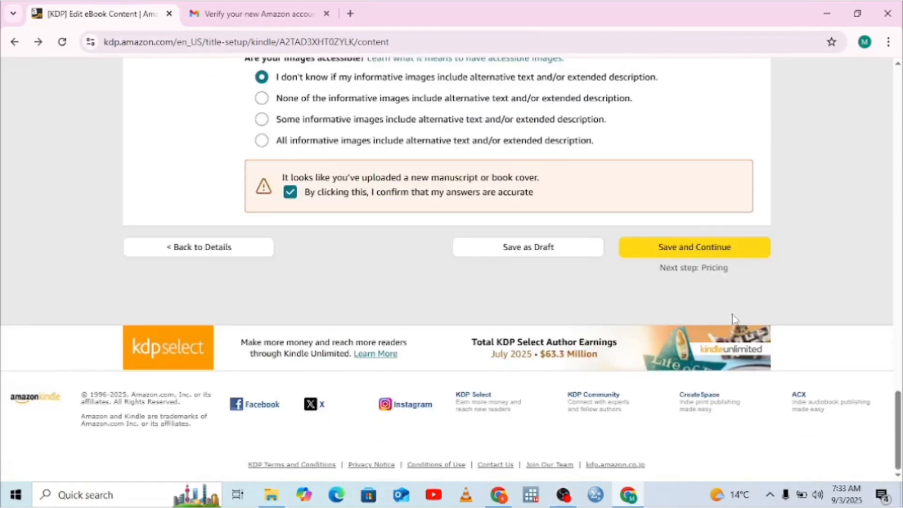
left_click(677, 256)
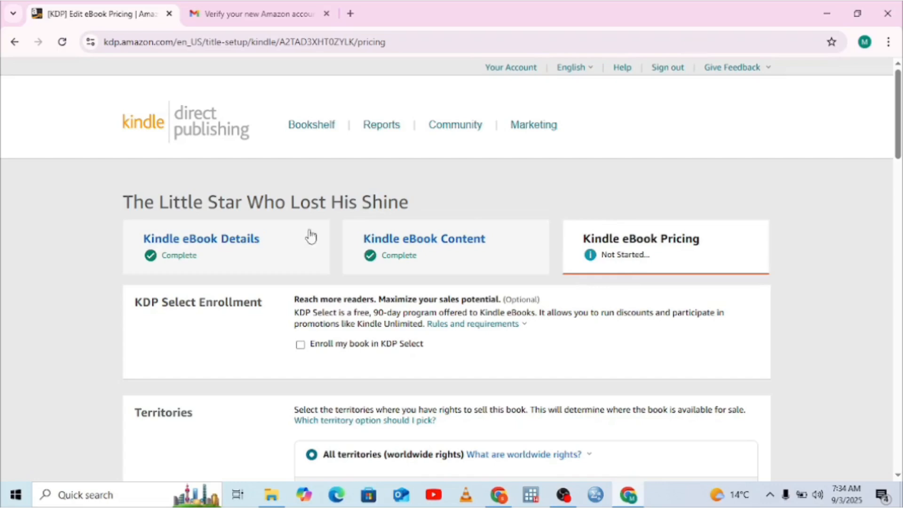
Step: Enroll the book in KDP Select and review the territory and primary marketplace settings
left_click(300, 346)
scroll(899, 478, "down", 4)
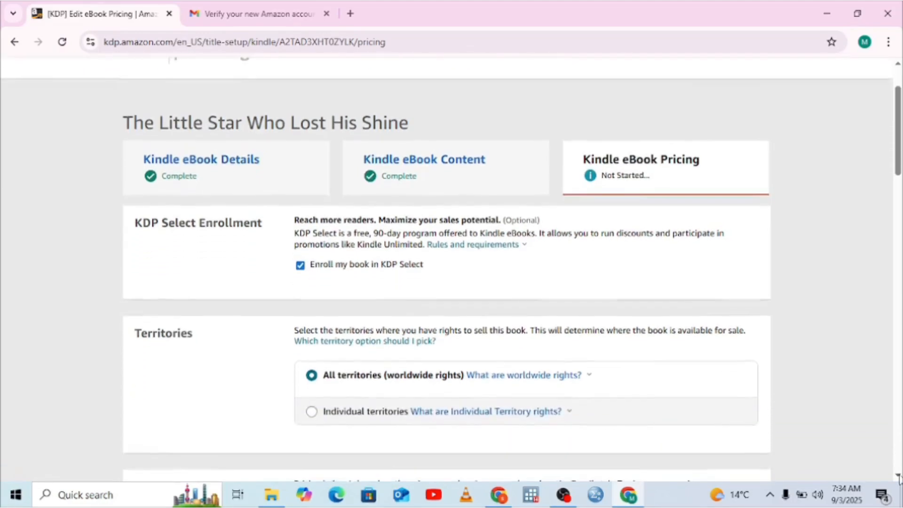
scroll(898, 477, "down", 2)
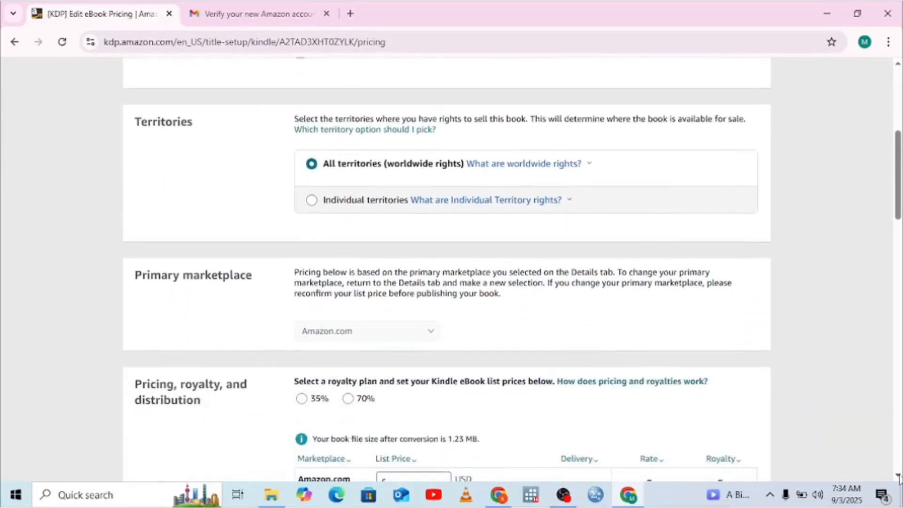
scroll(898, 477, "down", 3)
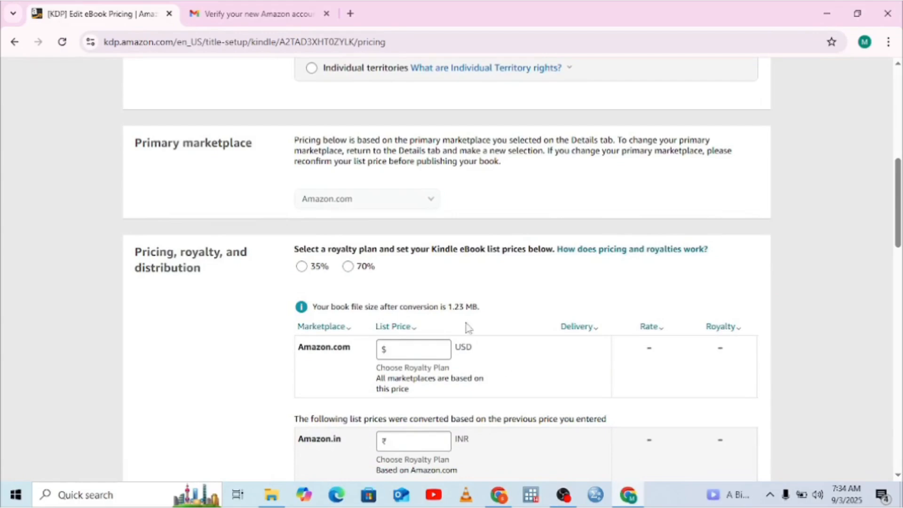
Step: Select the 35% royalty plan and set the Amazon.com list price to 1 USD
left_click(312, 269)
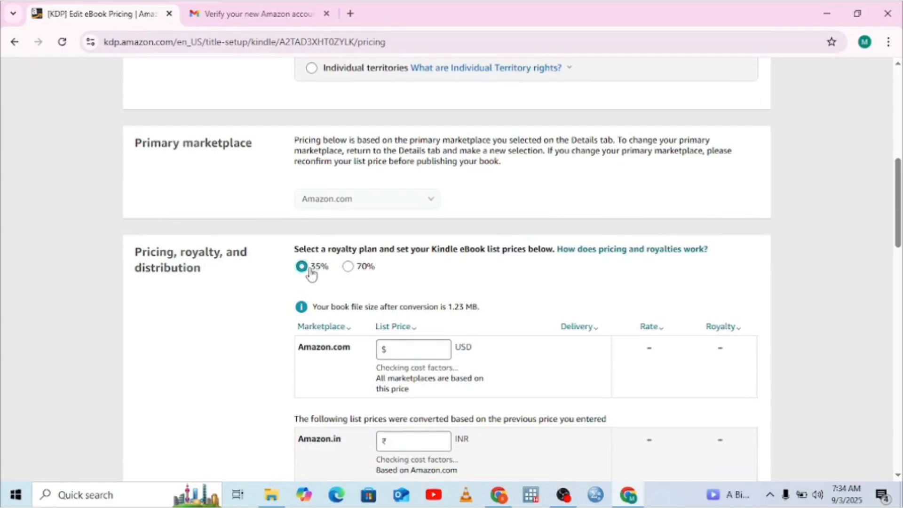
left_click(407, 352)
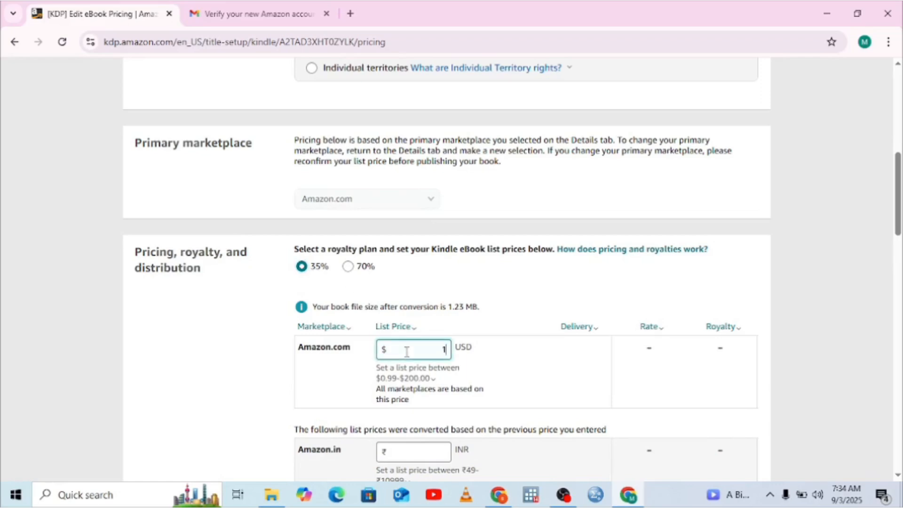
left_click(479, 380)
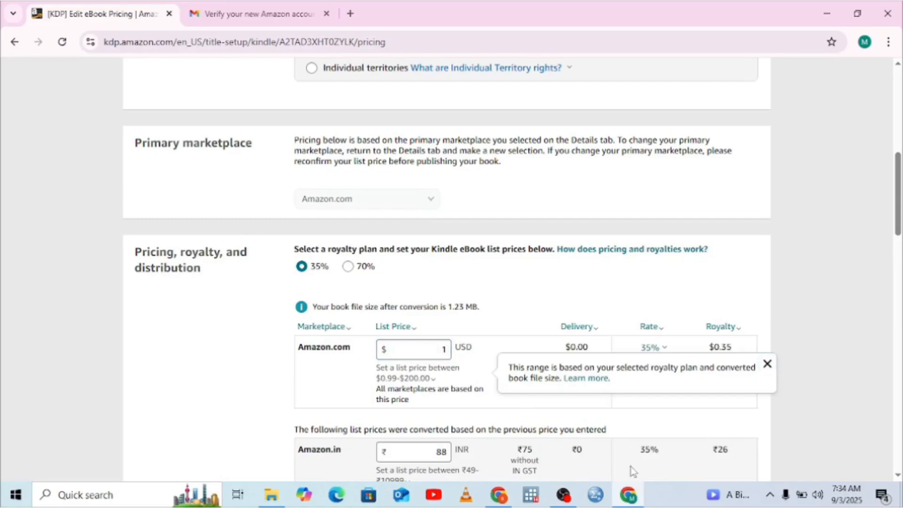
Step: Review the remaining pricing page and go to the KDP account page, saving the unsaved pricing changes
scroll(633, 471, "down", 3)
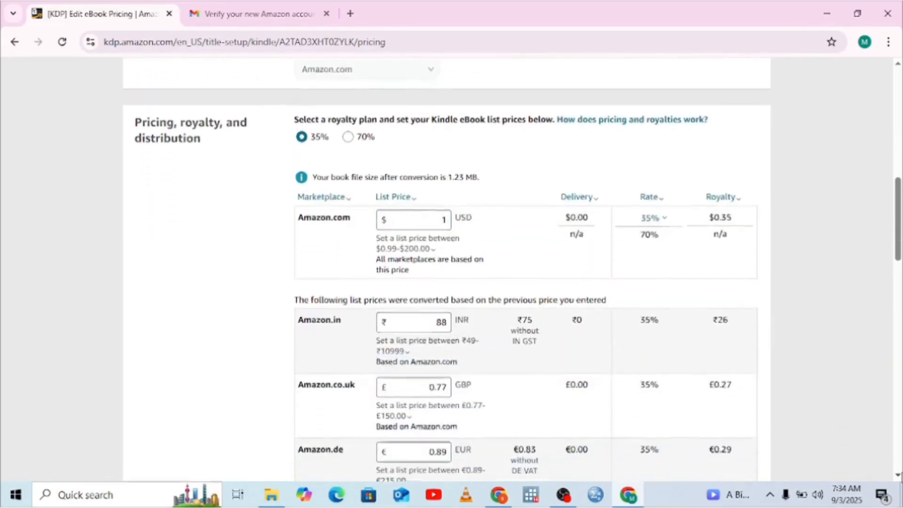
scroll(512, 277, "down", 6)
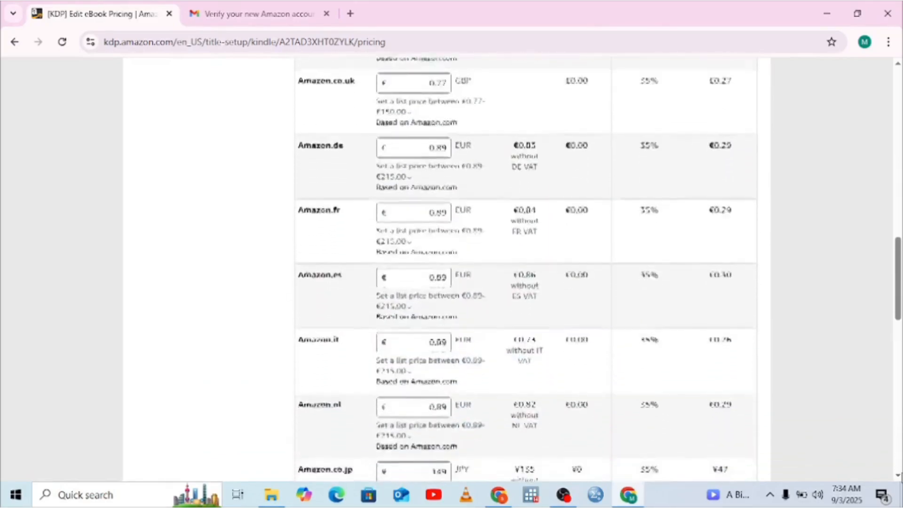
scroll(525, 268, "down", 7)
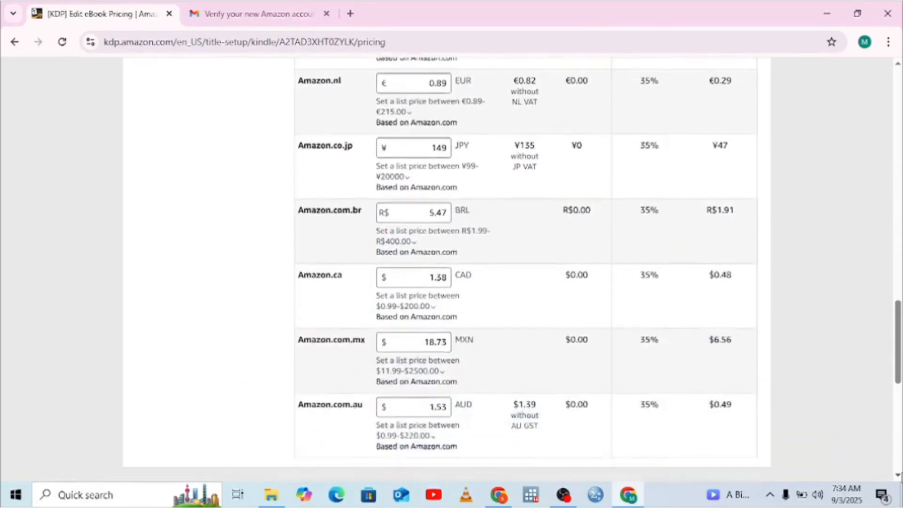
scroll(447, 268, "down", 8)
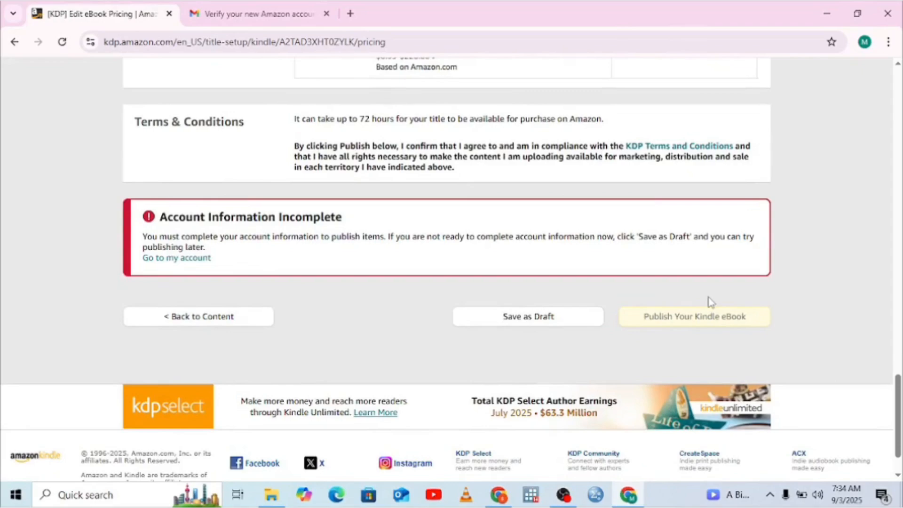
left_click_drag(901, 381, 902, 77)
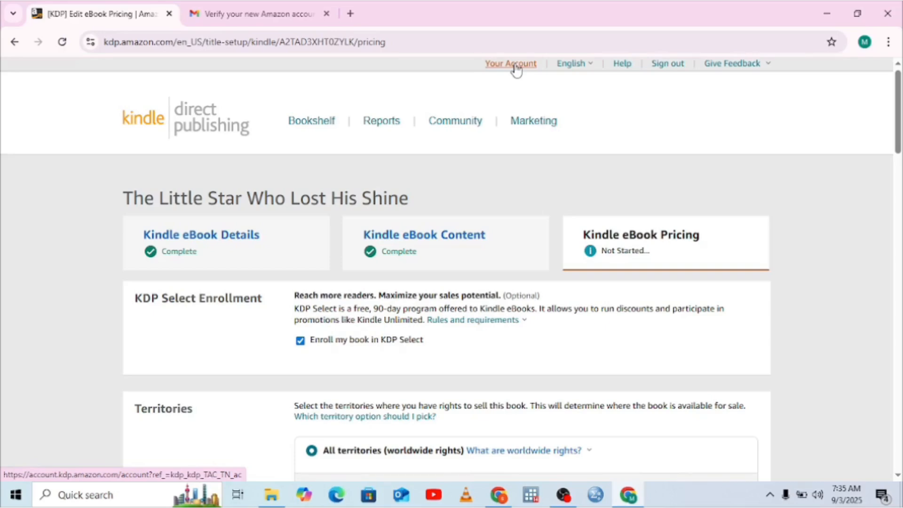
left_click(515, 65)
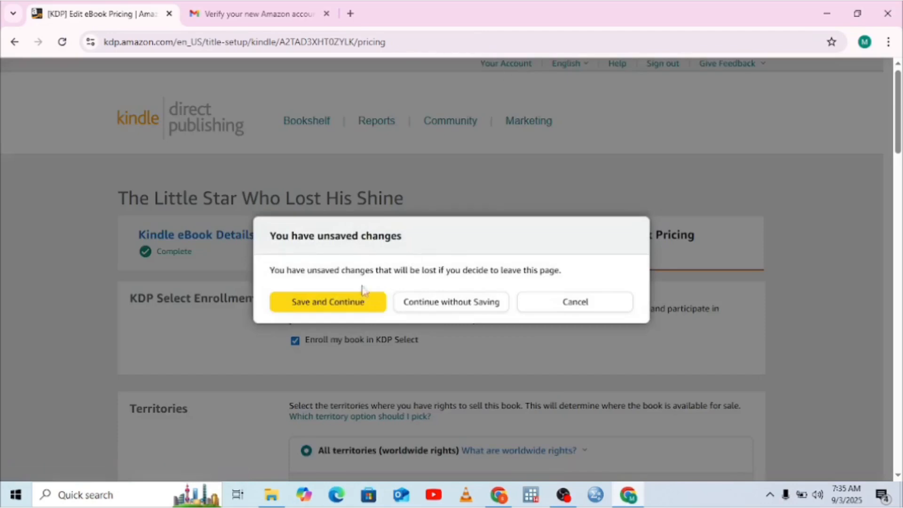
left_click(346, 303)
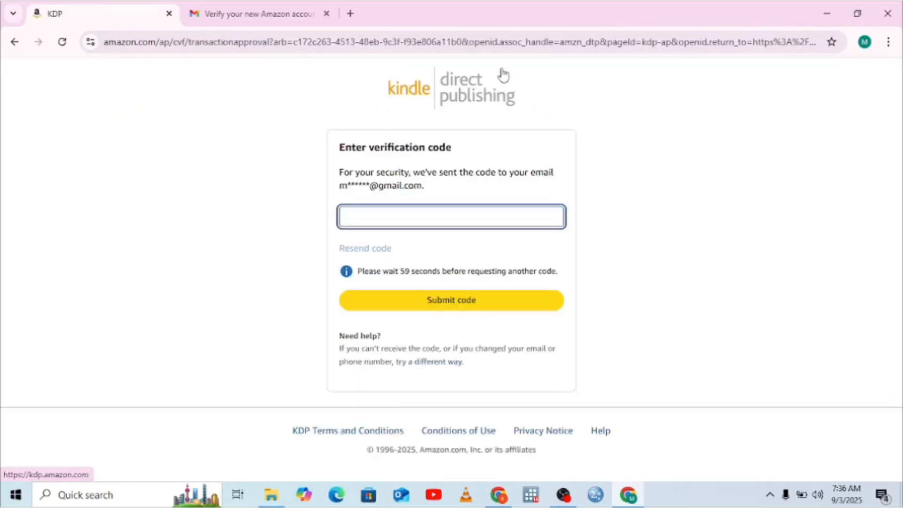
Step: Open the amazon.com account data access email in the Gmail inbox and copy the verification code from its 7:35 AM message
left_click(389, 234)
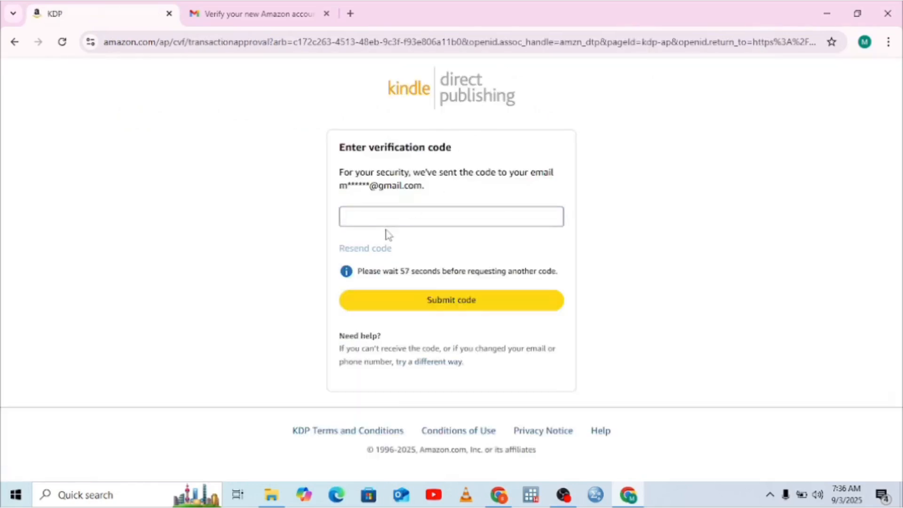
left_click(356, 16)
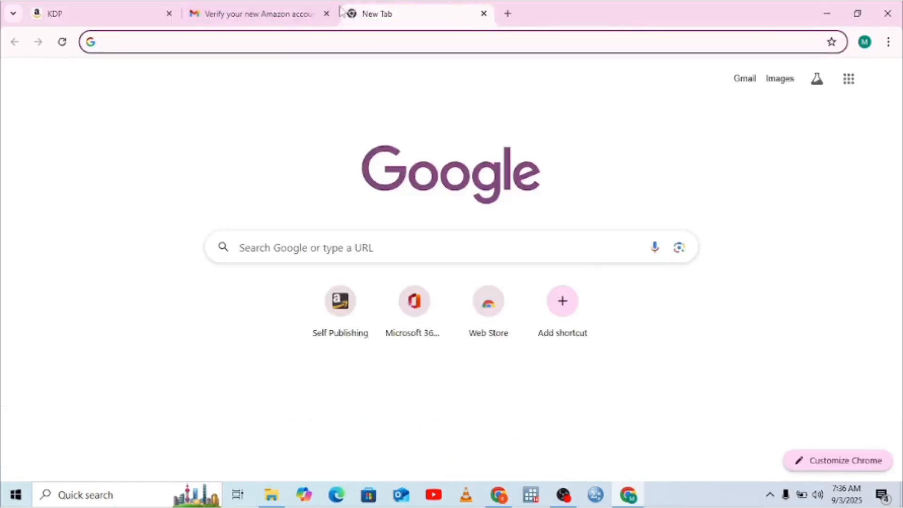
left_click(262, 8)
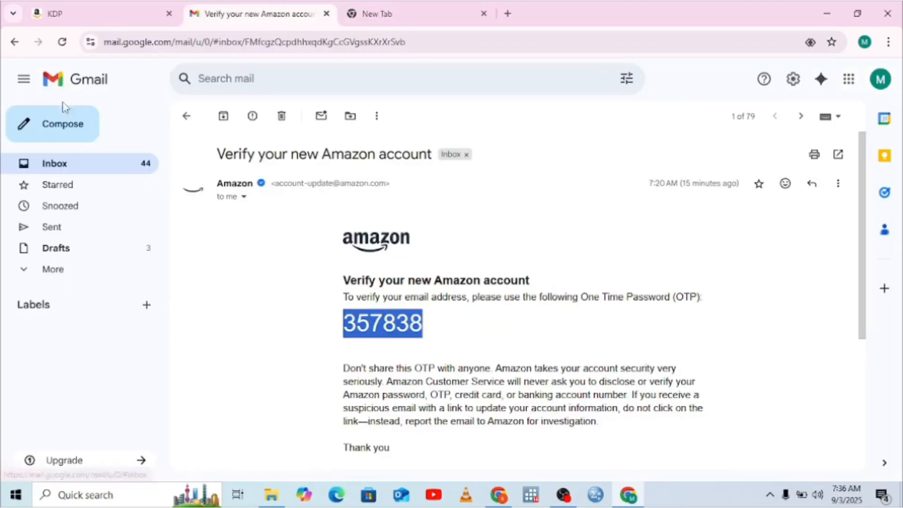
scroll(864, 418, "down", 5)
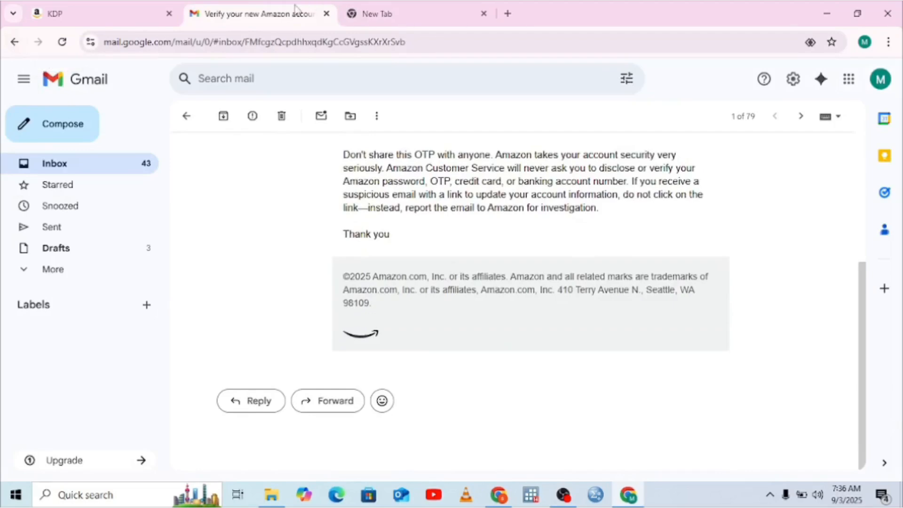
left_click(16, 42)
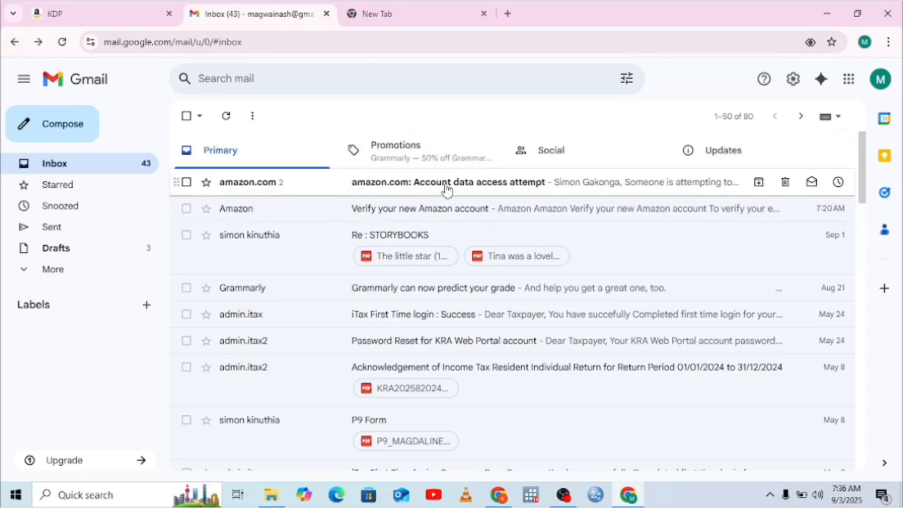
left_click(446, 190)
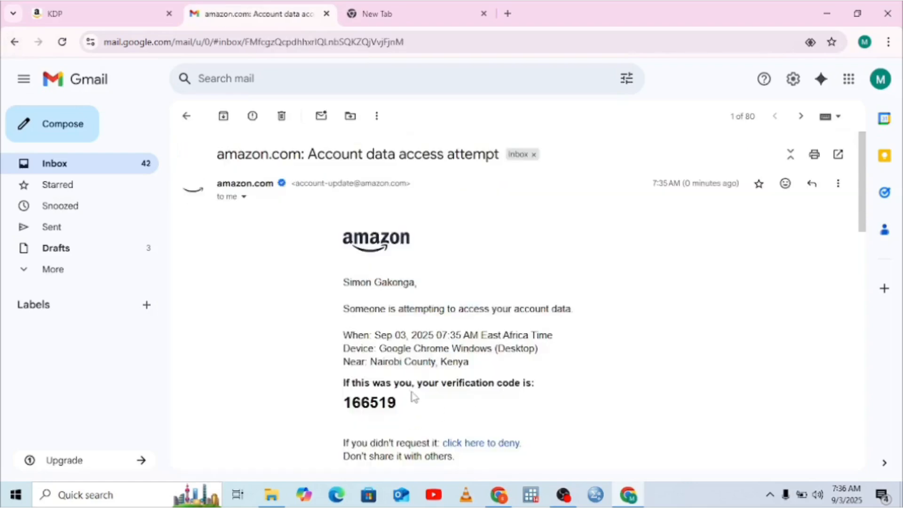
left_click_drag(399, 405, 342, 402)
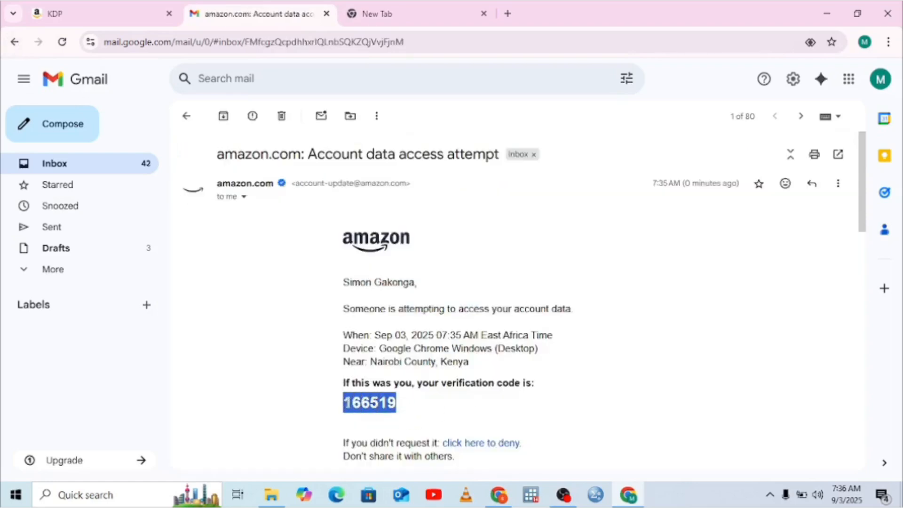
right_click(344, 403)
left_click(370, 263)
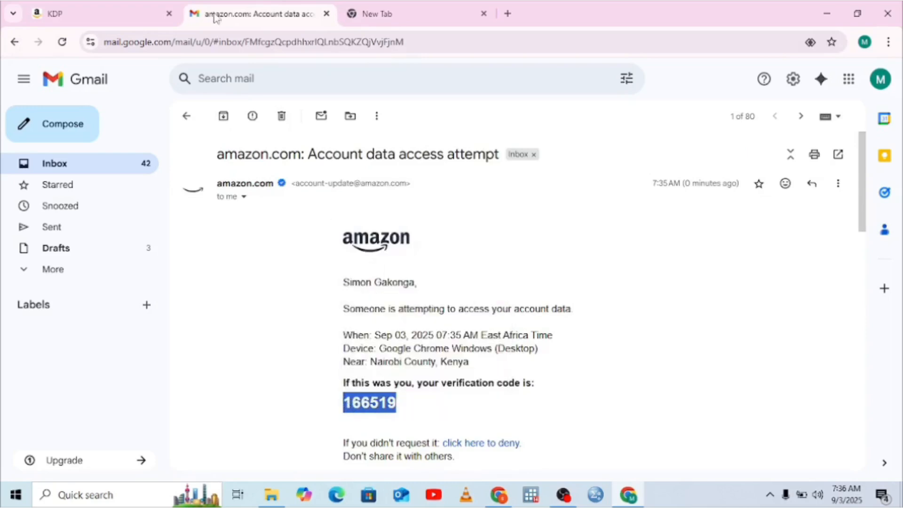
Step: Try to verify the account on the KDP page by pasting and submitting the verification code from the 7:35 AM message
left_click(139, 14)
left_click(372, 218)
right_click(372, 218)
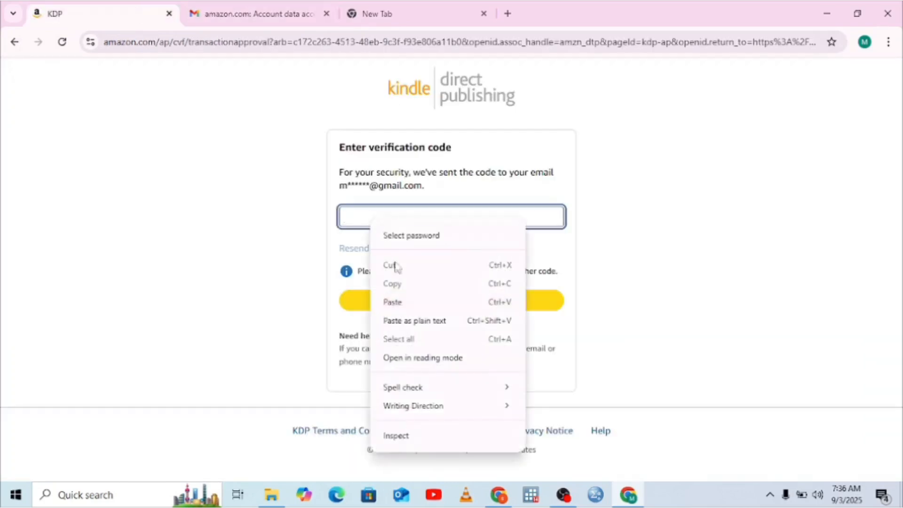
left_click(393, 303)
left_click(376, 310)
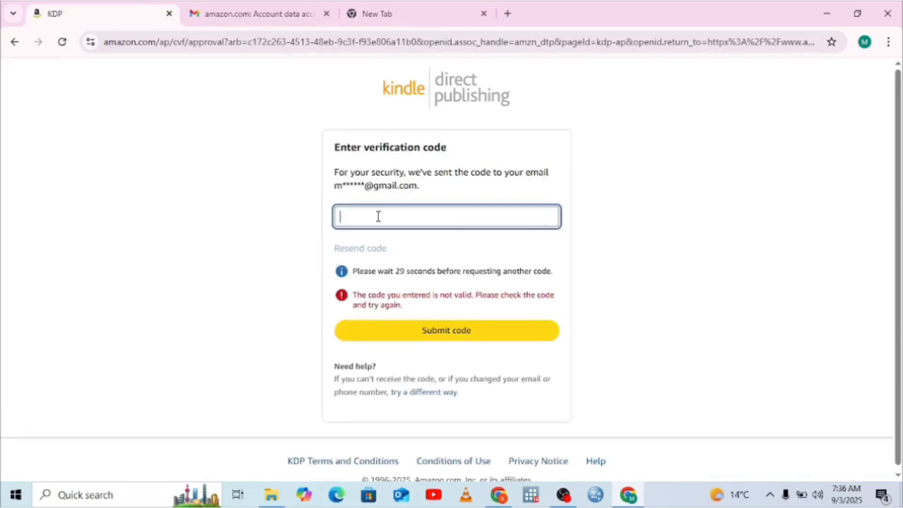
Step: Return to Gmail, reopen the amazon.com account data access email and copy the verification code from the newer 7:36 AM message
left_click(297, 6)
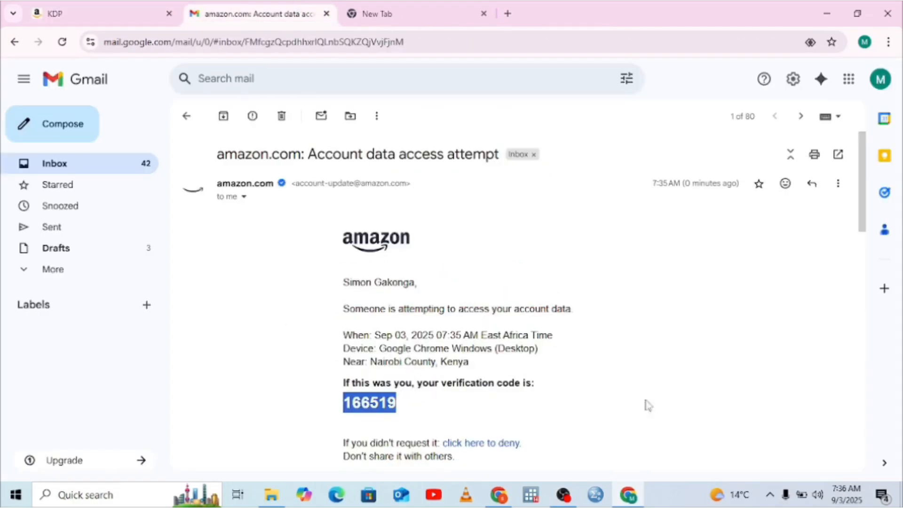
left_click(860, 434)
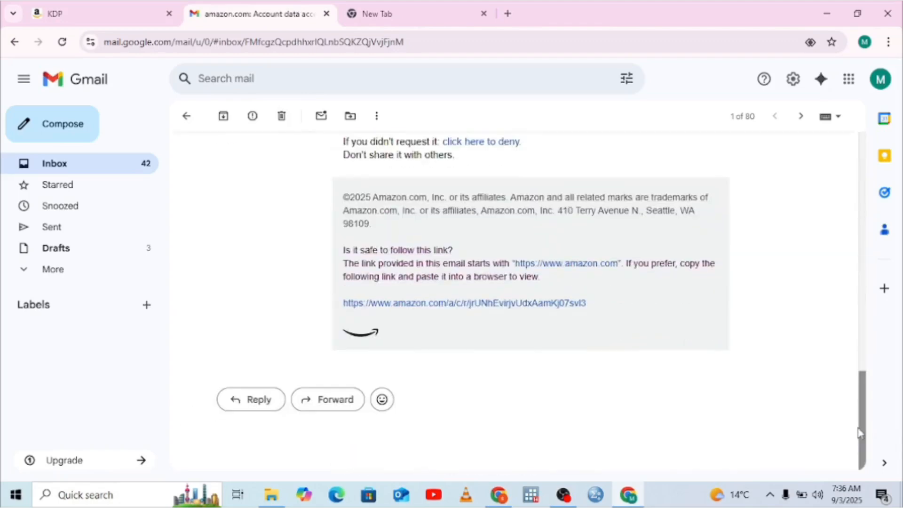
left_click(860, 267)
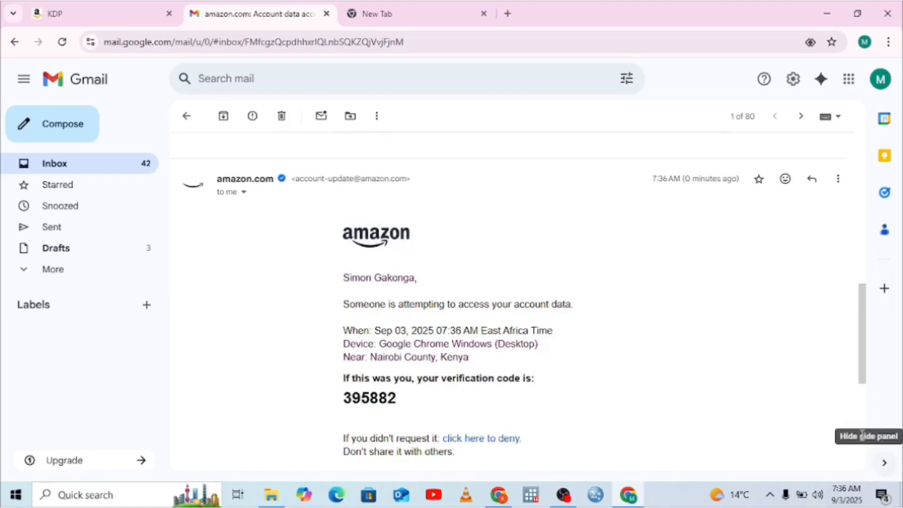
left_click(12, 42)
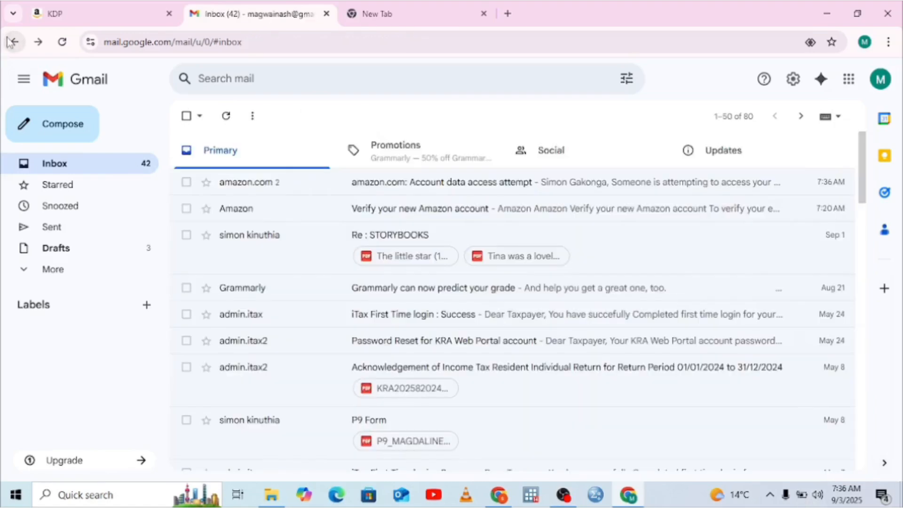
left_click(505, 186)
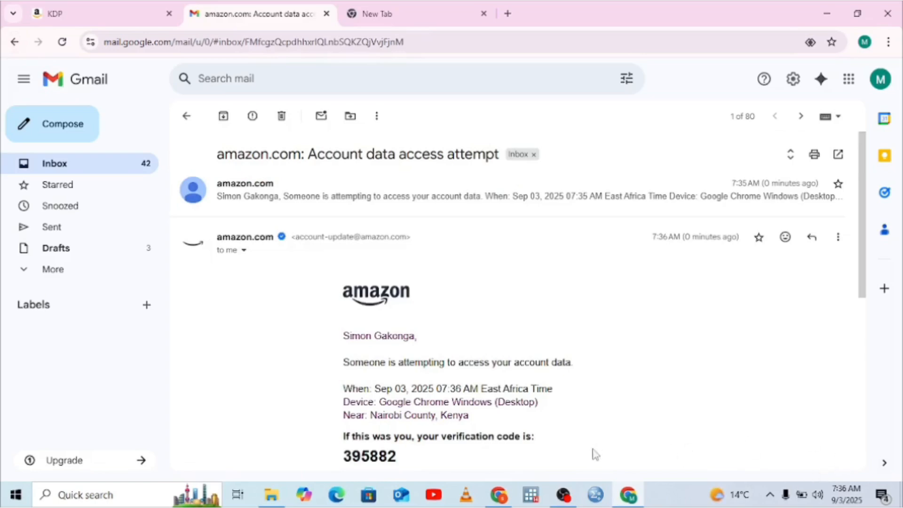
left_click_drag(394, 455, 342, 463)
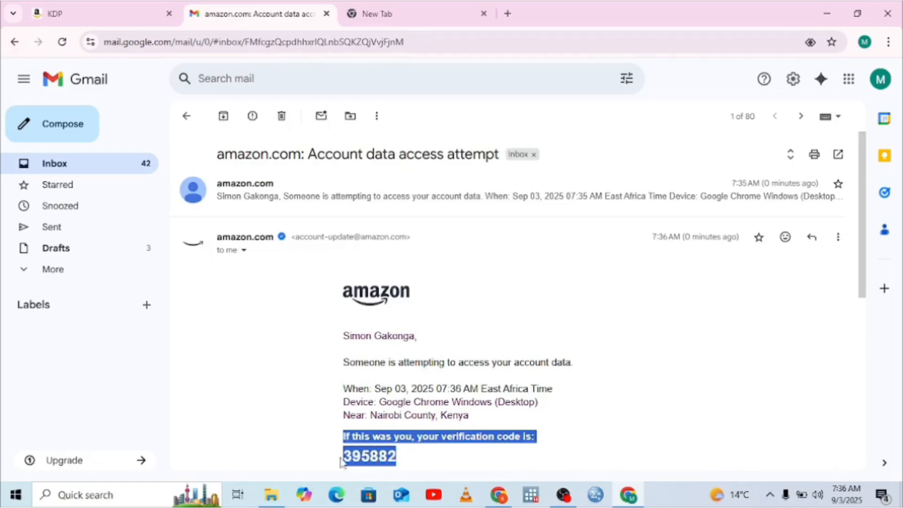
left_click_drag(403, 455, 346, 456)
left_click(348, 456)
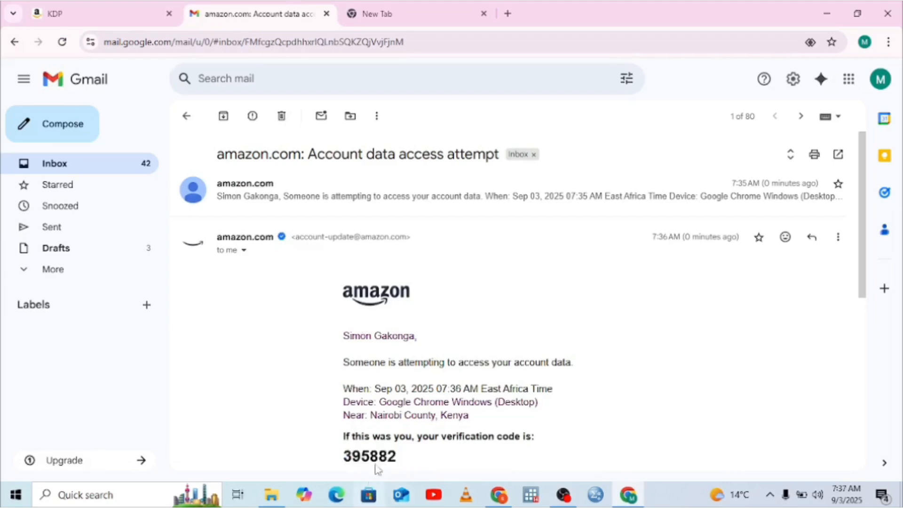
left_click_drag(397, 455, 345, 456)
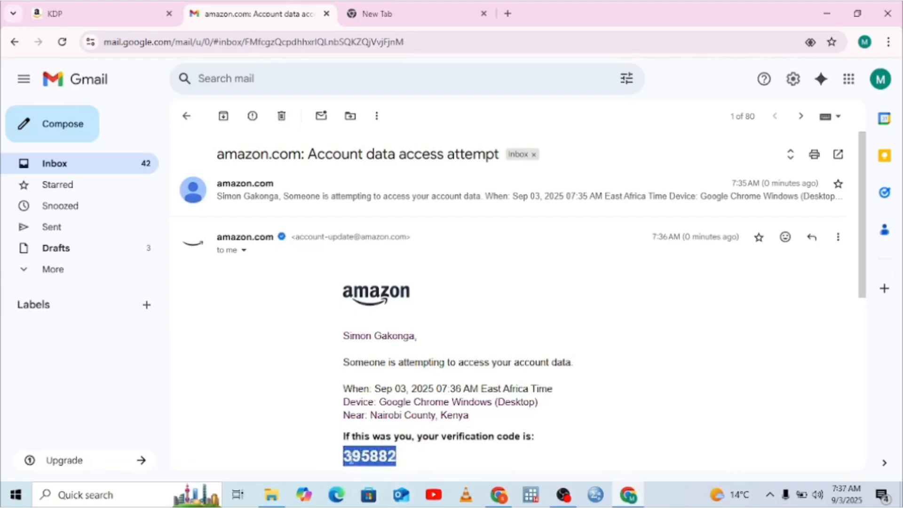
right_click(351, 458)
left_click(375, 317)
Step: Paste the newer verification code into the KDP verification page and submit it
left_click(130, 15)
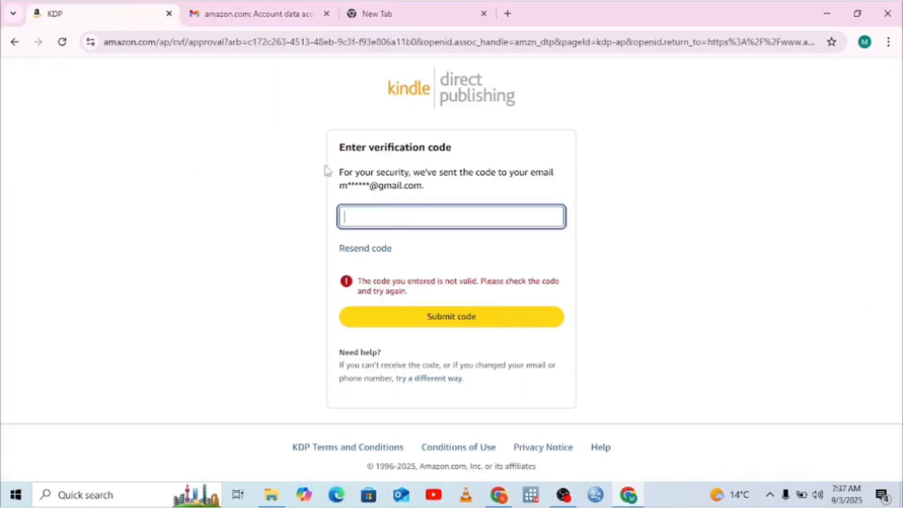
right_click(375, 222)
left_click(401, 304)
left_click(402, 326)
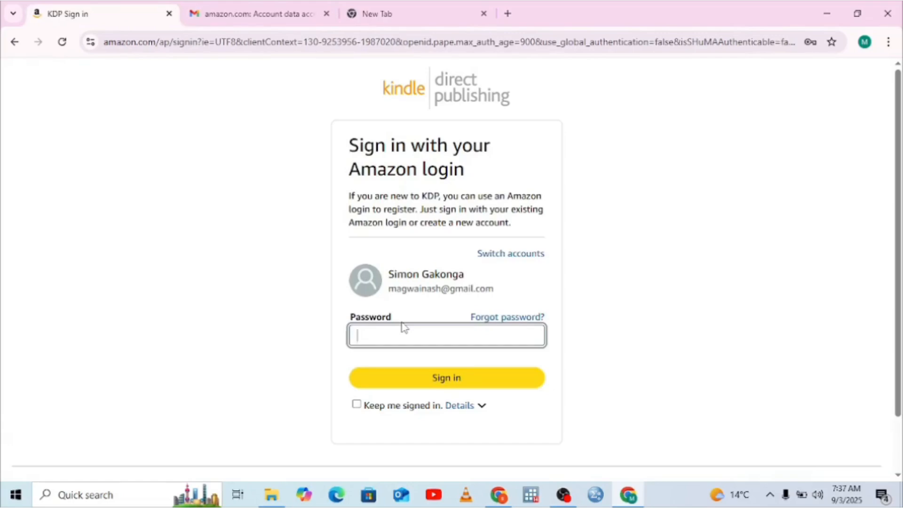
Step: Fill in the saved account password for the Amazon login and sign in
left_click(380, 334)
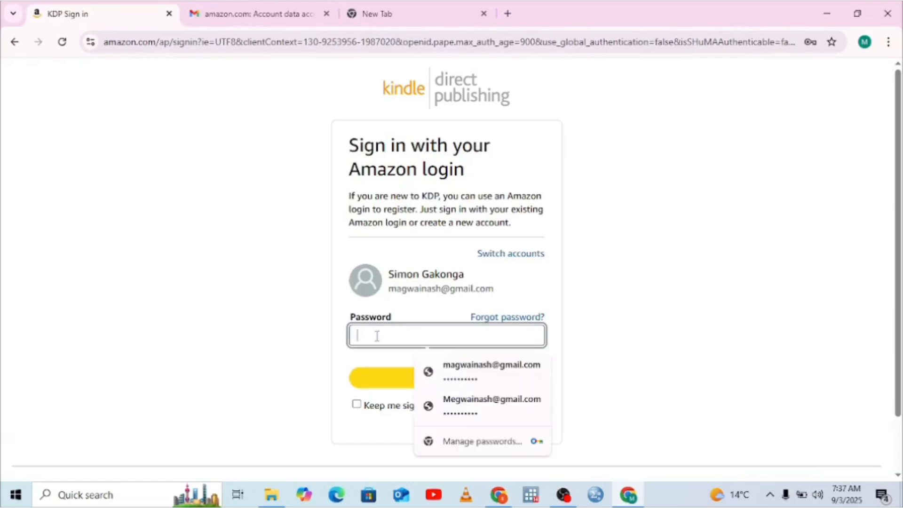
left_click(461, 370)
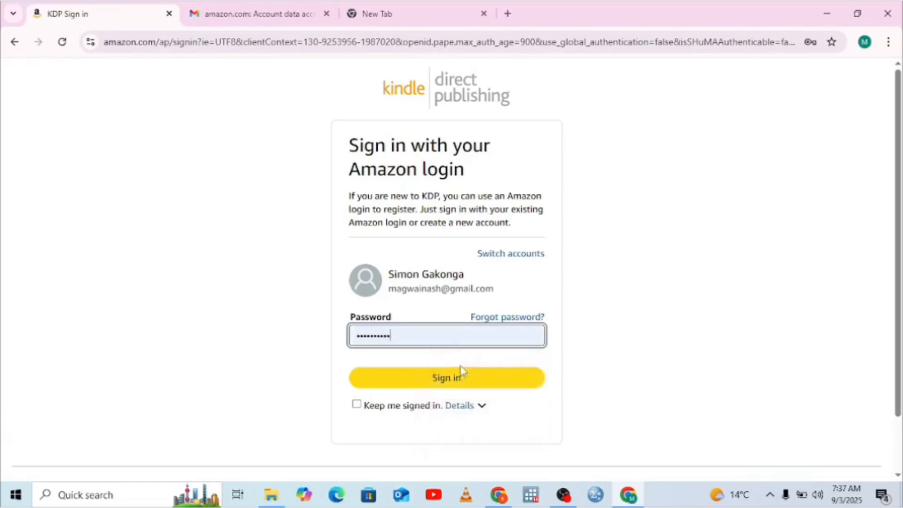
left_click(437, 377)
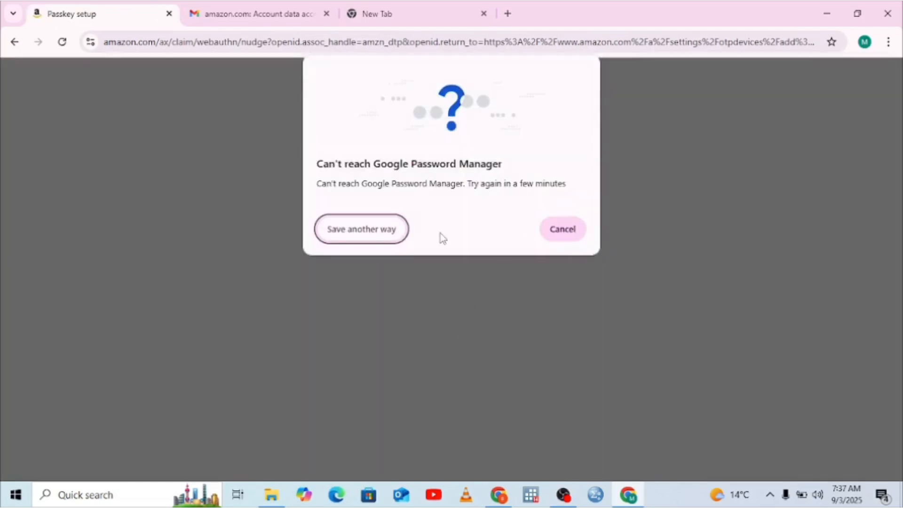
Step: Try to save the Amazon passkey with Windows Hello, and dismiss the passkey setup
left_click(363, 235)
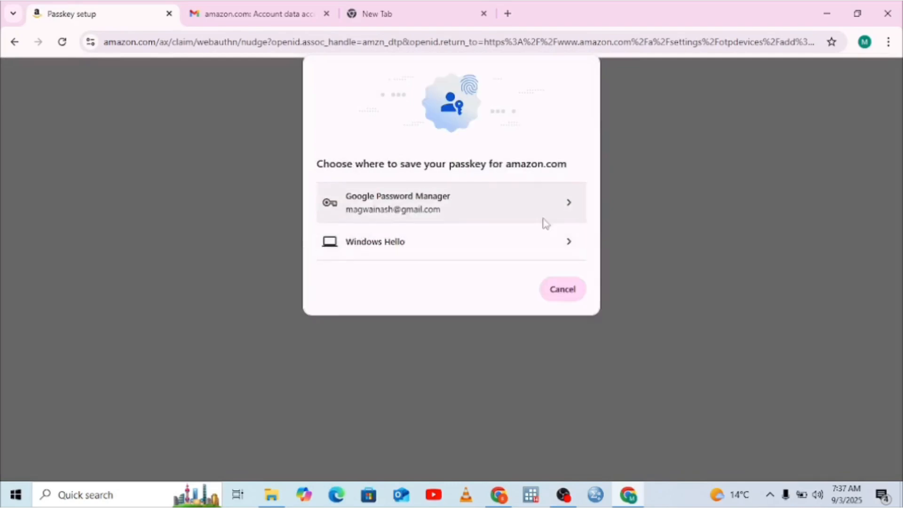
left_click(560, 254)
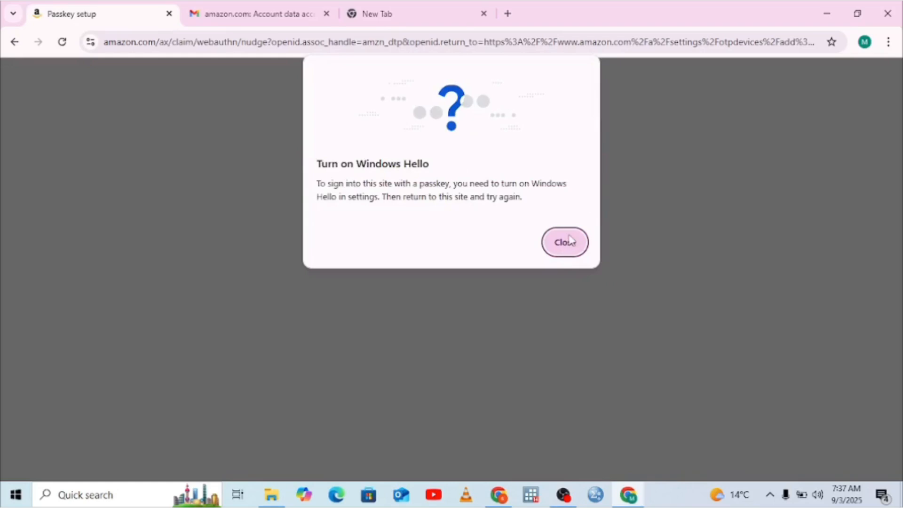
left_click(567, 242)
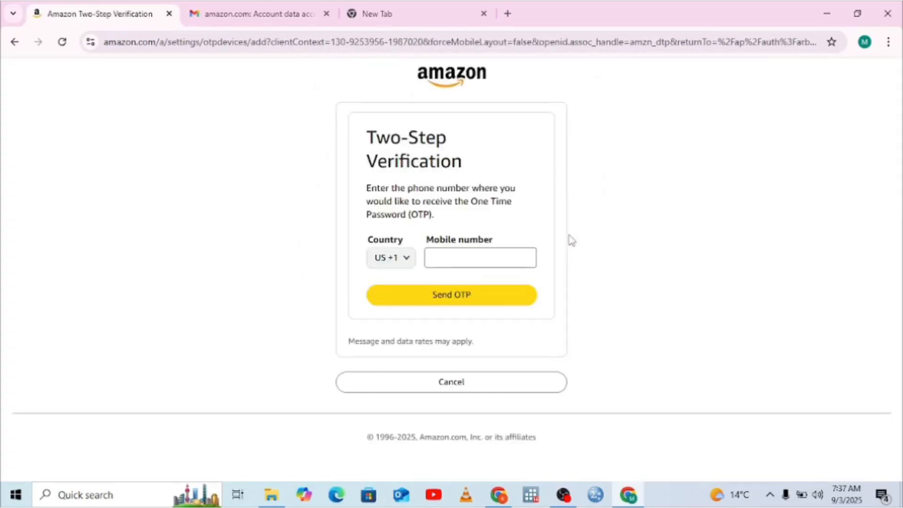
Step: Set the two-step verification country code to Kenya +254 and enter the mobile number that receives the one-time password
left_click(405, 258)
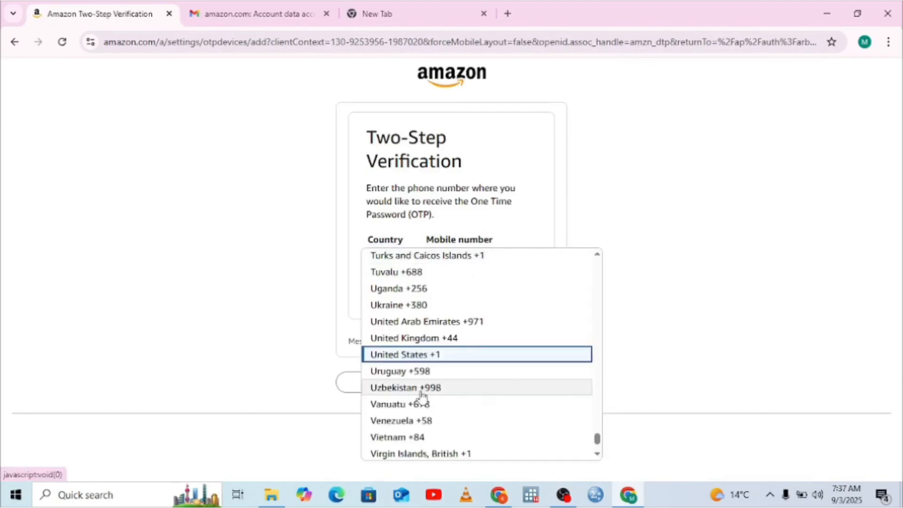
left_click(598, 454)
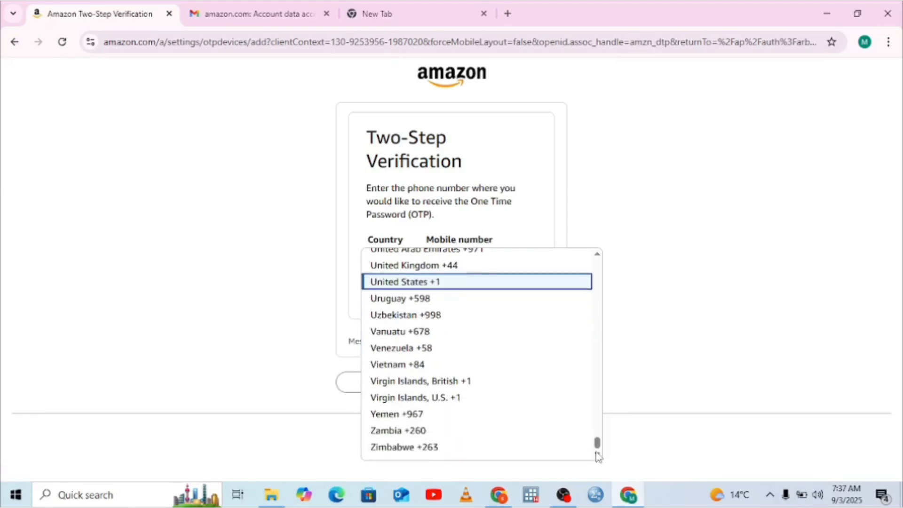
scroll(600, 335, "up", 20)
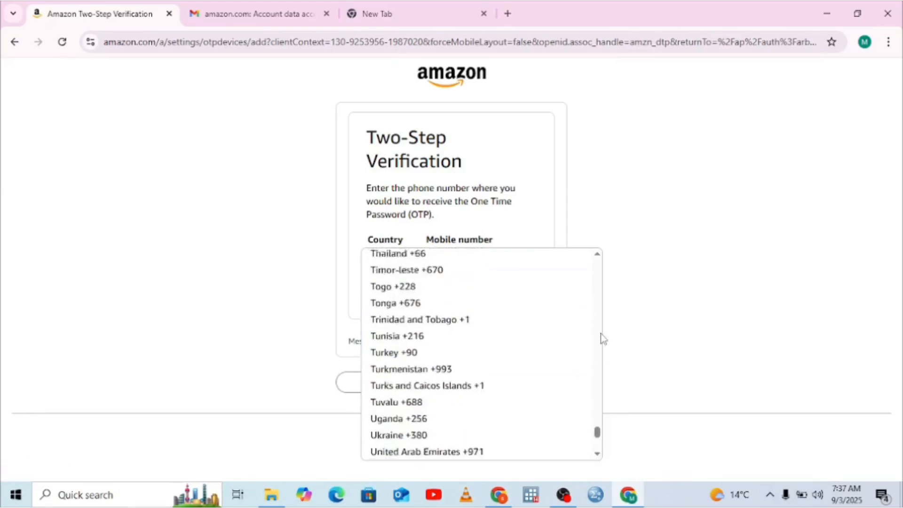
scroll(601, 339, "up", 4)
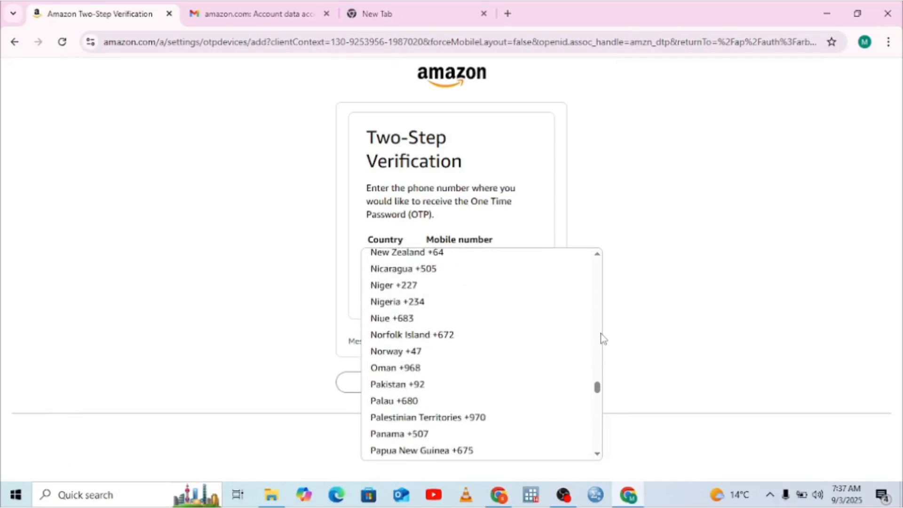
scroll(602, 307, "up", 7)
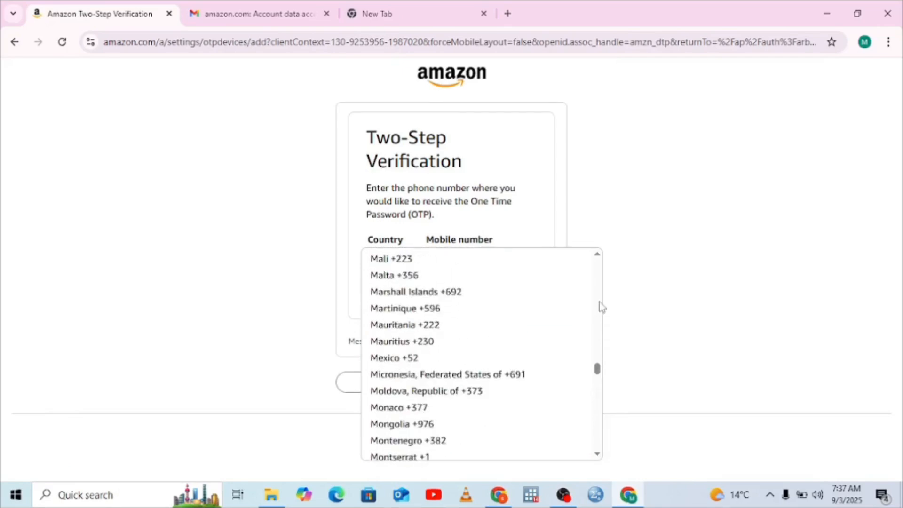
scroll(602, 306, "up", 7)
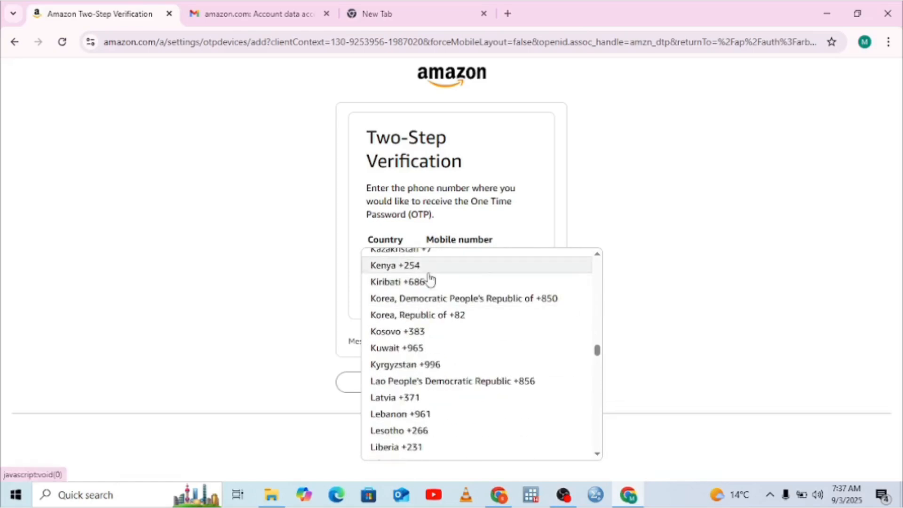
left_click_drag(428, 269, 427, 266)
left_click(414, 269)
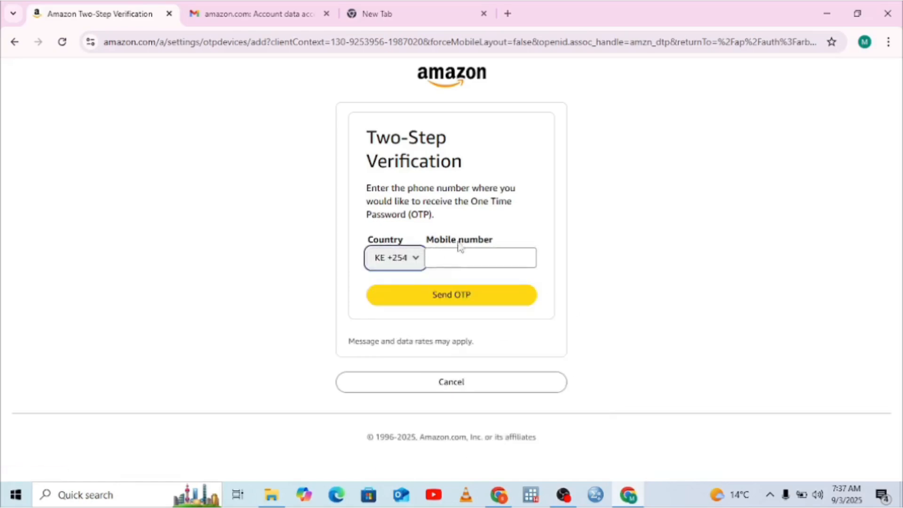
left_click(457, 254)
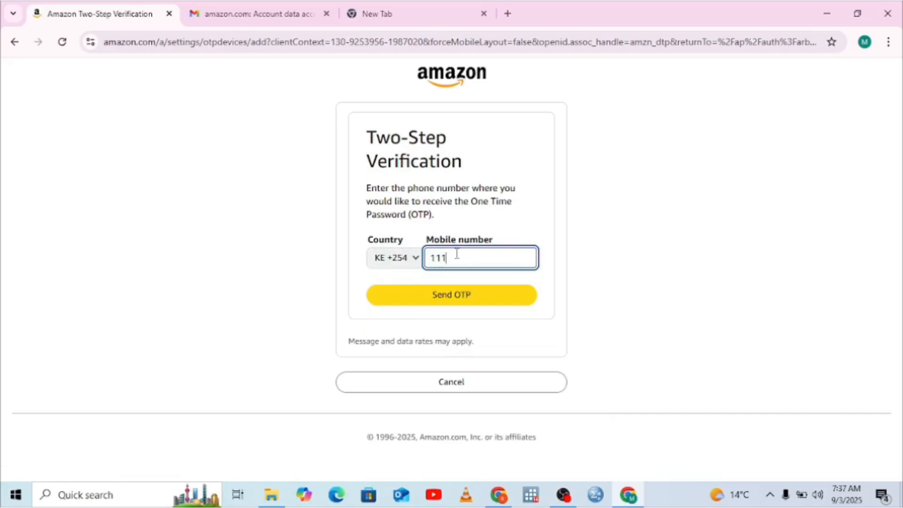